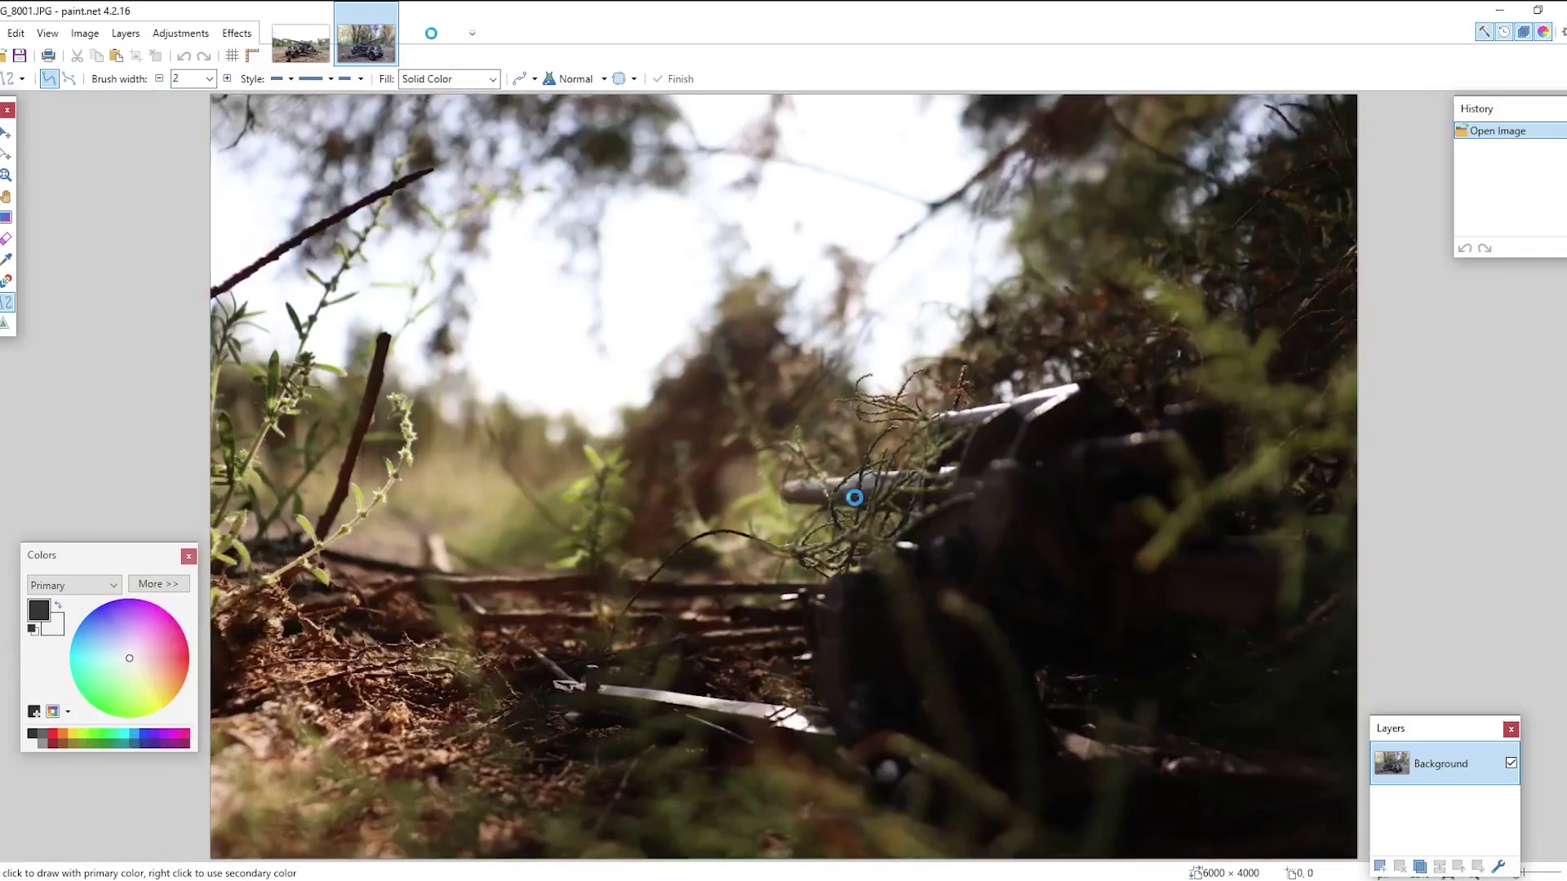
scroll(857, 494, down, 1)
drag(854, 495, 902, 454)
scroll(920, 459, down, 3)
scroll(979, 520, up, 3)
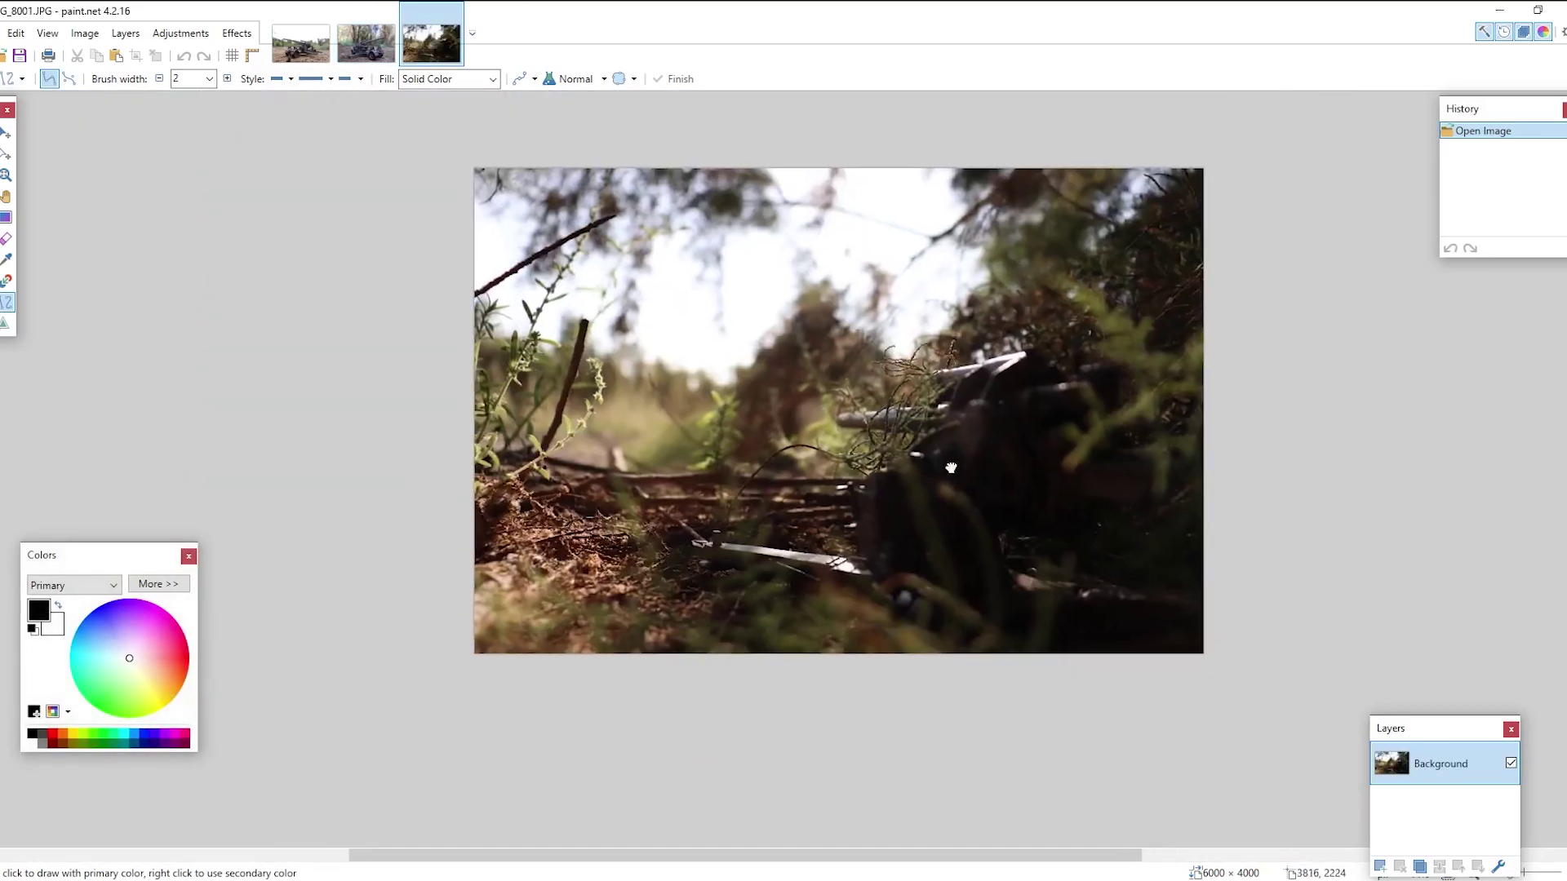
scroll(980, 520, down, 2)
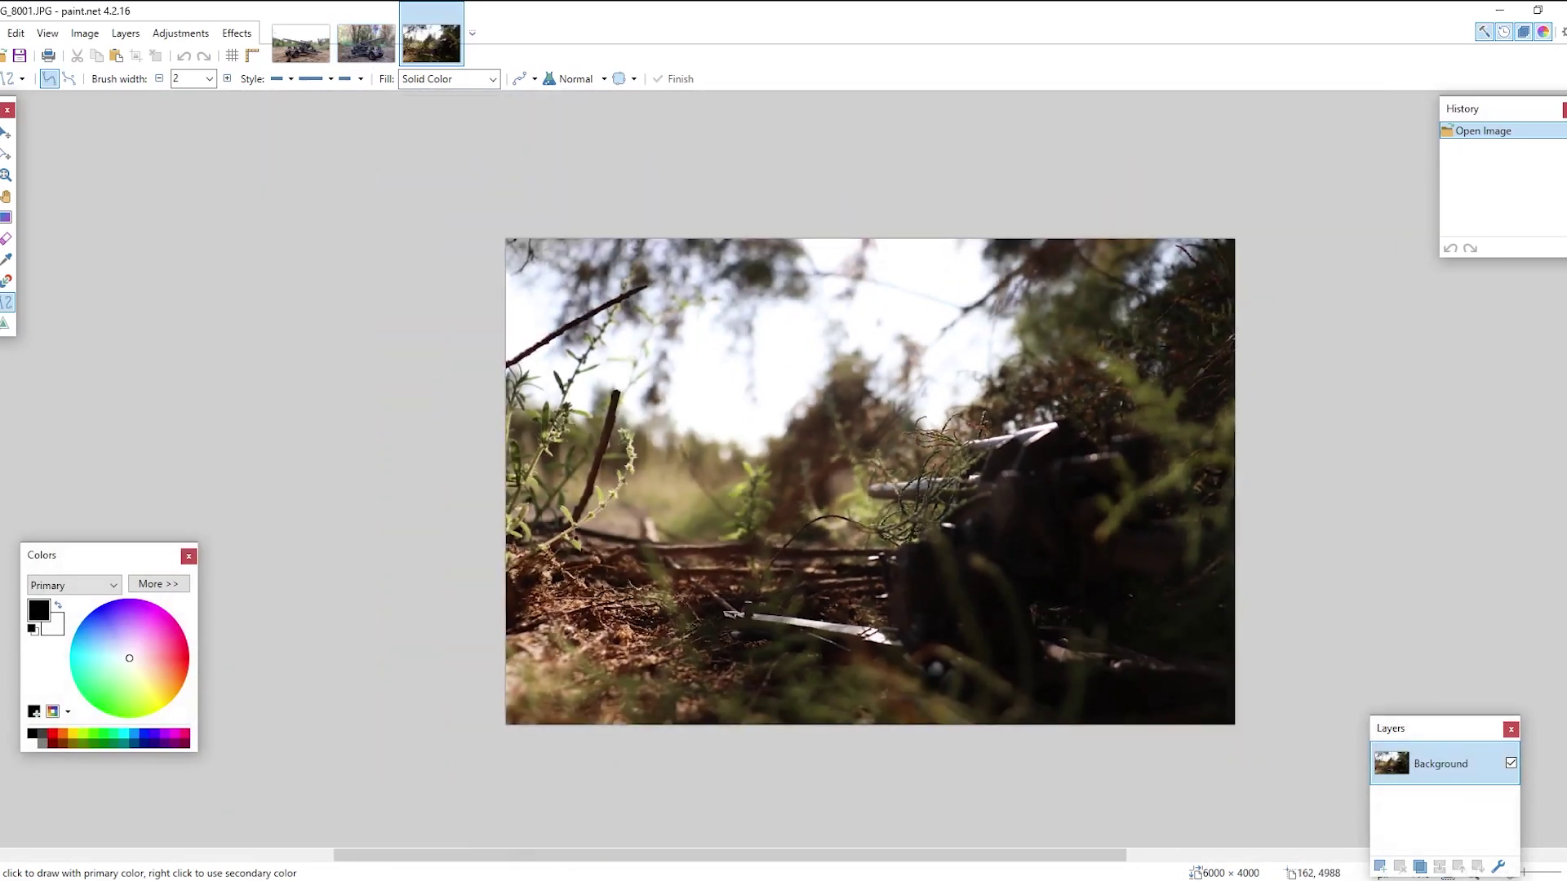
Step: Switch to File Explorer and open the photo IMG_8008 from the temp folder in paint.net
mouse_move(491, 878)
click(696, 849)
double_click(805, 243)
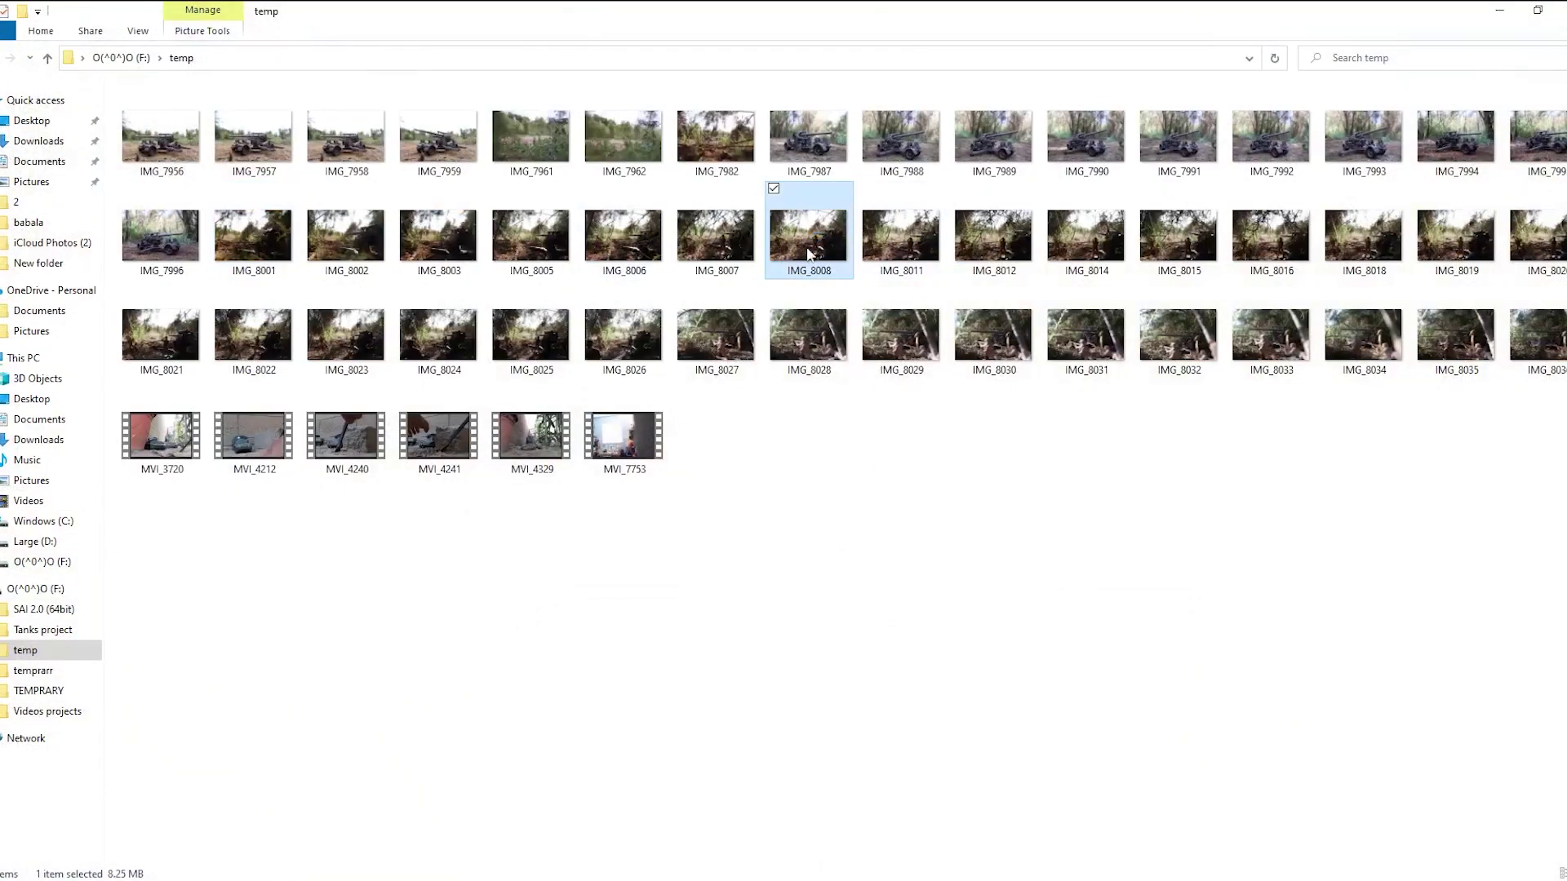
scroll(953, 540, down, 2)
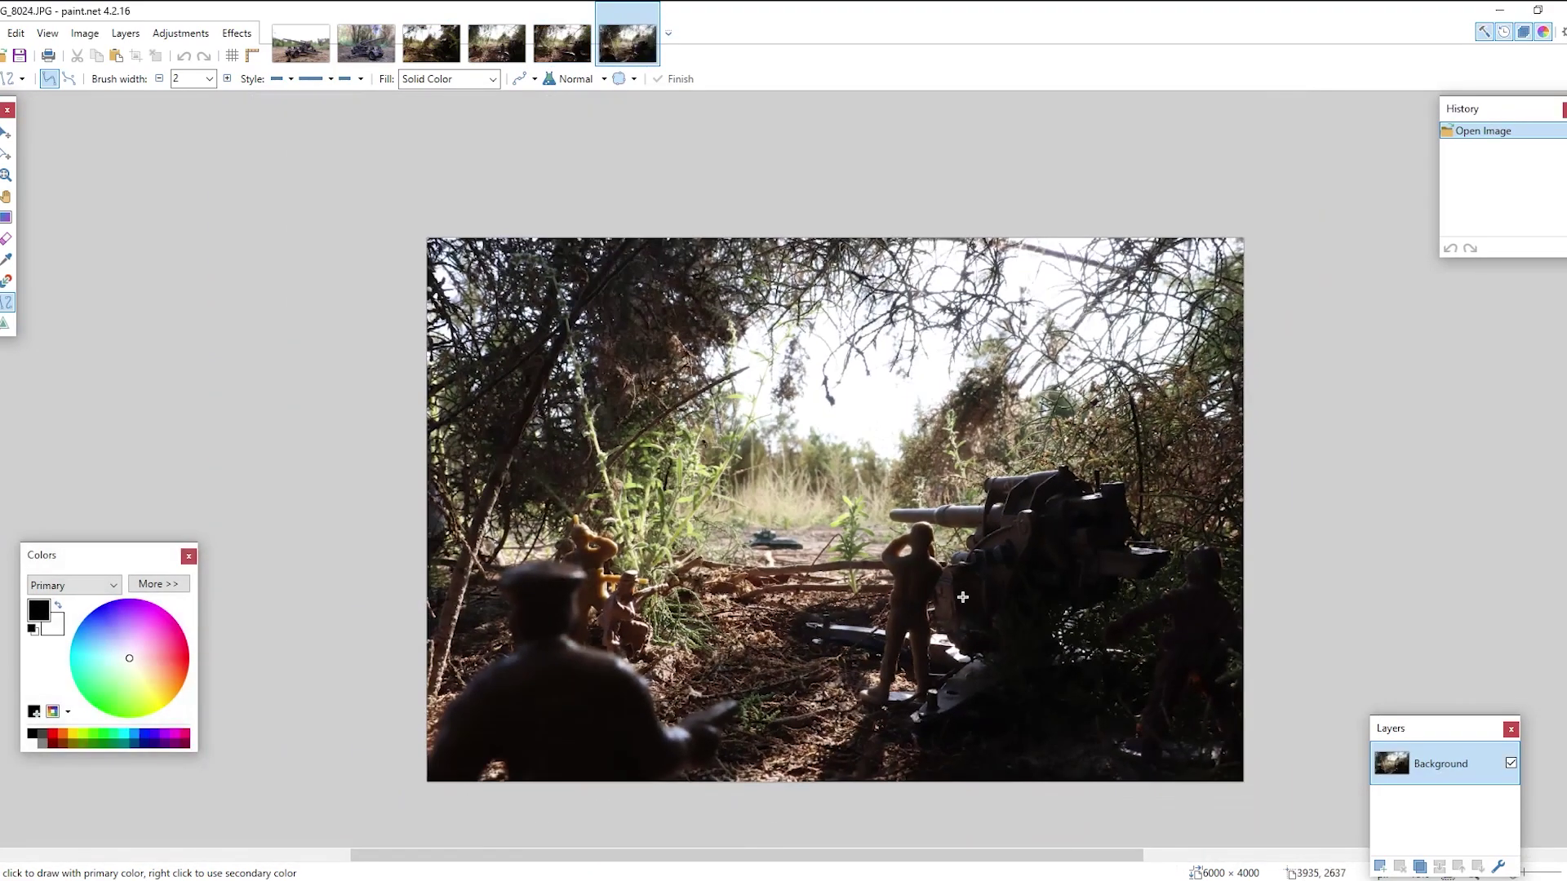
Step: Examine the IMG_8024 photo up close and as a whole, looking at the toy soldiers, the cannon and the distant tank
drag(963, 597, 949, 540)
scroll(527, 595, up, 2)
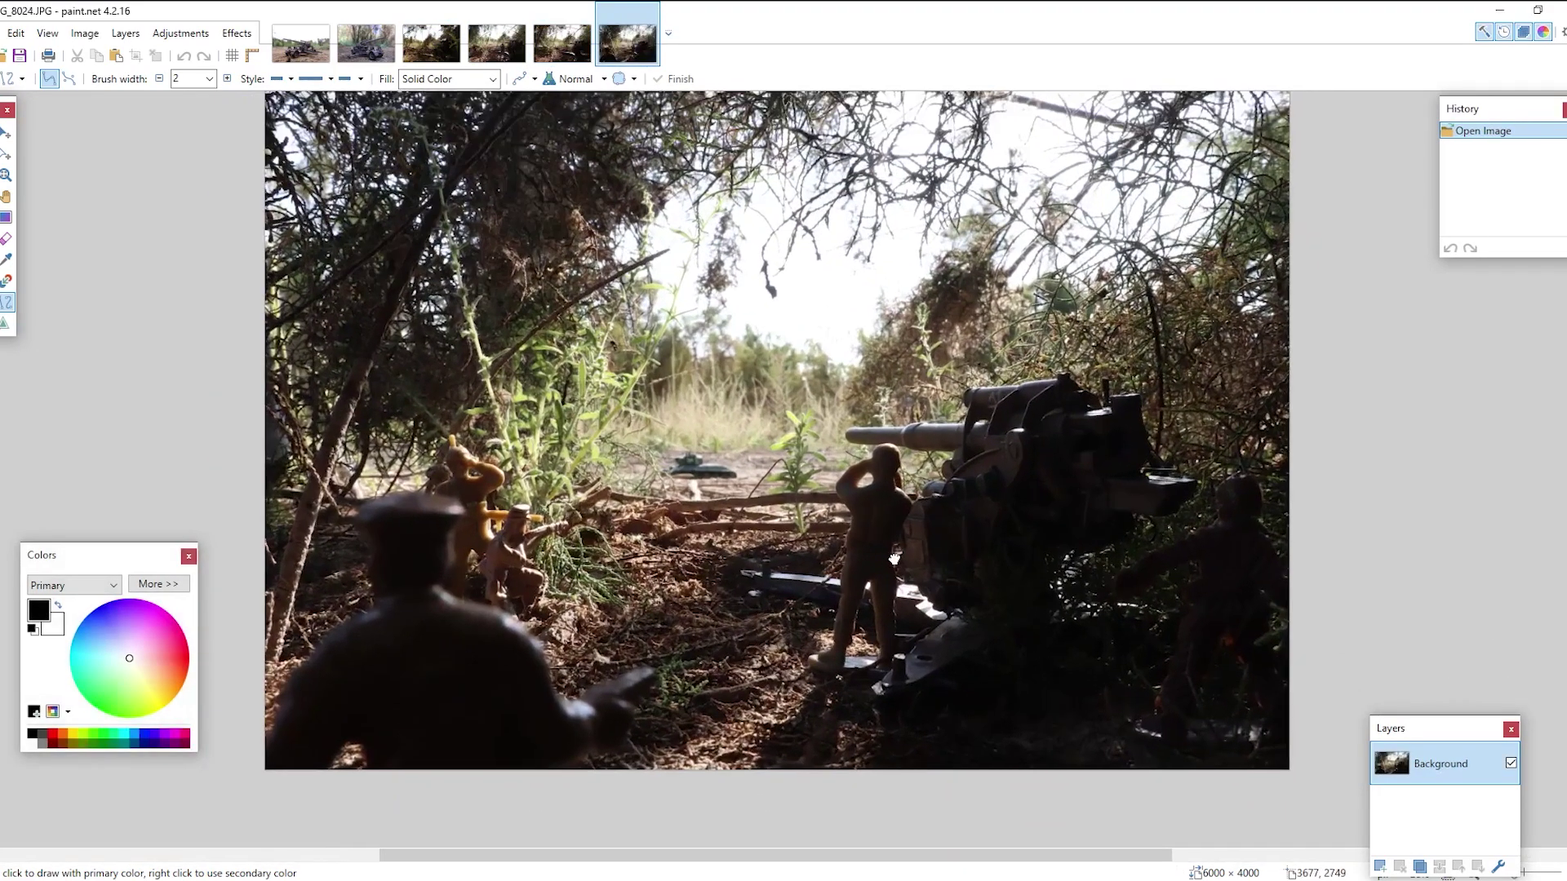
scroll(811, 495, down, 2)
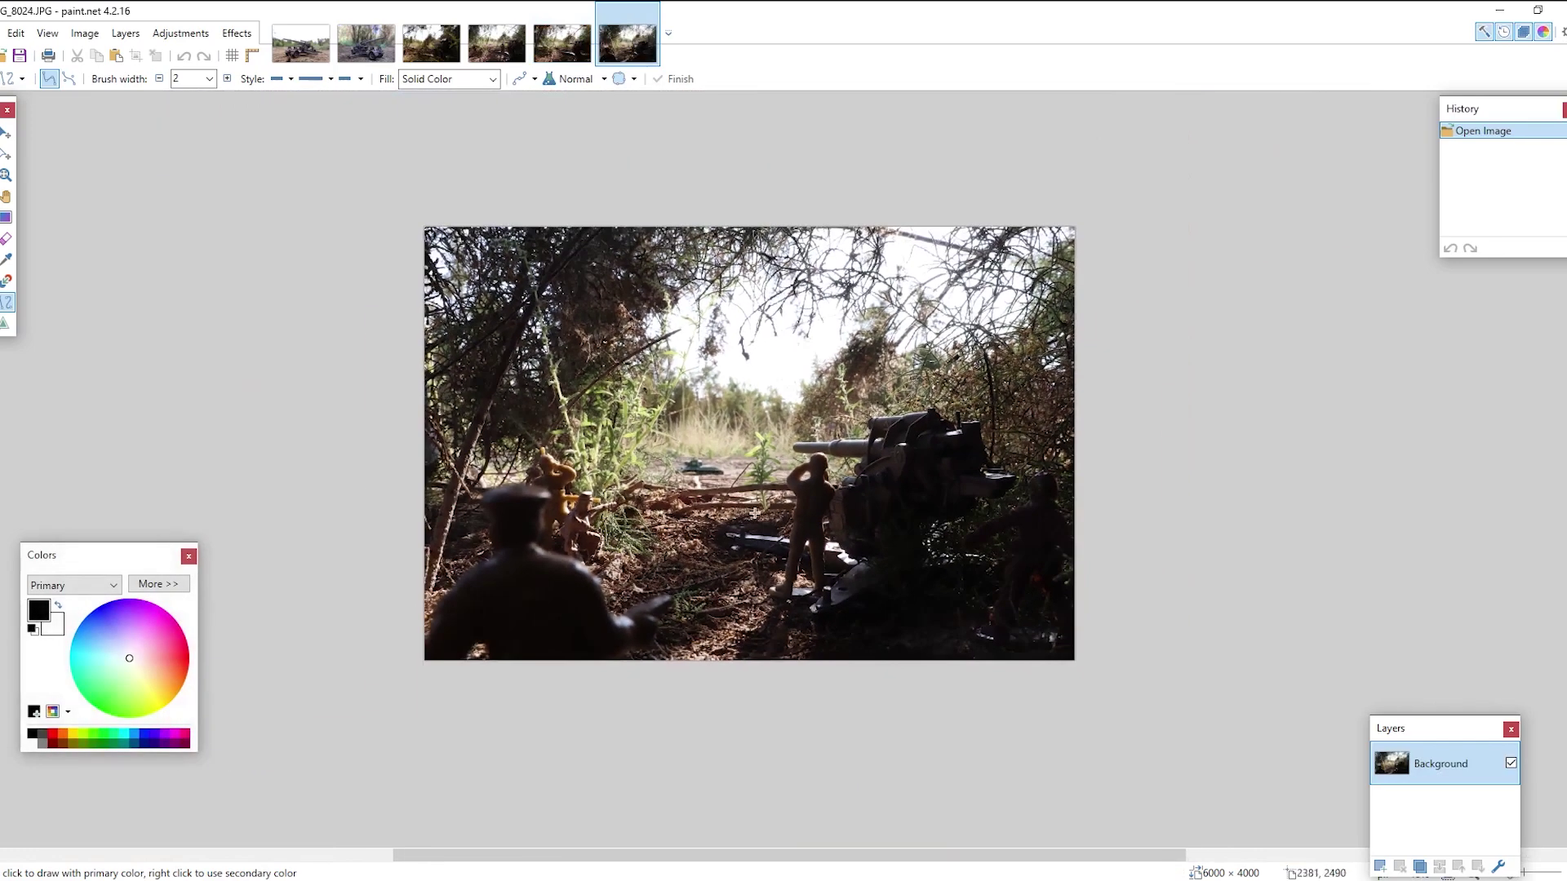
scroll(902, 422, up, 2)
drag(873, 392, 925, 353)
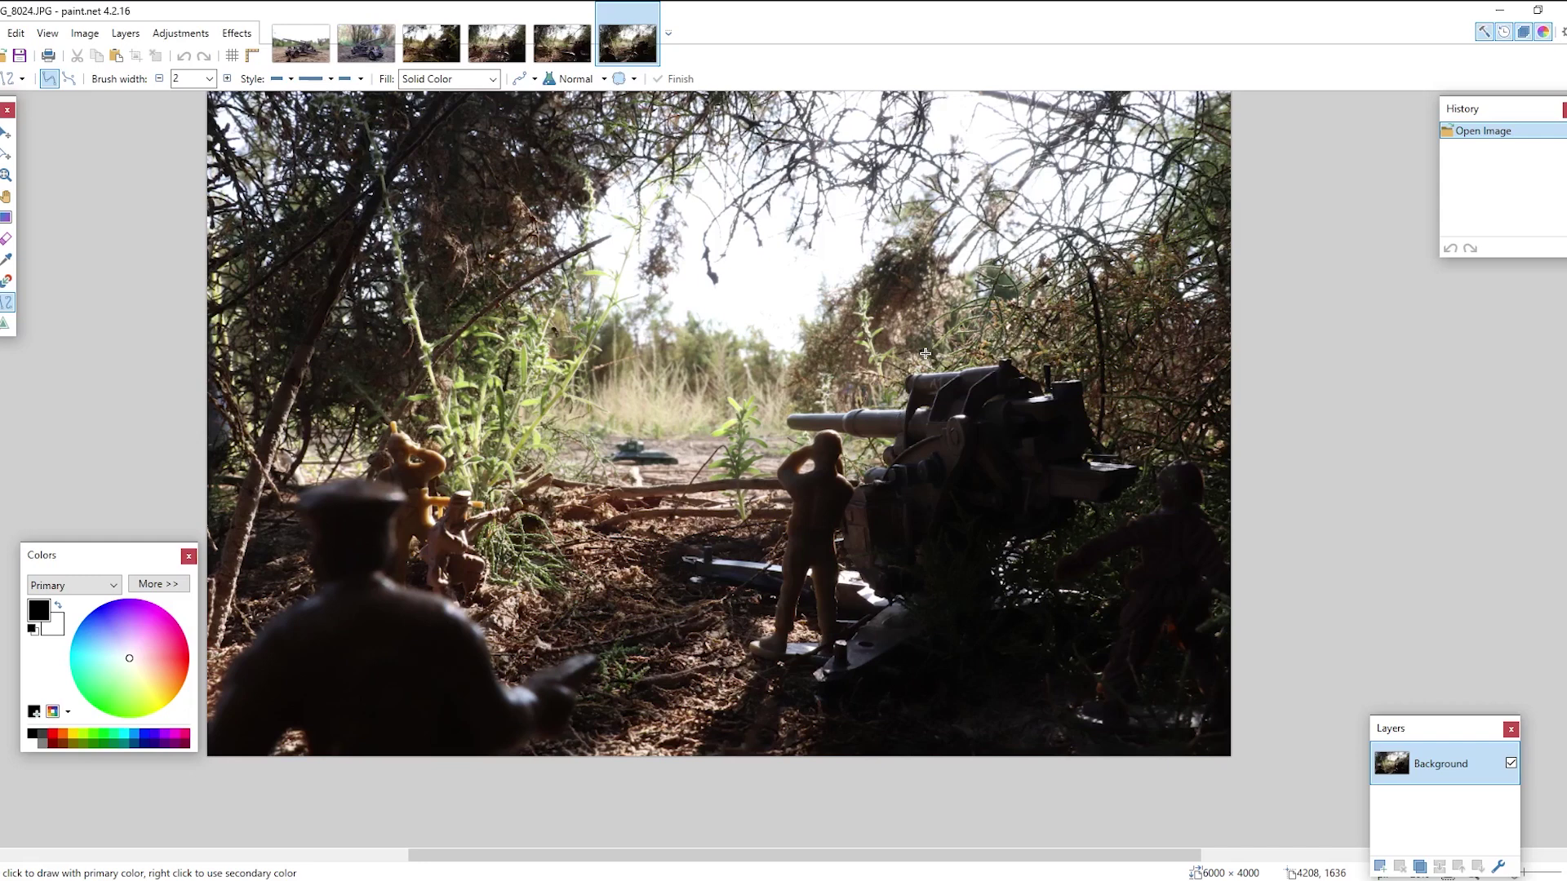
scroll(905, 418, down, 1)
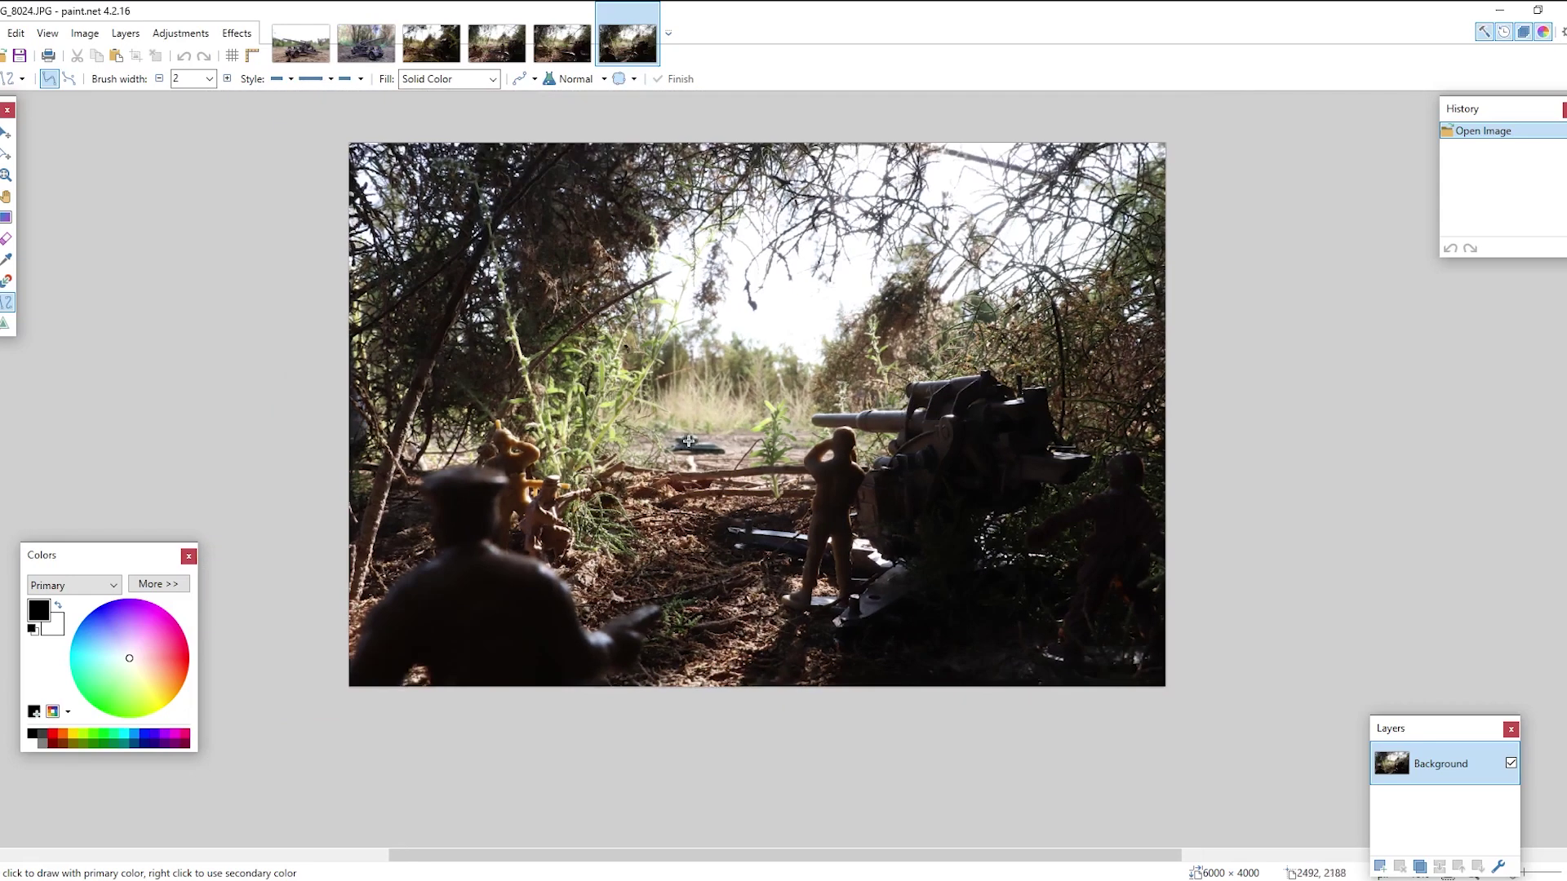
scroll(803, 459, up, 2)
scroll(910, 396, down, 2)
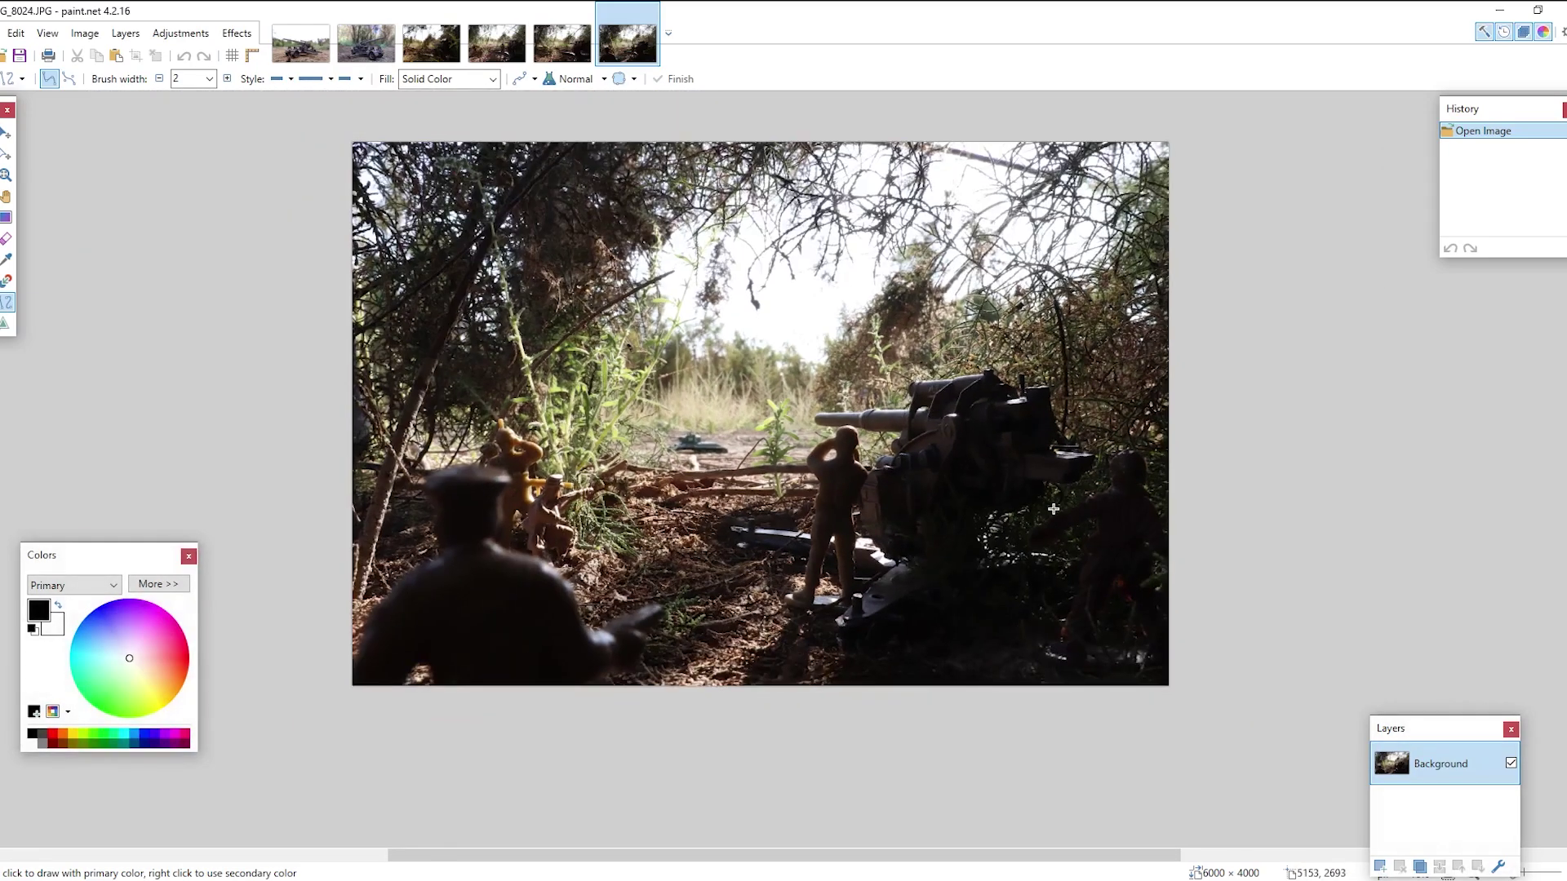
scroll(1053, 510, up, 1)
scroll(931, 462, up, 1)
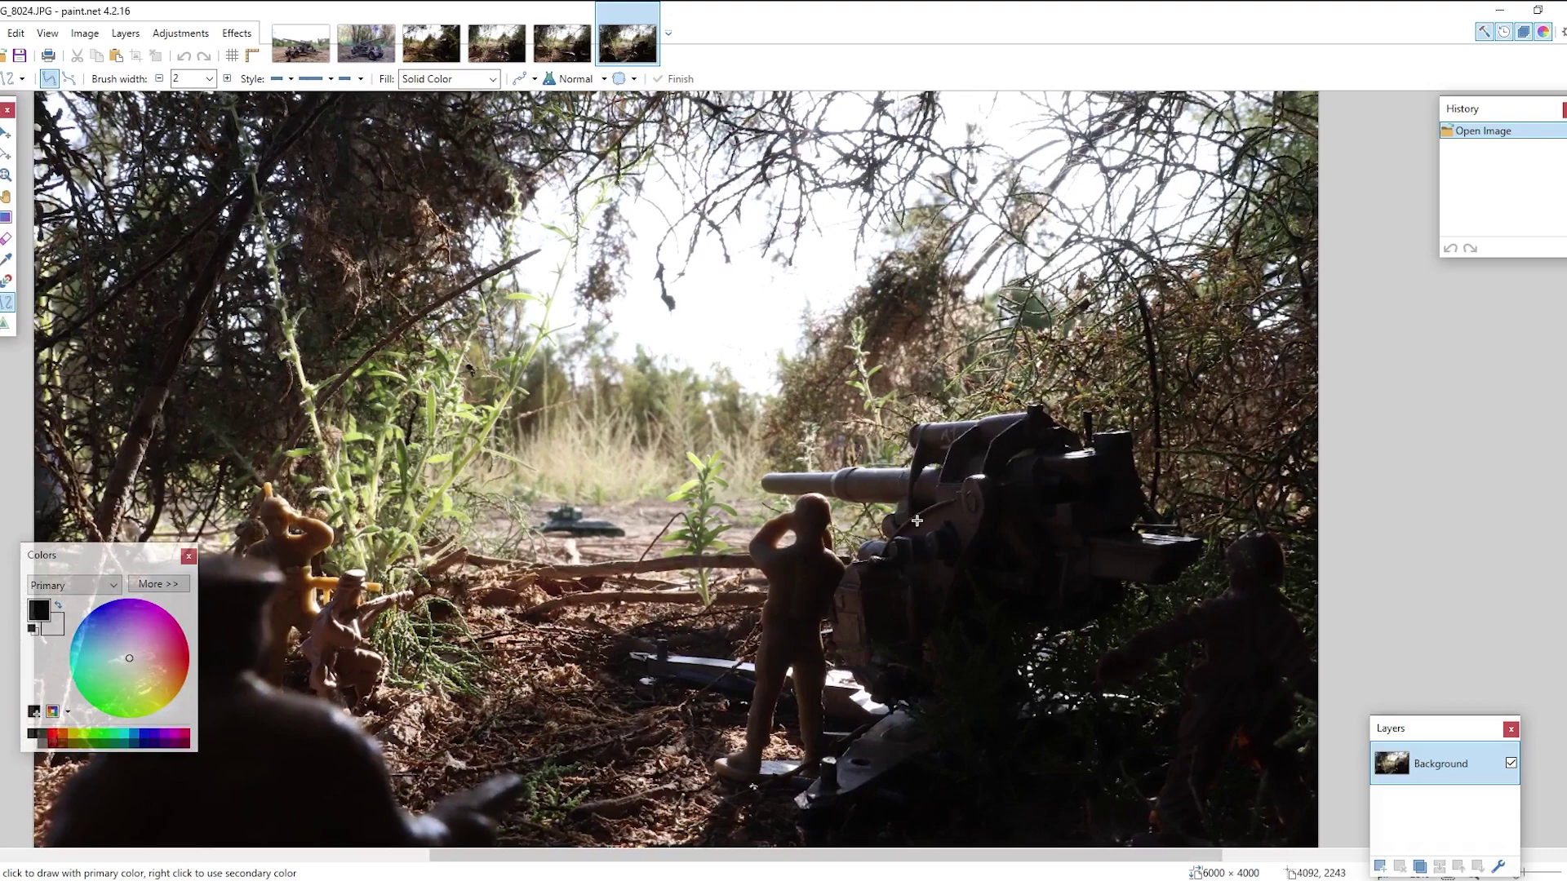
scroll(895, 536, down, 1)
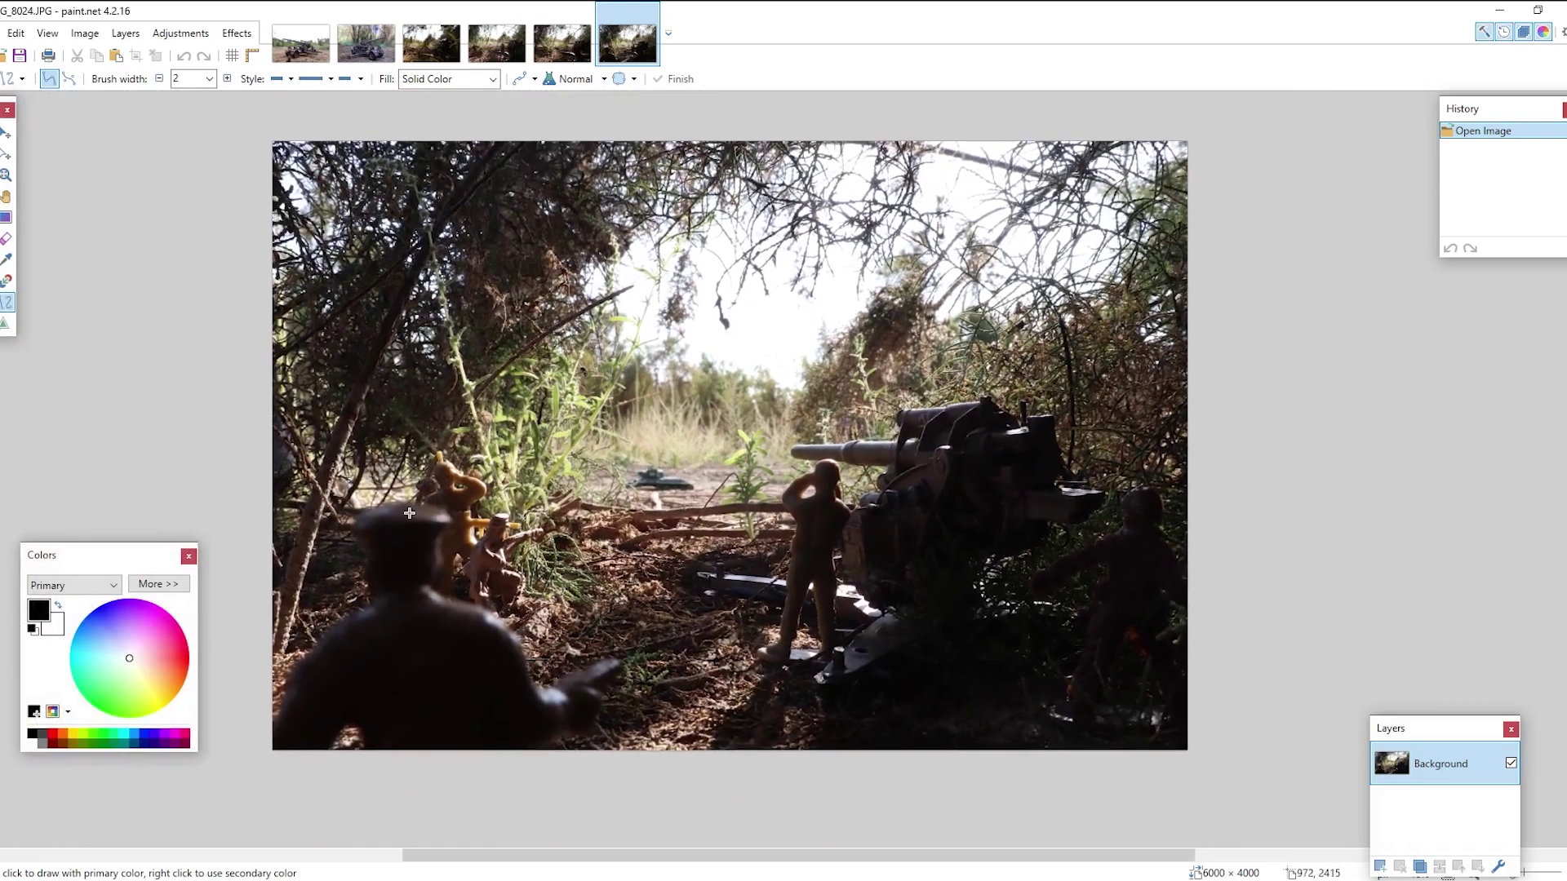
scroll(860, 534, up, 4)
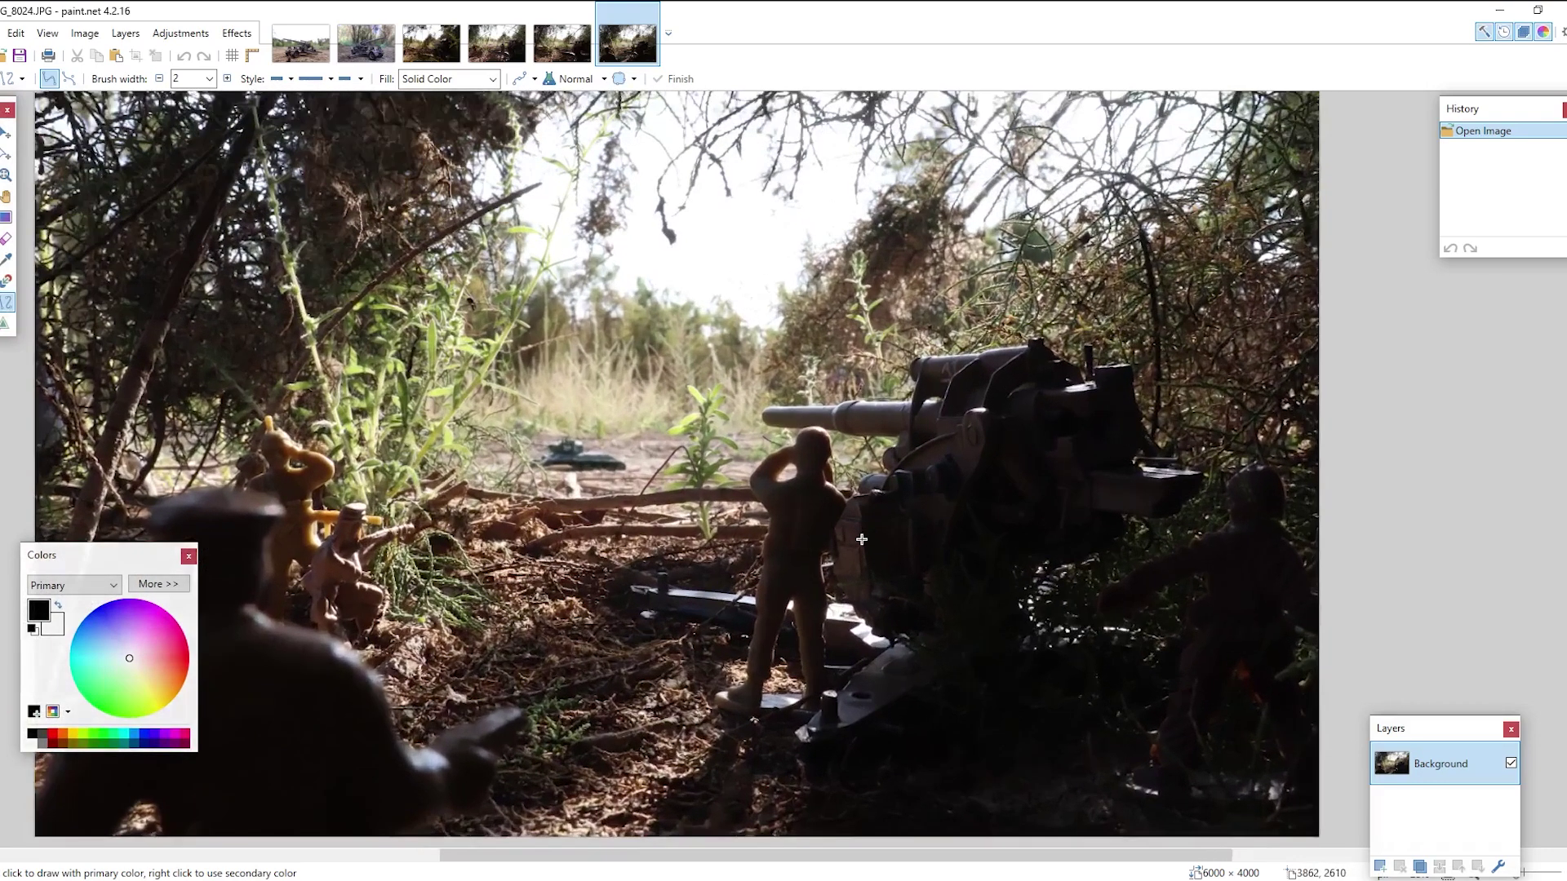
drag(861, 538, 927, 531)
scroll(929, 604, down, 3)
scroll(897, 543, down, 1)
scroll(837, 555, down, 1)
scroll(945, 590, up, 1)
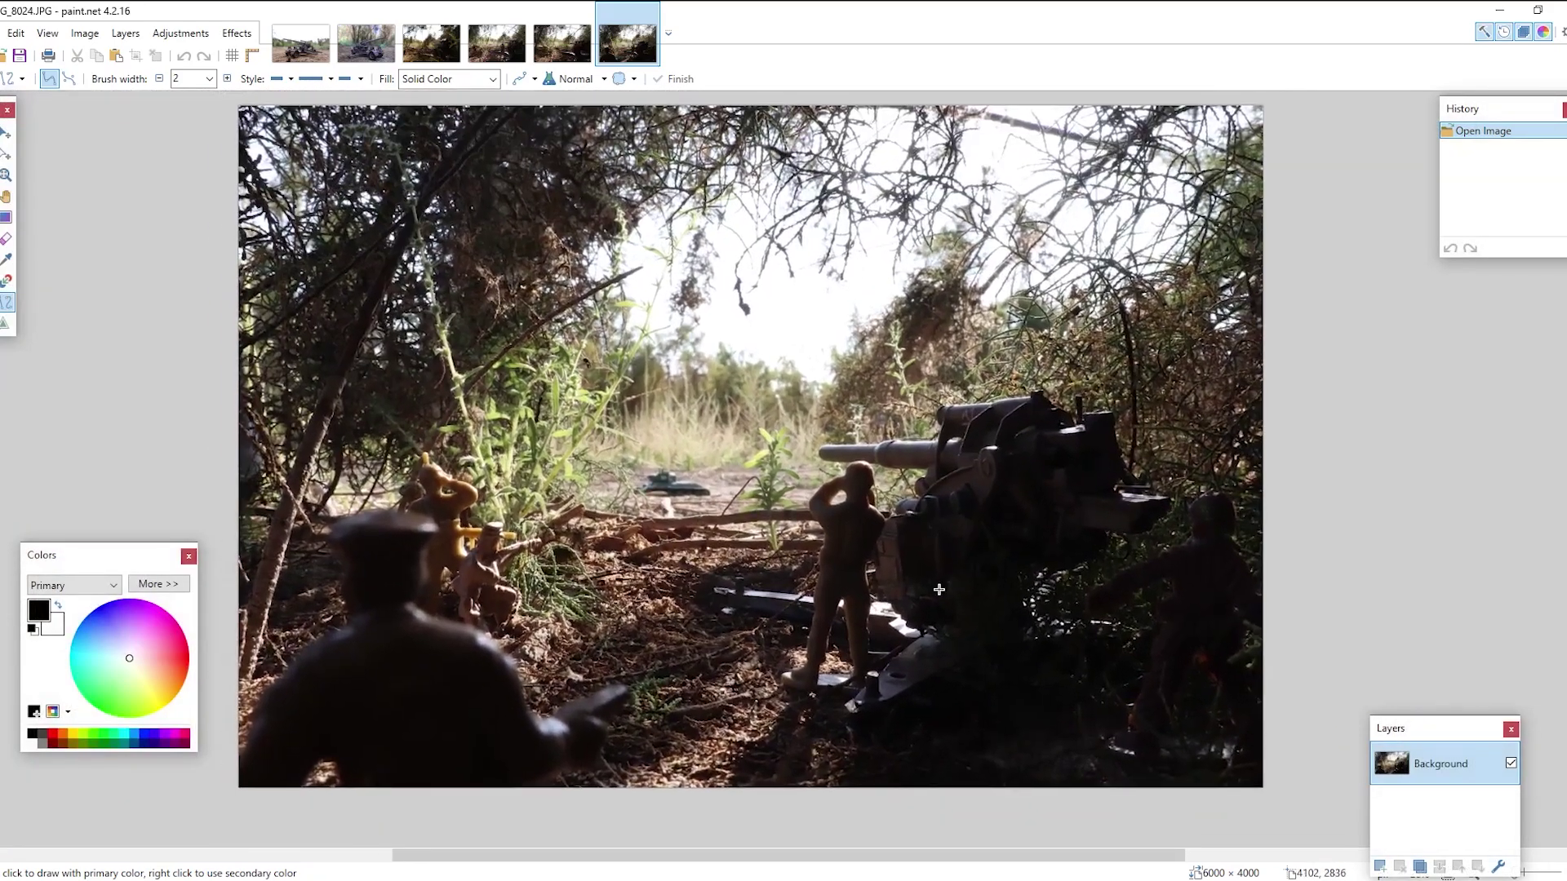
scroll(947, 580, down, 2)
drag(1046, 475, 975, 474)
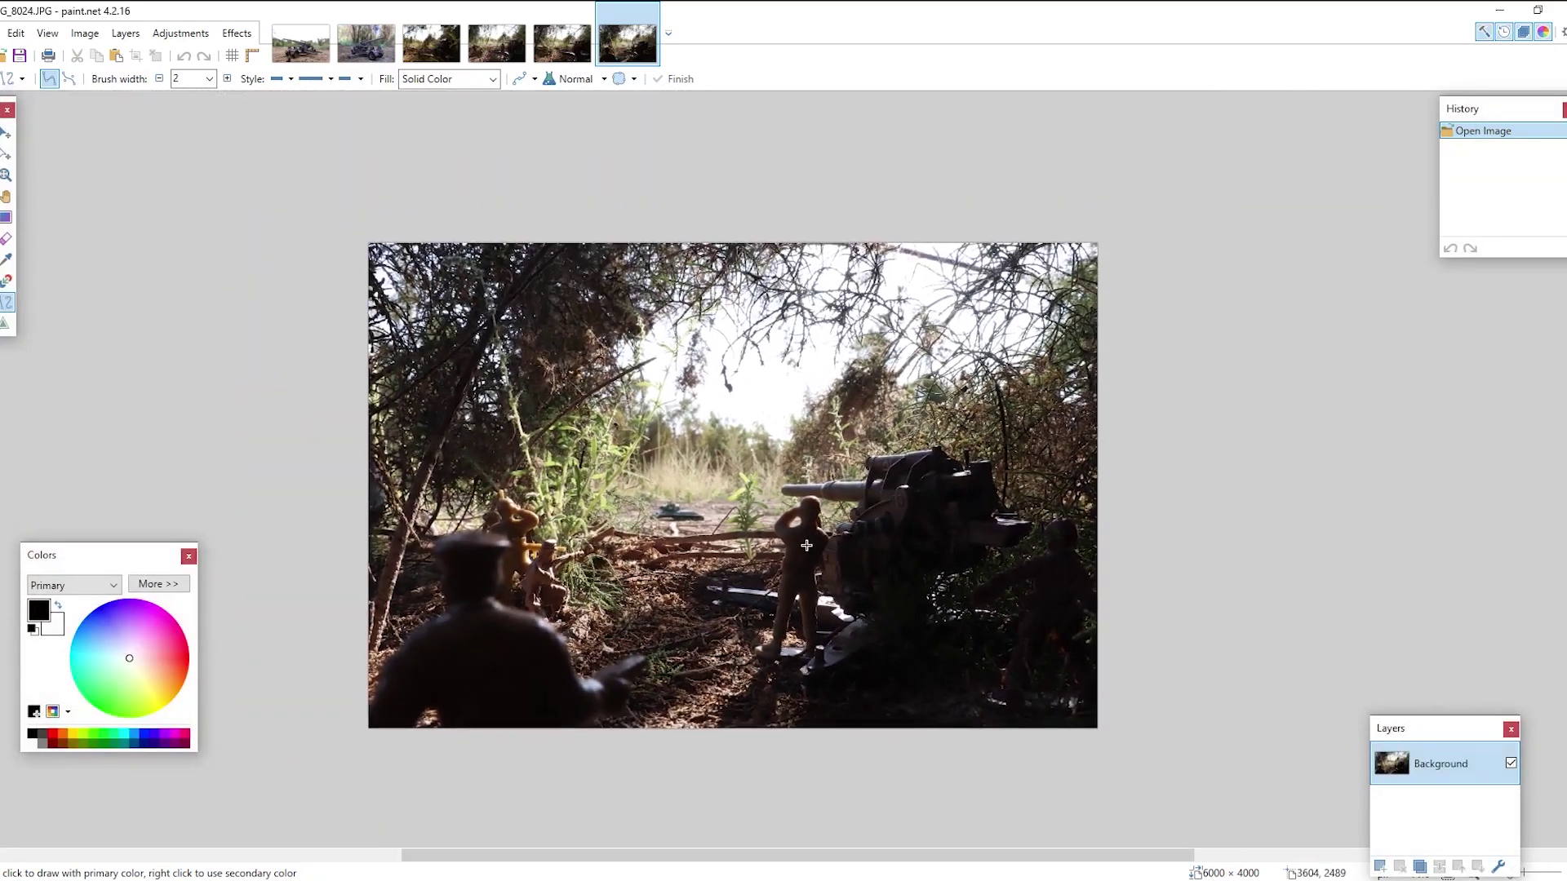
scroll(806, 545, up, 1)
drag(913, 566, 940, 503)
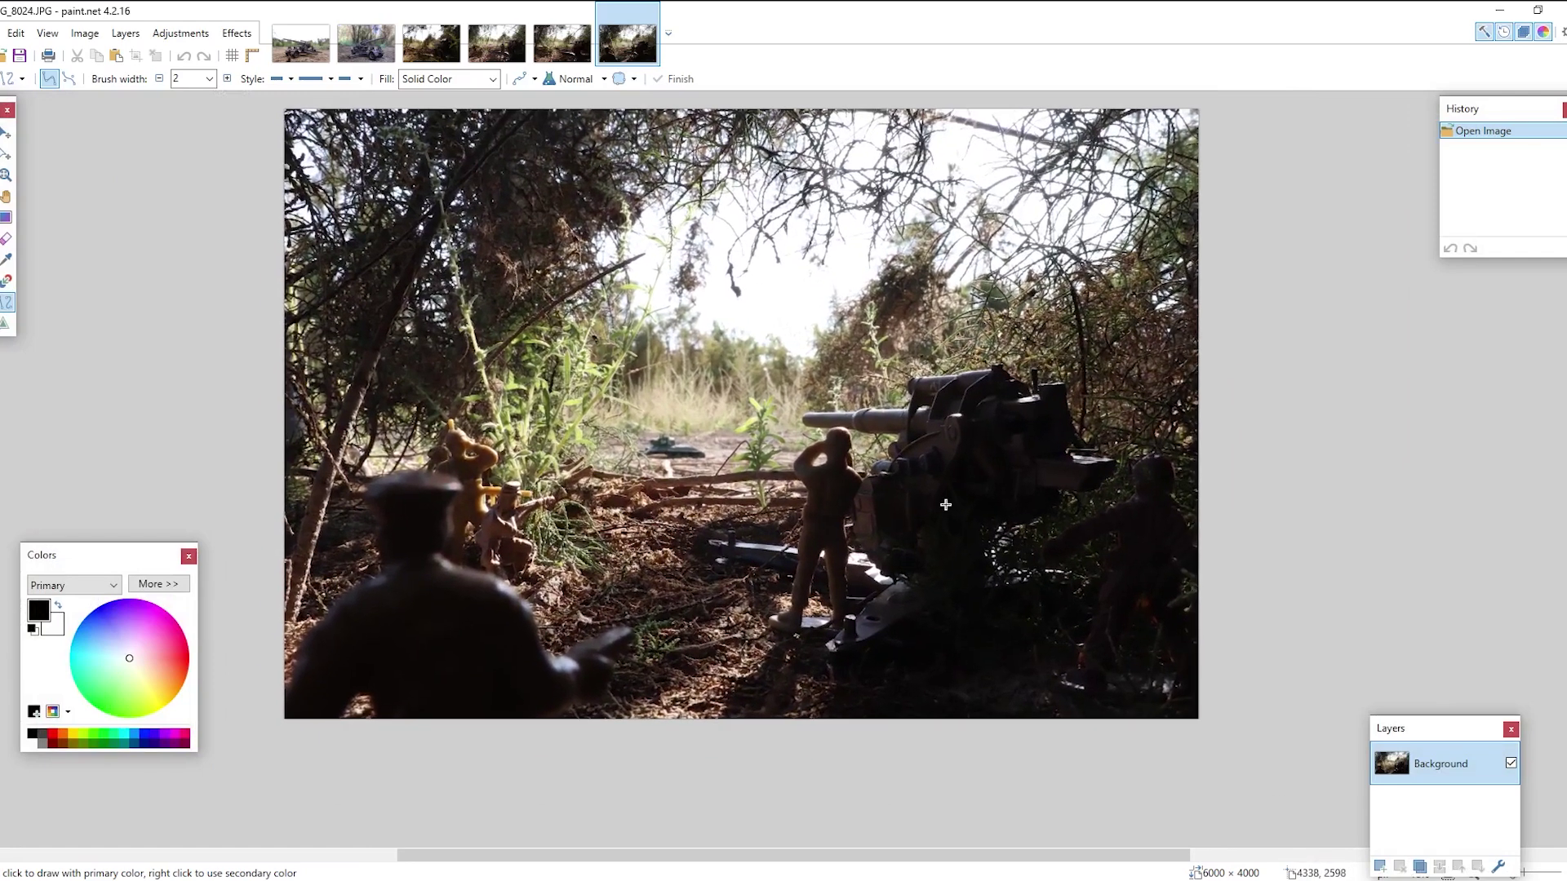
scroll(882, 416, down, 1)
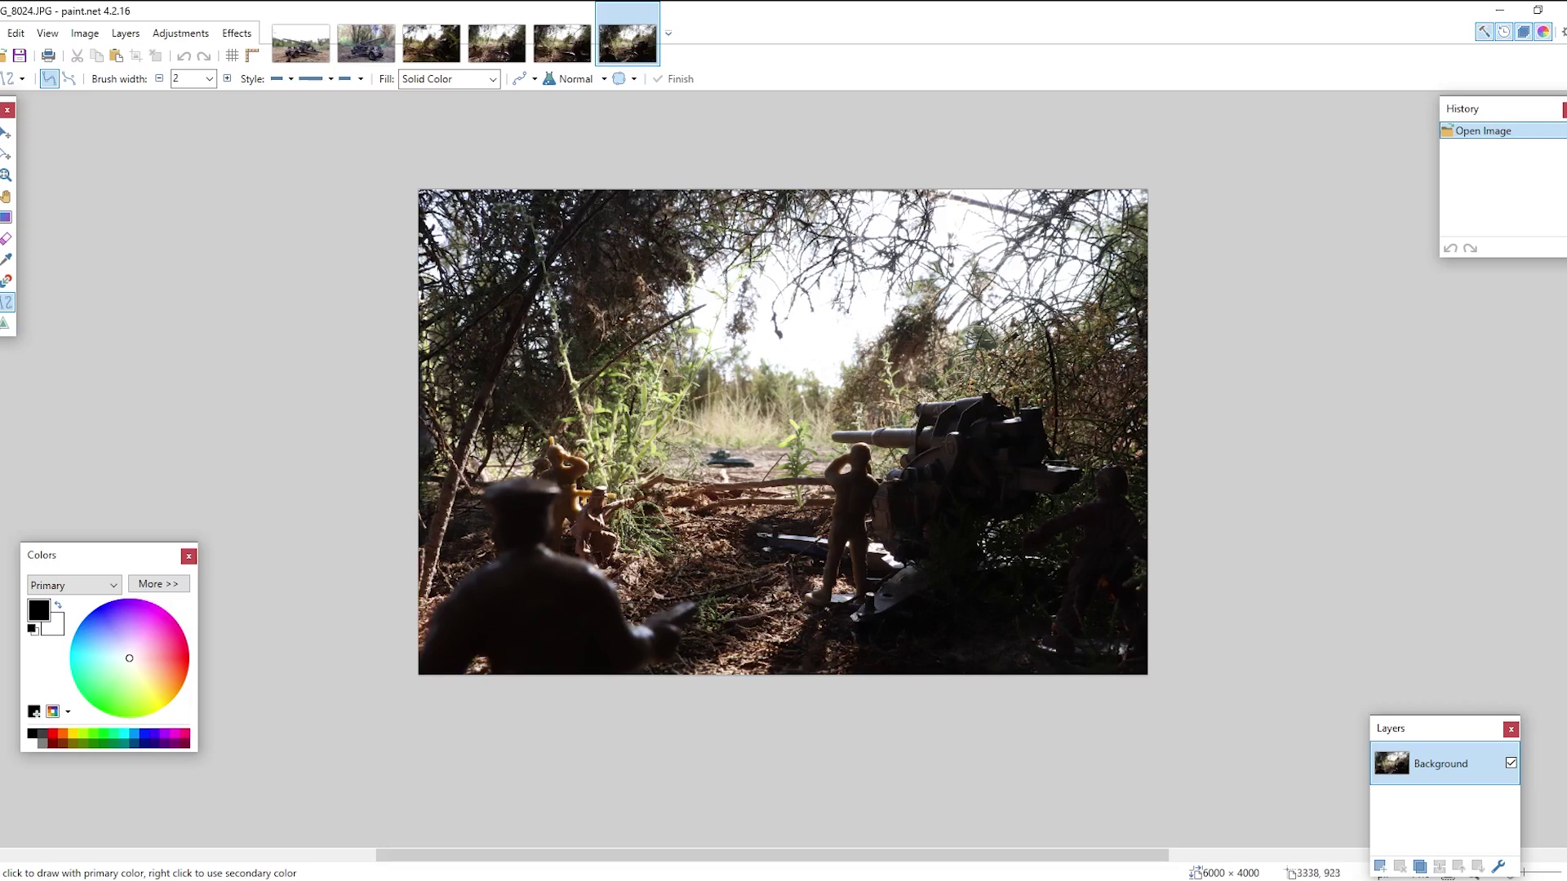
scroll(896, 334, up, 5)
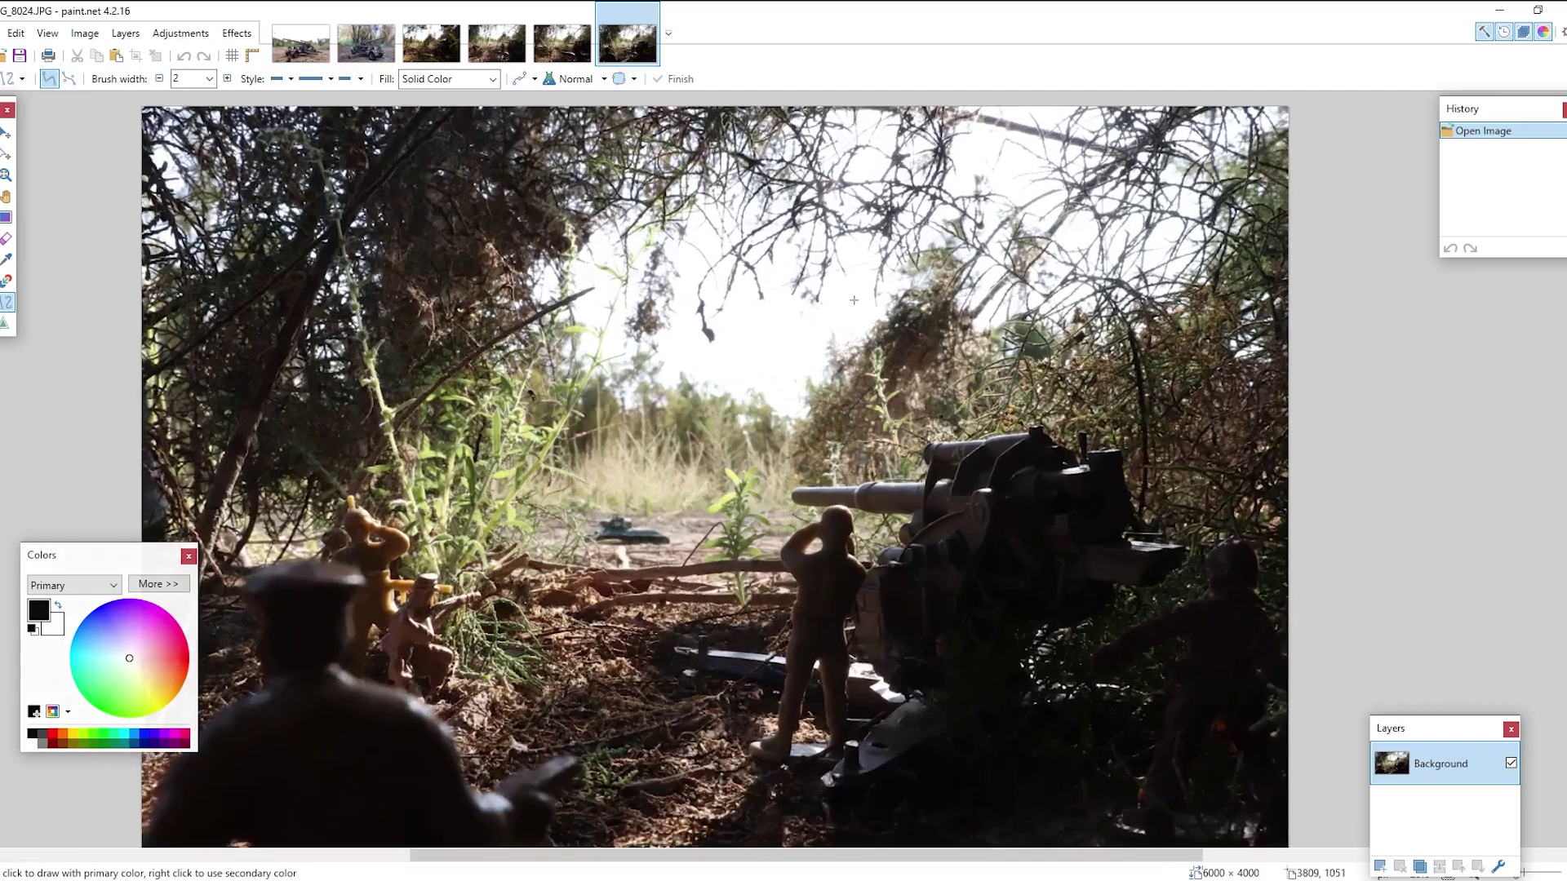
scroll(650, 298, down, 5)
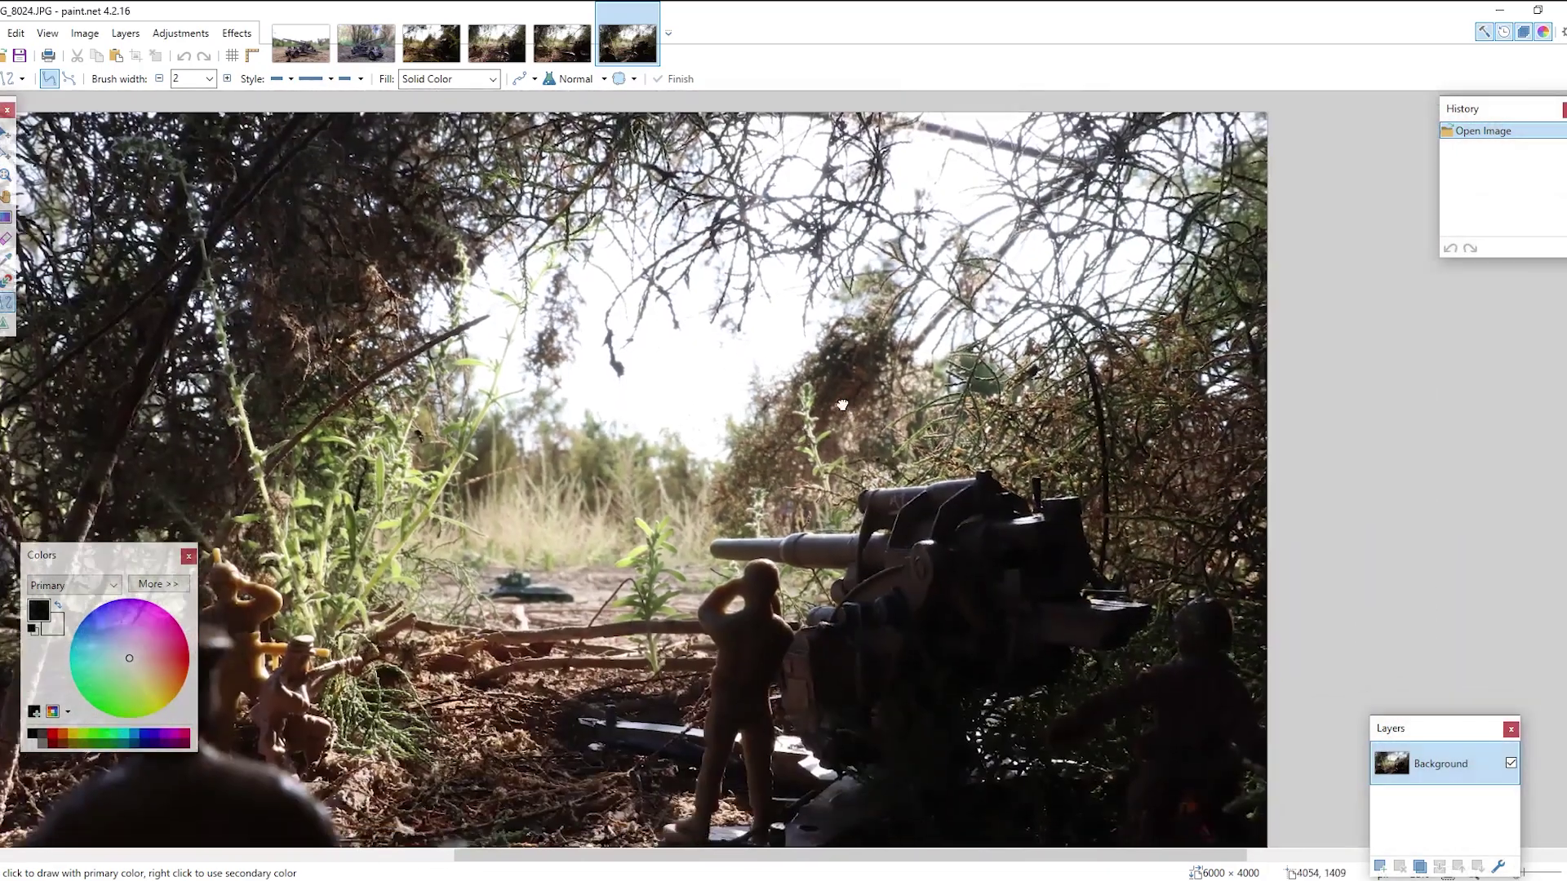
scroll(787, 463, down, 1)
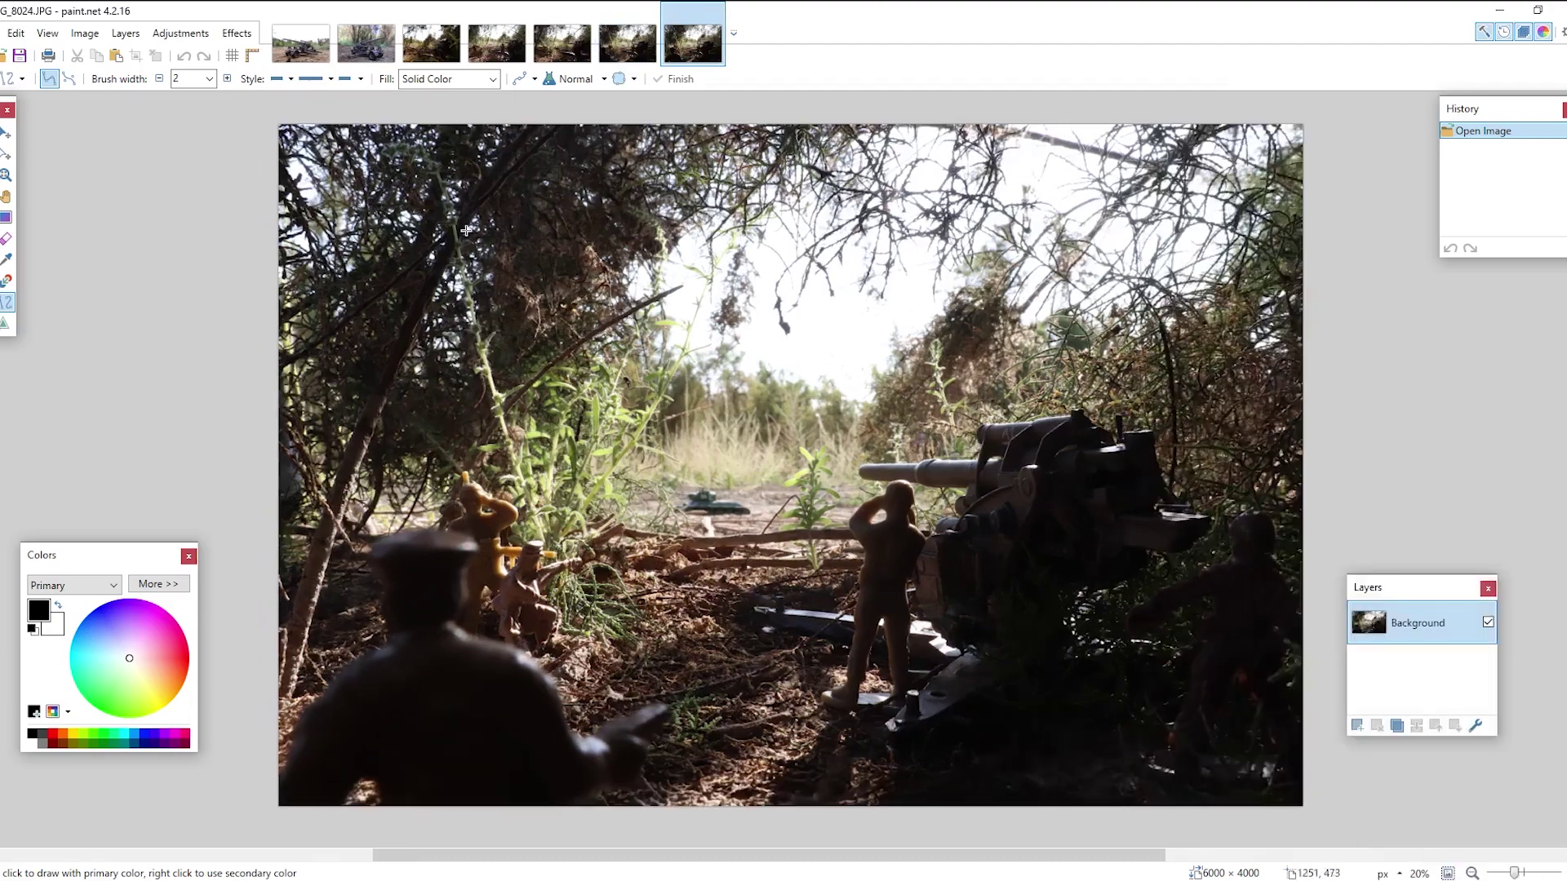
scroll(891, 396, up, 1)
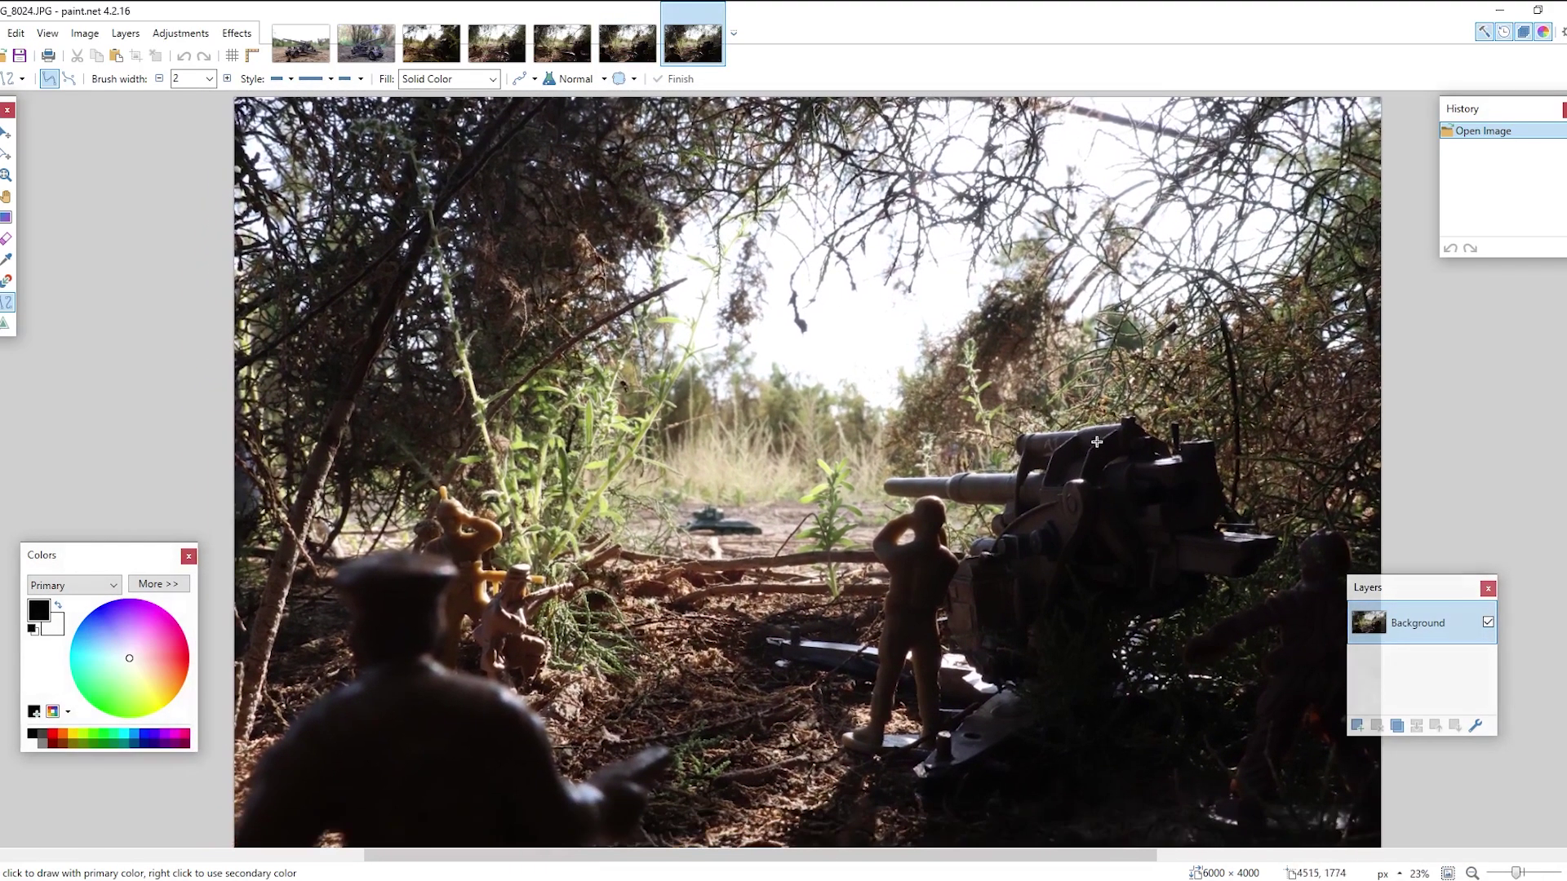
scroll(1085, 481, down, 1)
drag(1215, 473, 1187, 501)
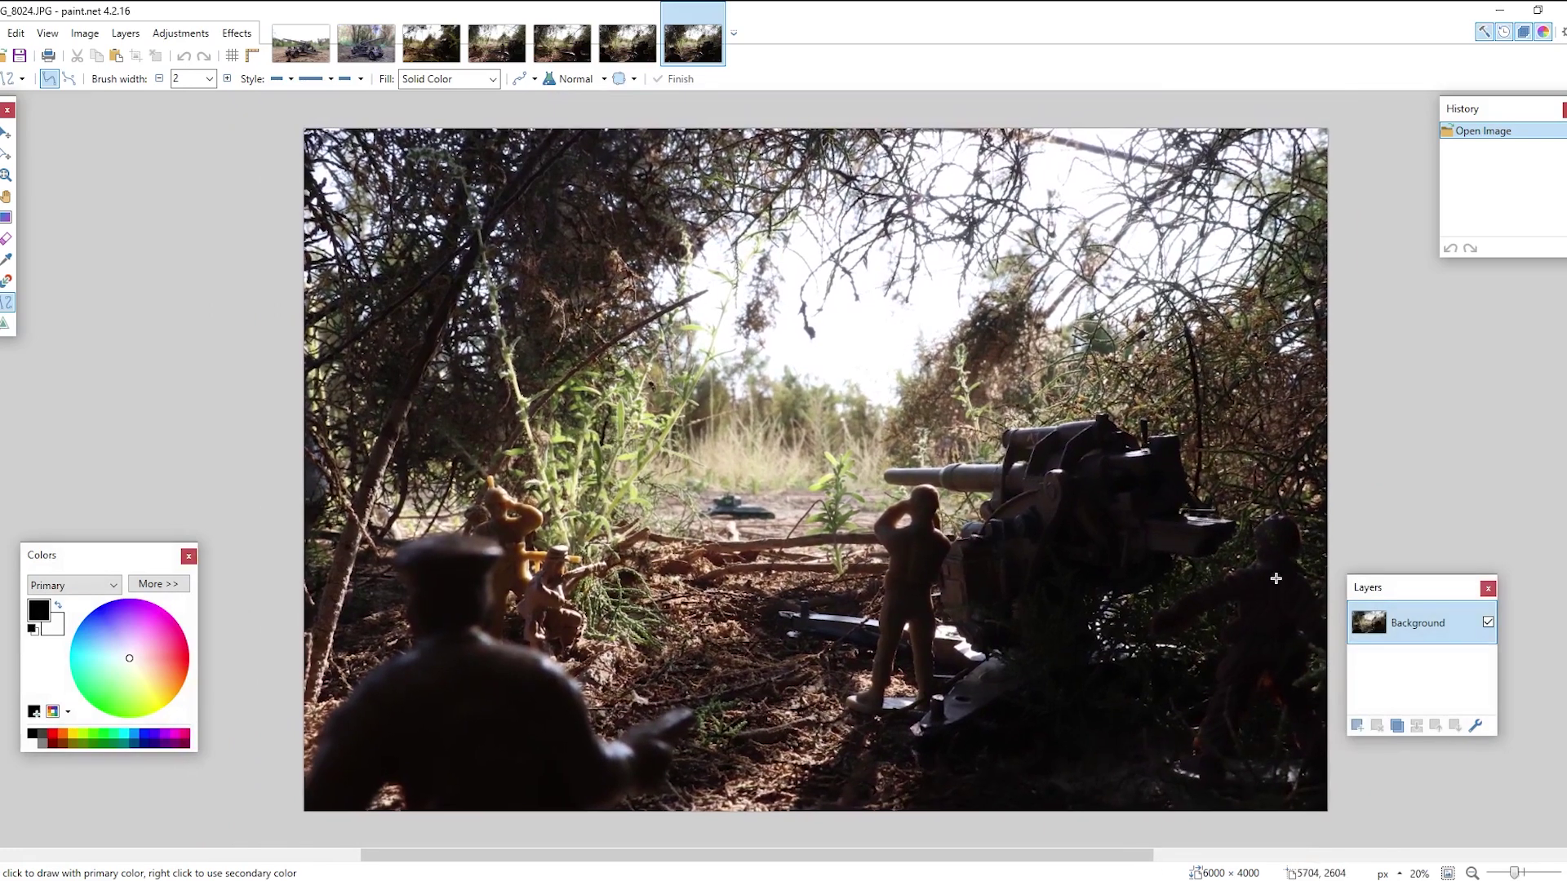
drag(1216, 583, 1203, 590)
scroll(1086, 579, down, 1)
scroll(1085, 578, up, 1)
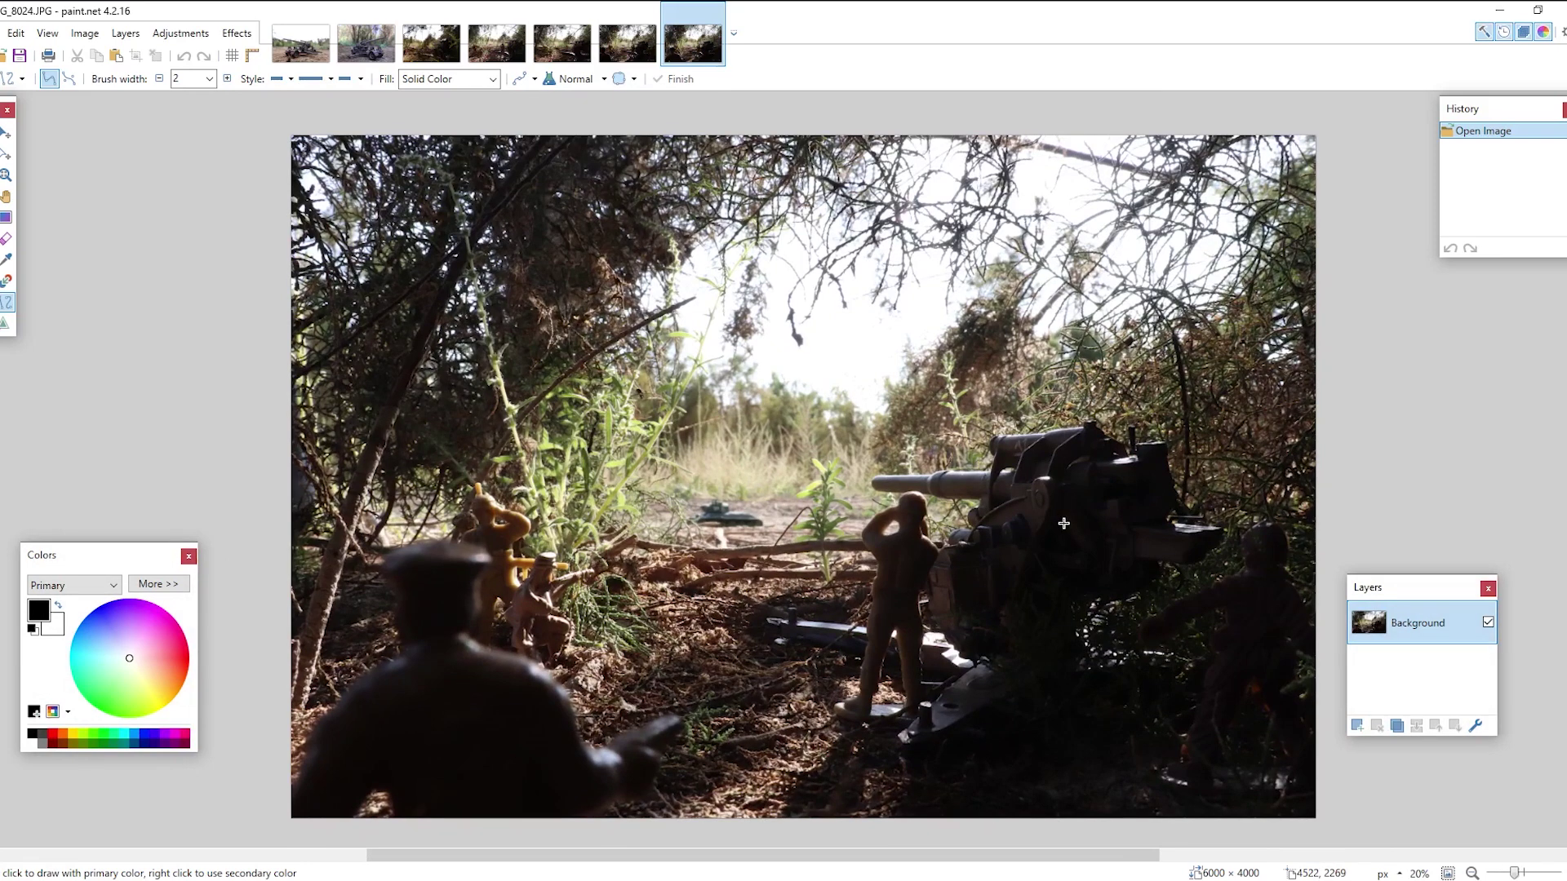
scroll(968, 505, down, 1)
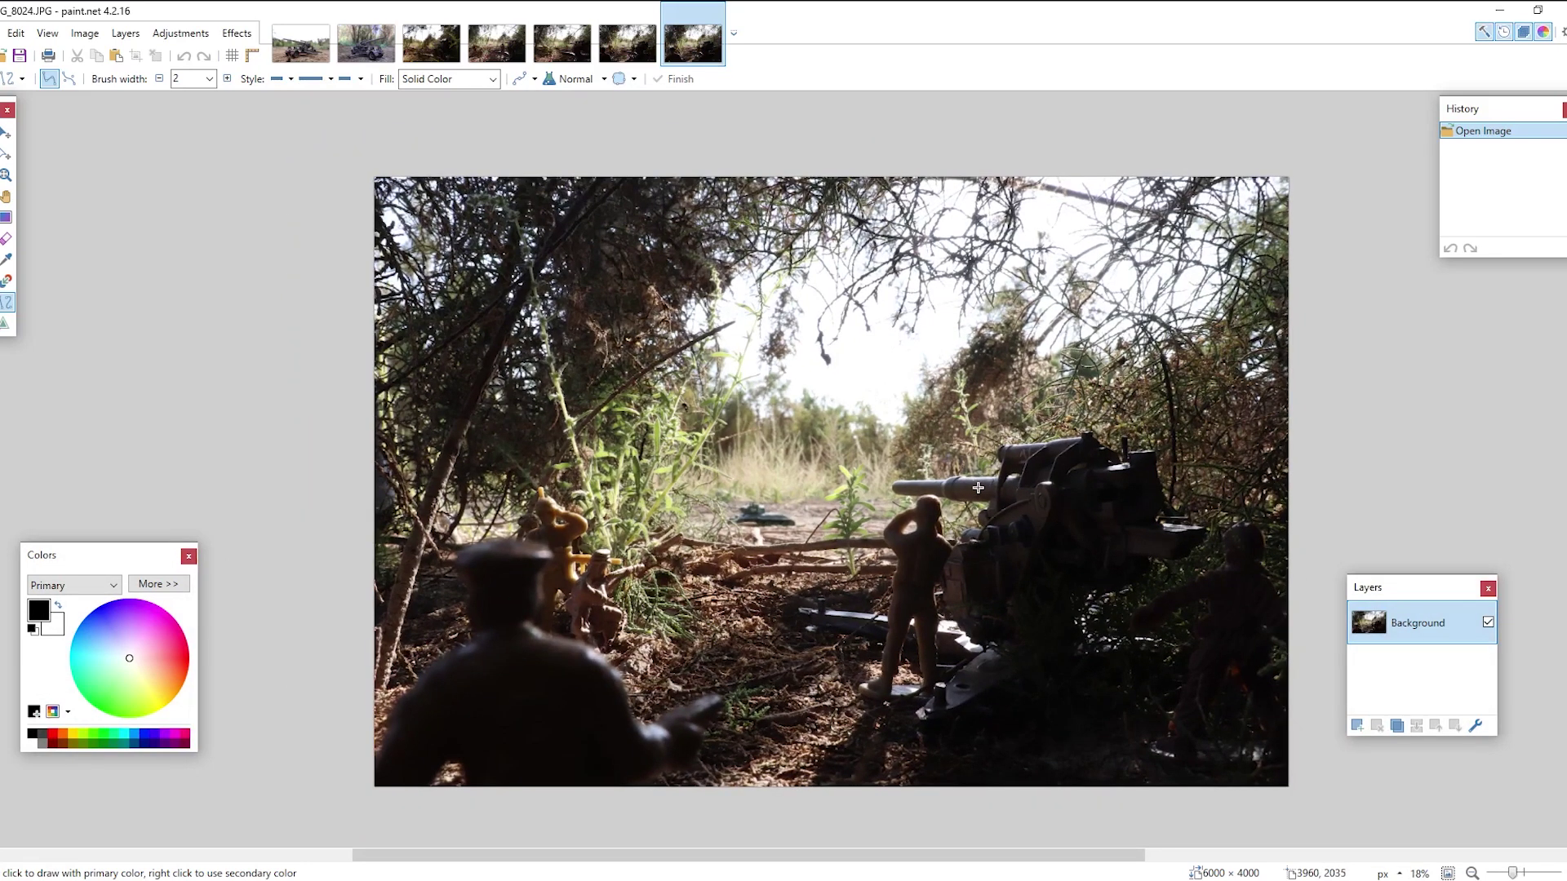
scroll(1151, 530, up, 1)
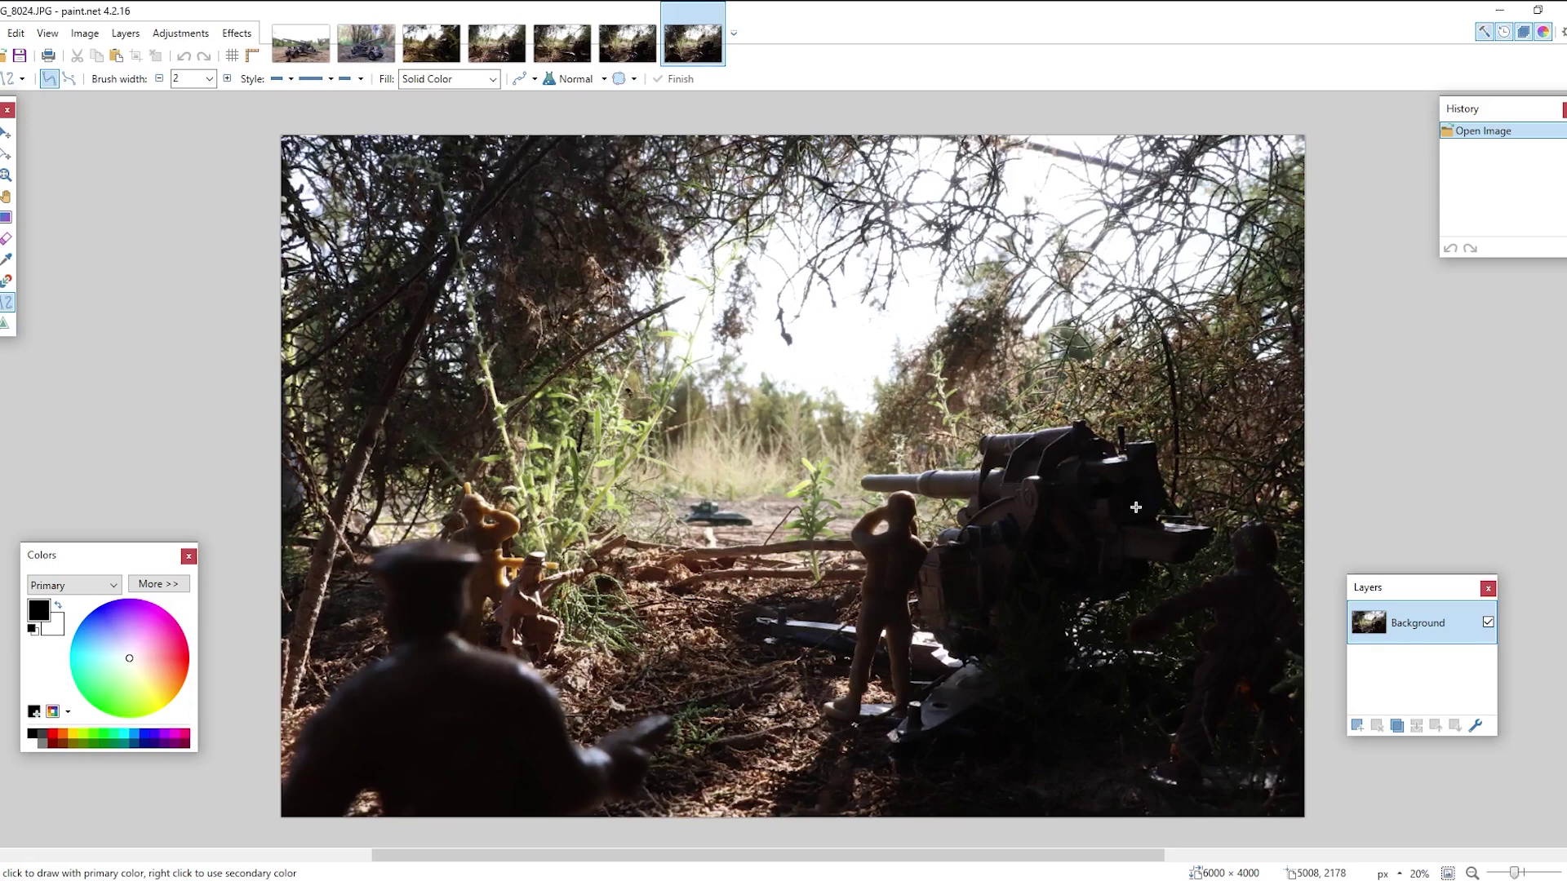
drag(1037, 561, 1067, 538)
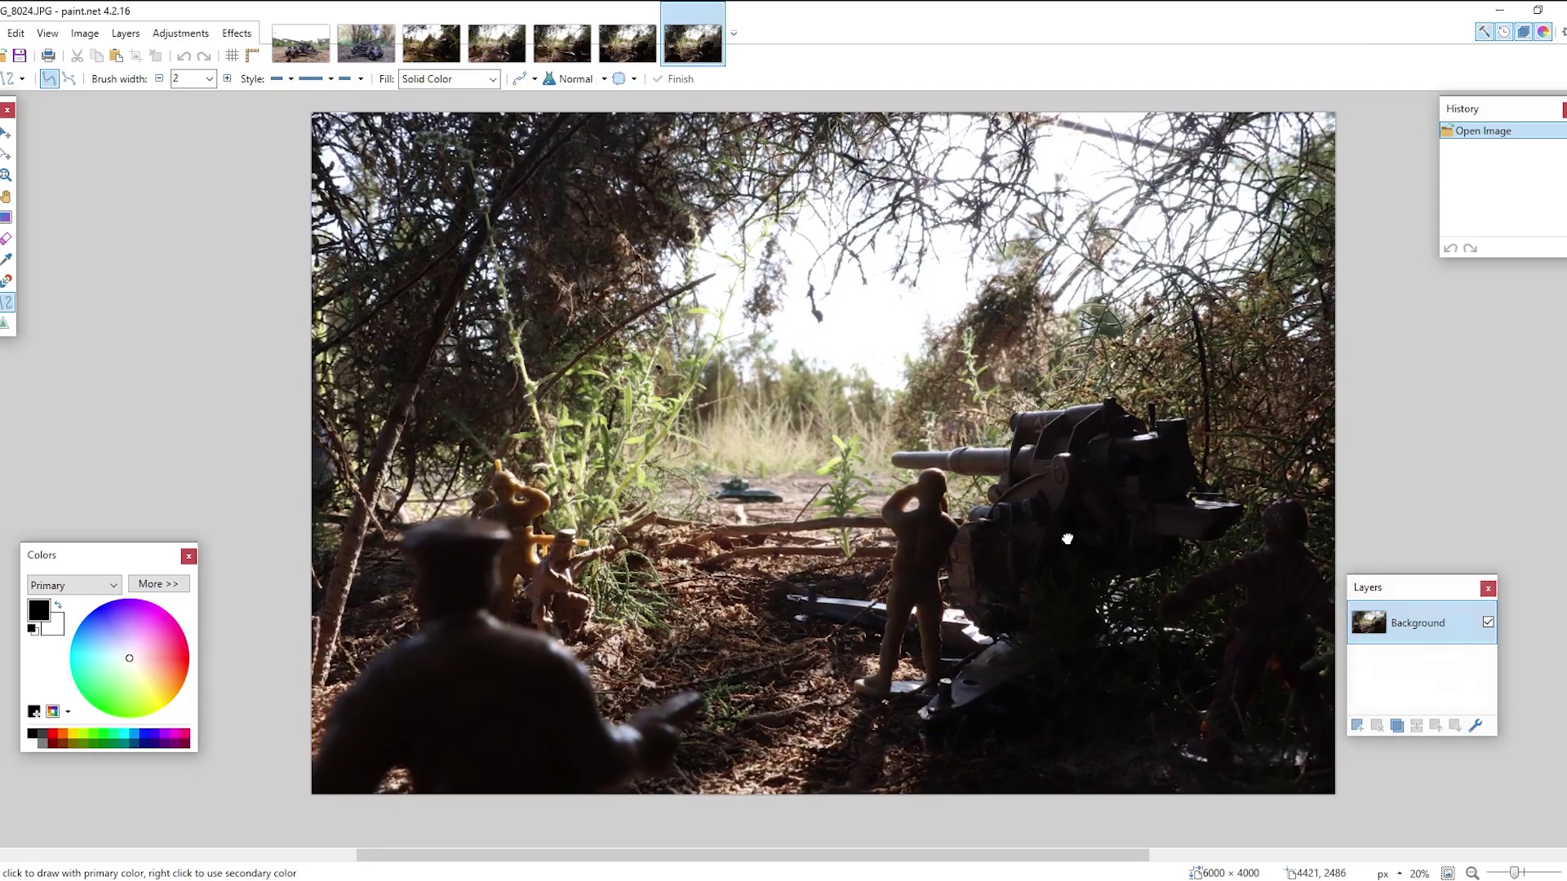
Step: Create a new blank image 1920 pixels wide and 1080 pixels high
click(2, 33)
click(25, 52)
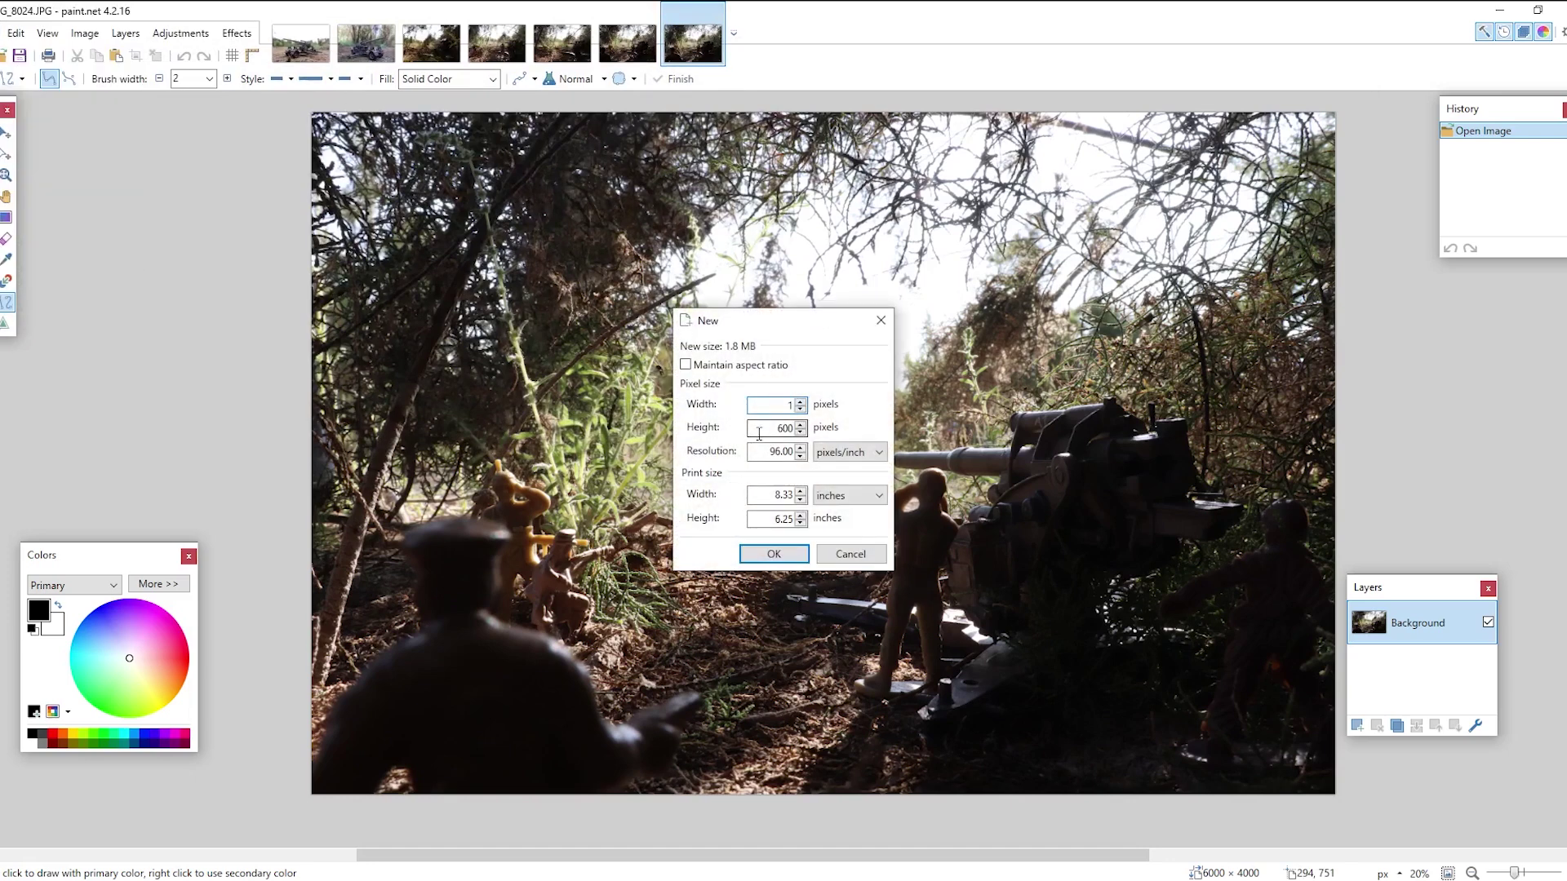
drag(759, 434, 789, 430)
text(1080)
click(774, 554)
Step: Copy the entire IMG_8024 photo and paste it into the new 1920 × 1080 image, keeping the canvas size
click(697, 43)
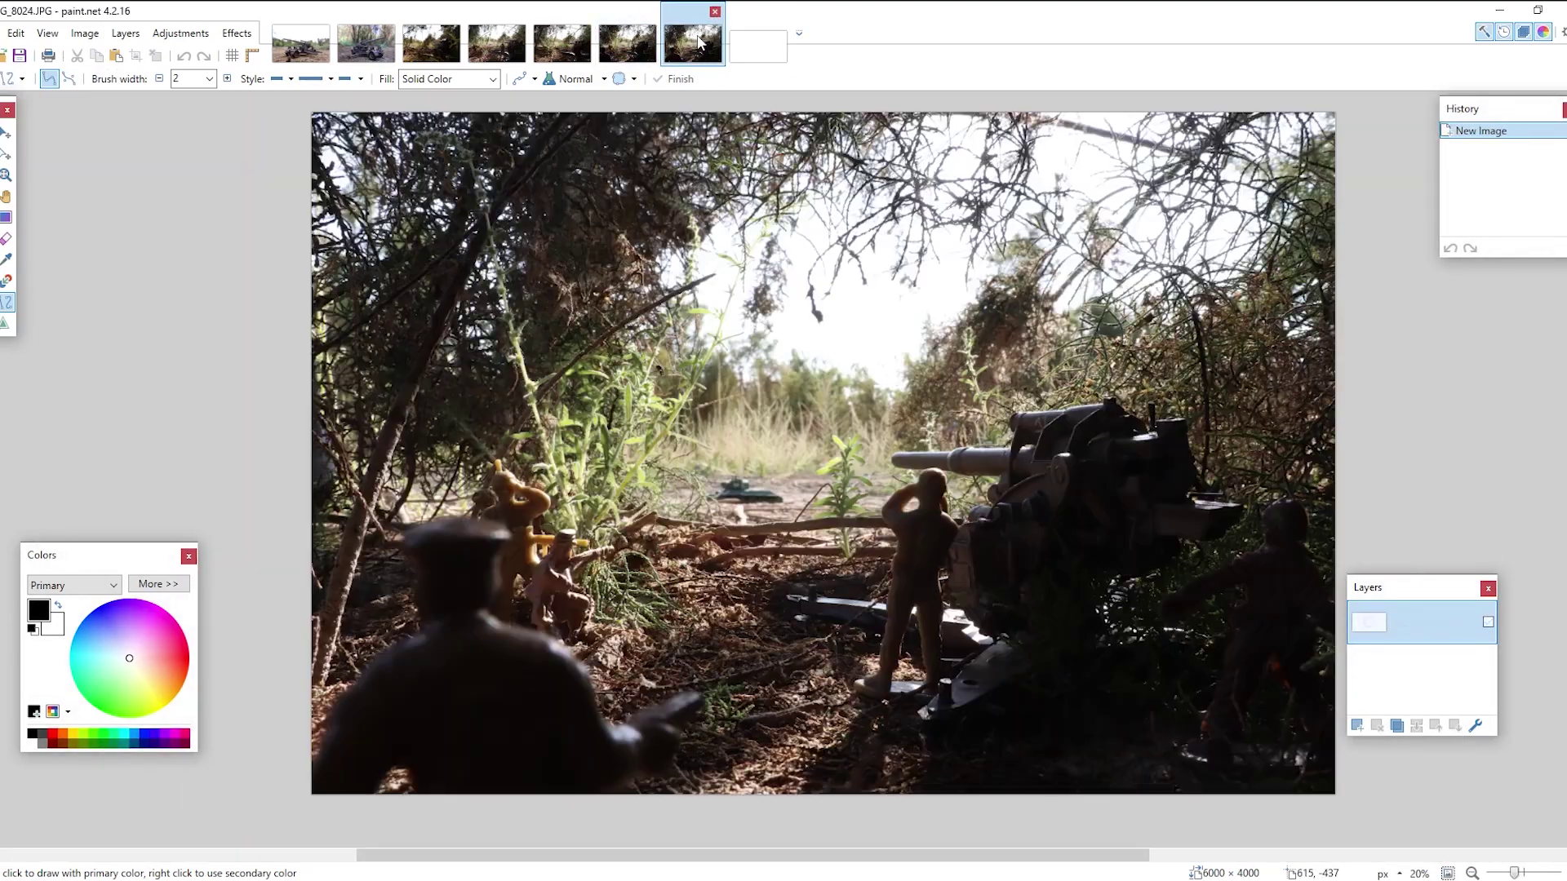
key(ctrl+a)
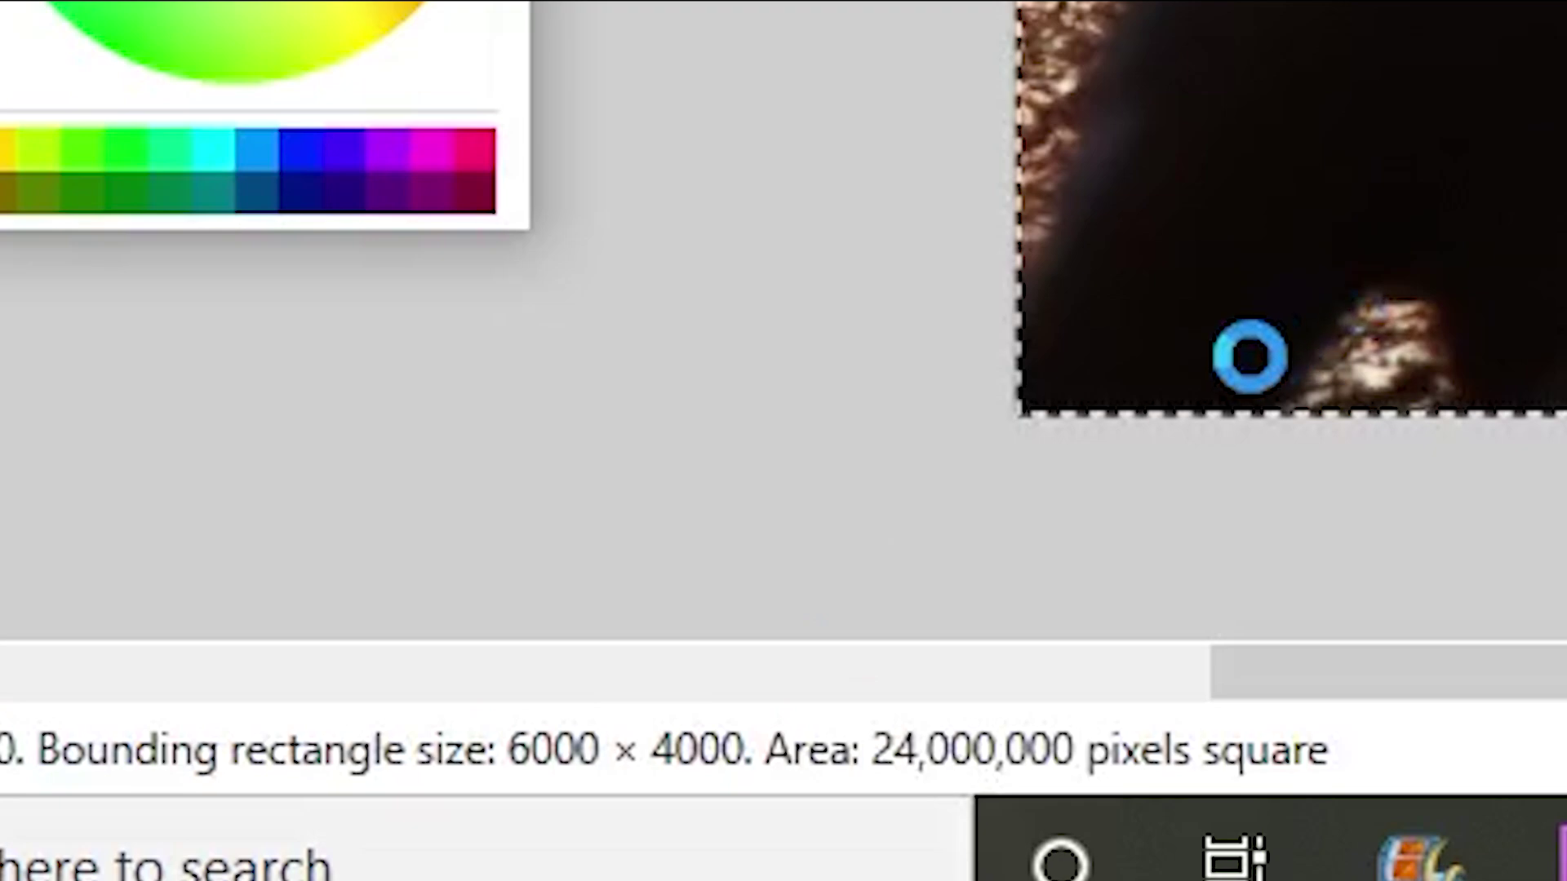
key(f)
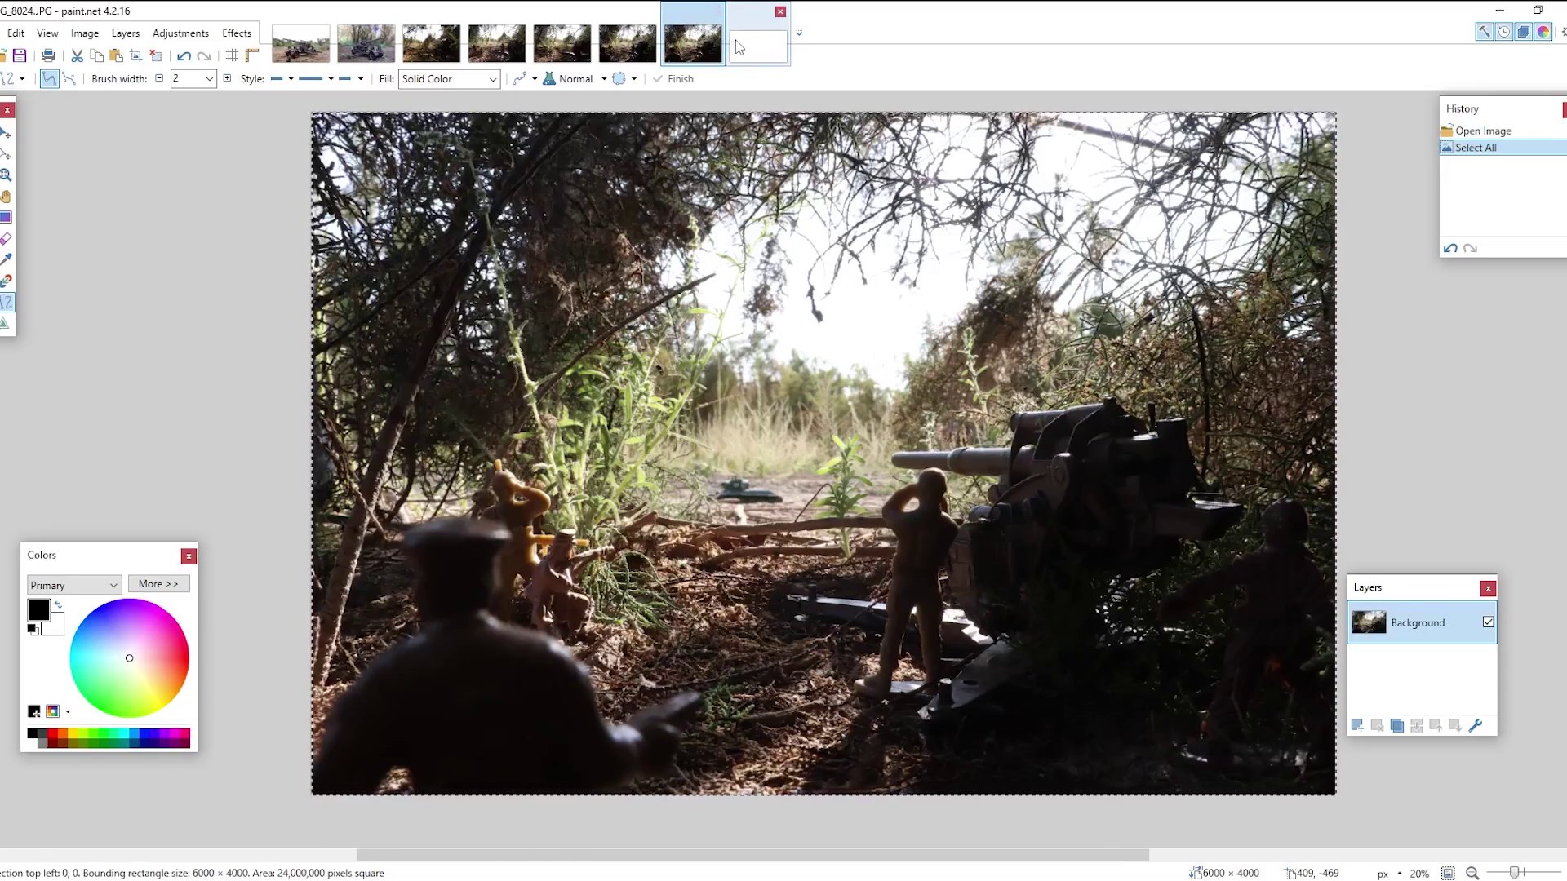
click(738, 47)
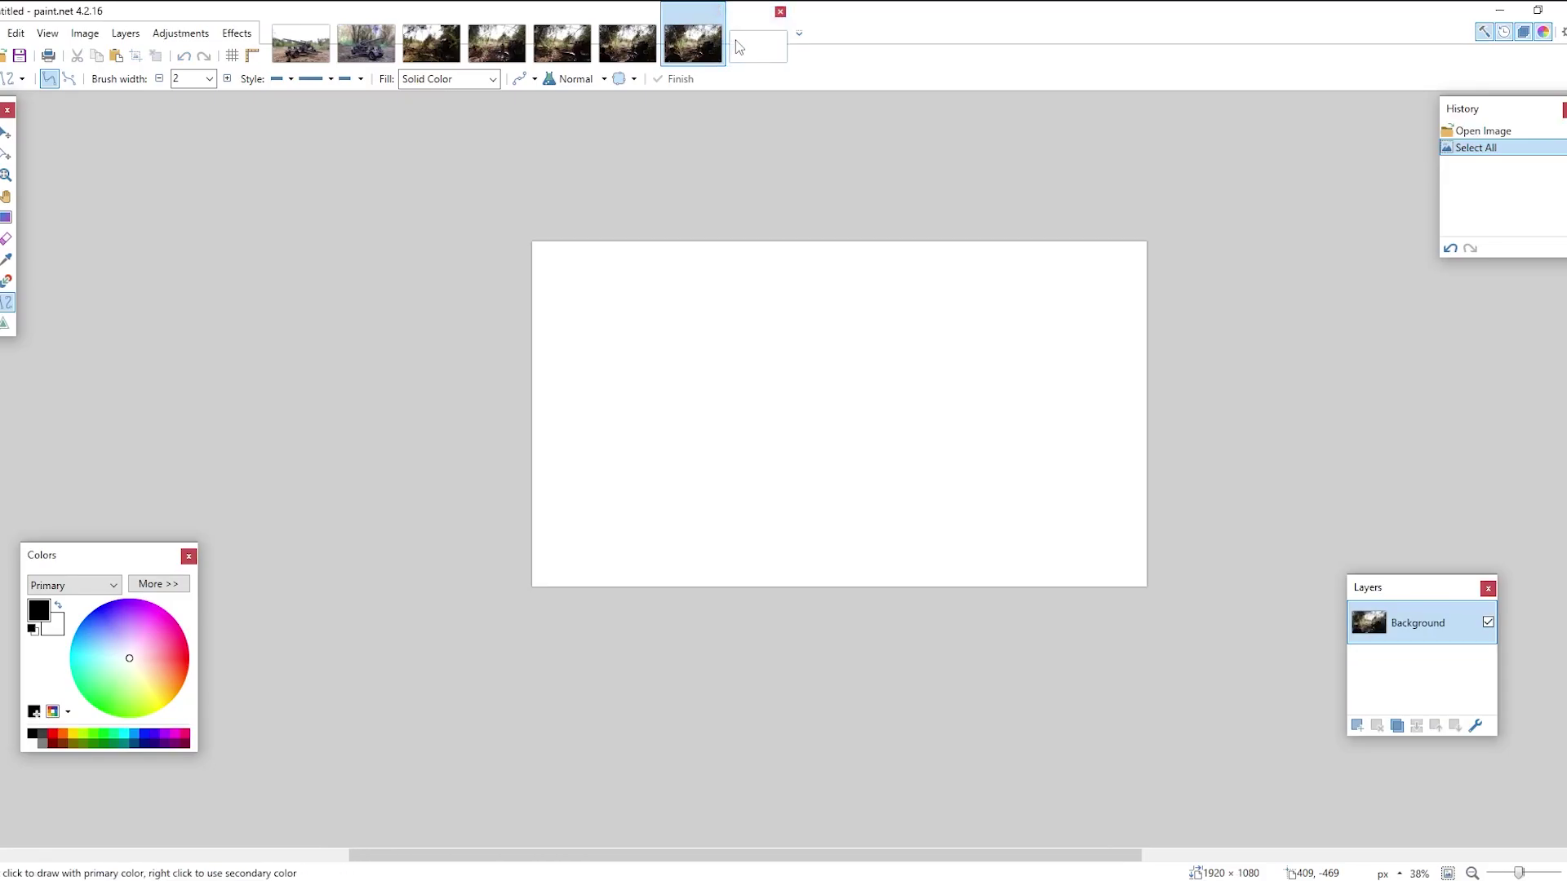
key(ctrl+v)
Step: Scale the pasted photo down proportionally until it is about as wide as the canvas
drag(1264, 689, 950, 480)
scroll(892, 447, up, 5)
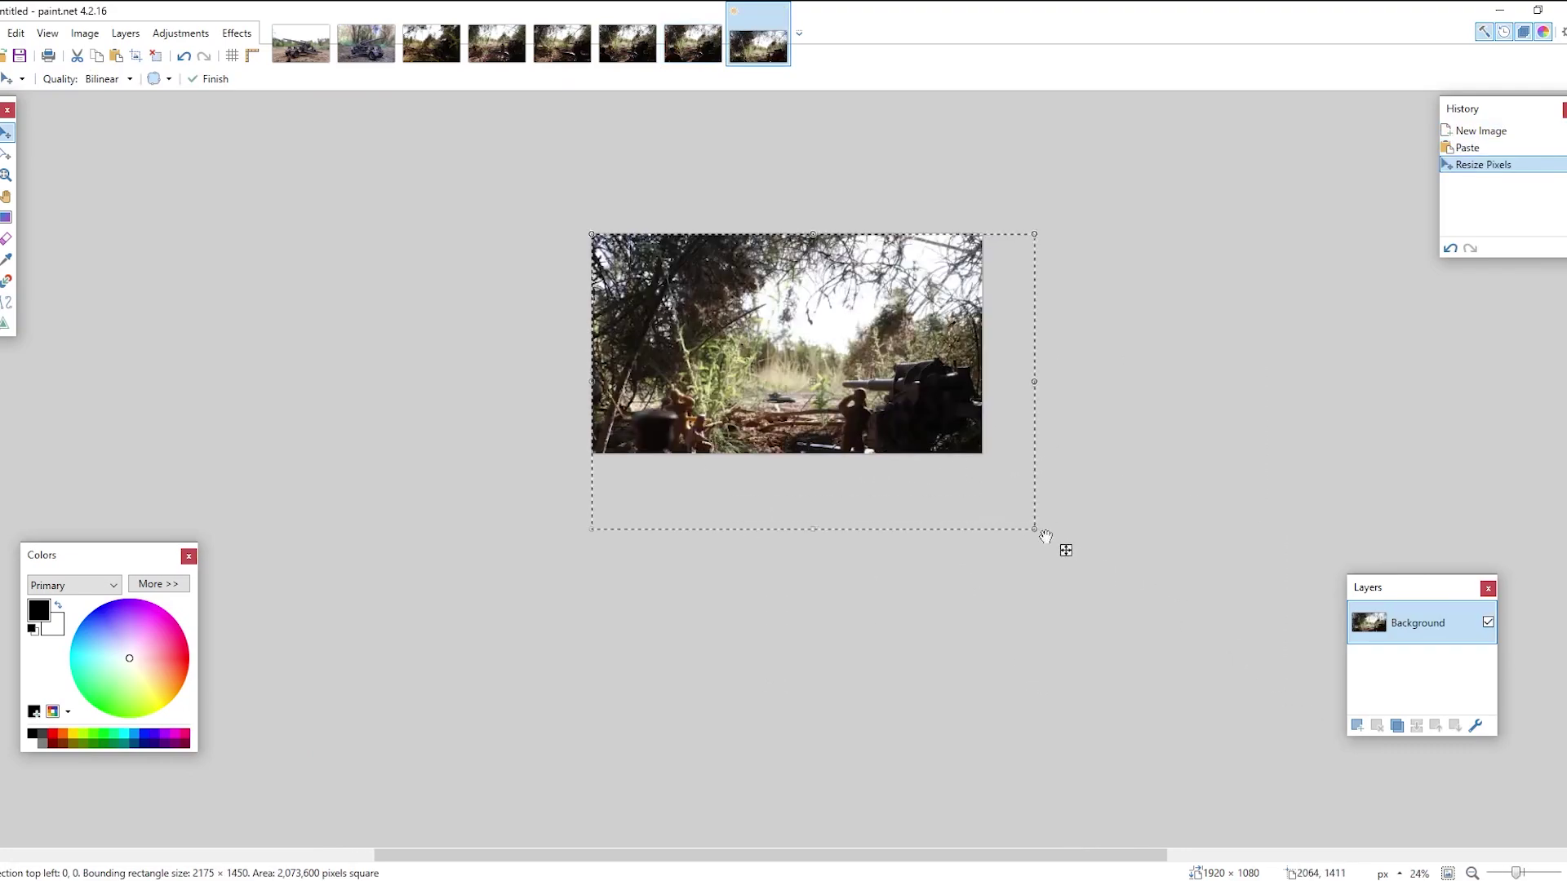
drag(1034, 529, 988, 493)
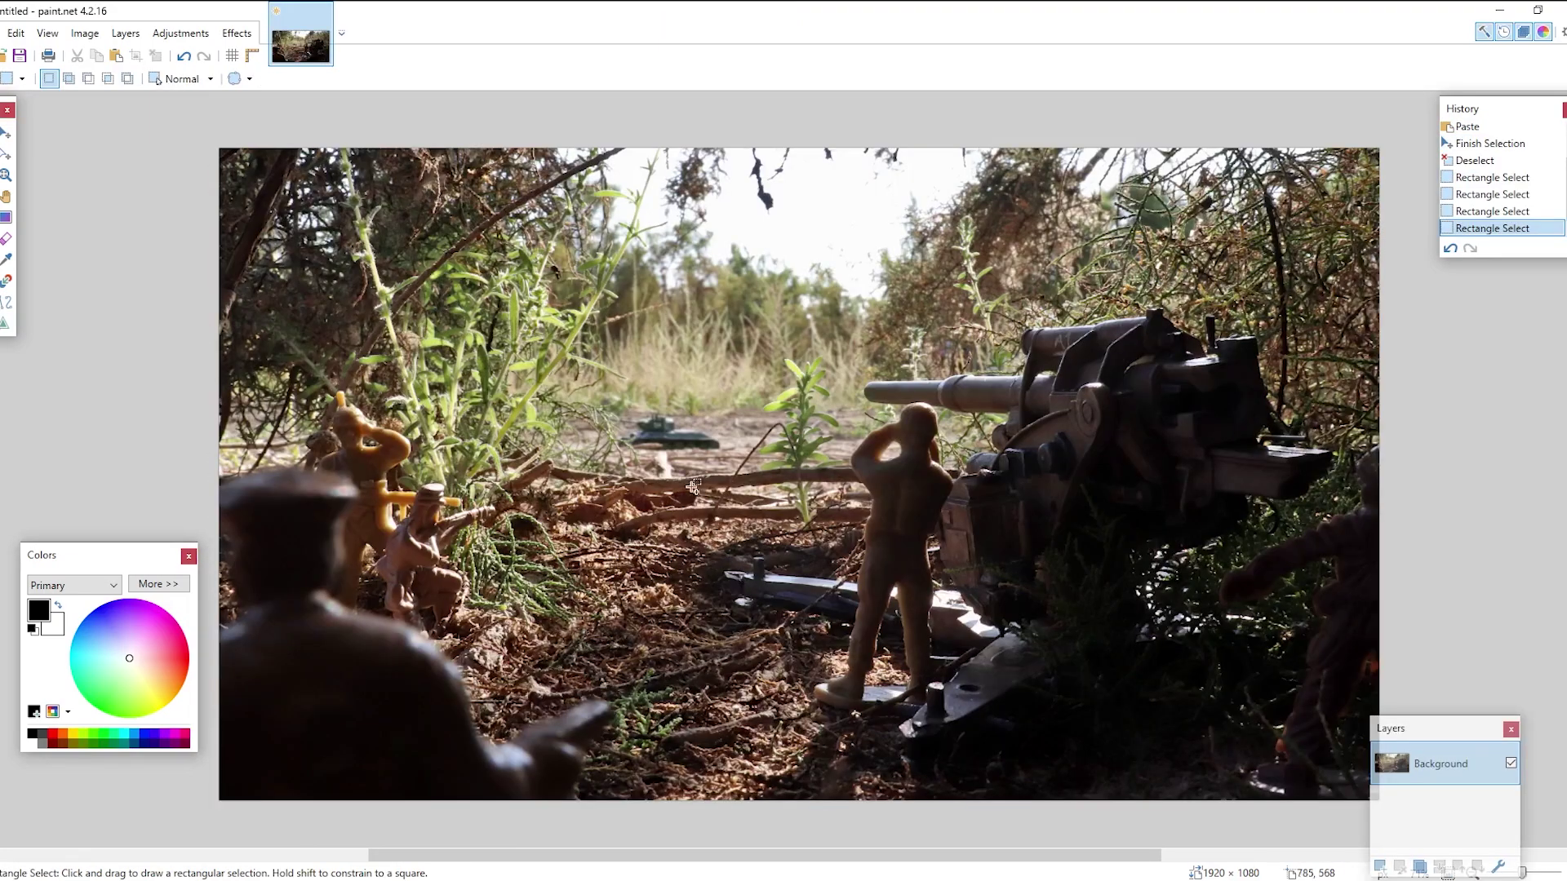
Step: Examine the framing of the soldiers, cannon and tank in the 1920 × 1080 composition at different magnifications
scroll(697, 453, up, 1)
scroll(698, 453, down, 2)
scroll(776, 353, down, 1)
scroll(939, 460, up, 2)
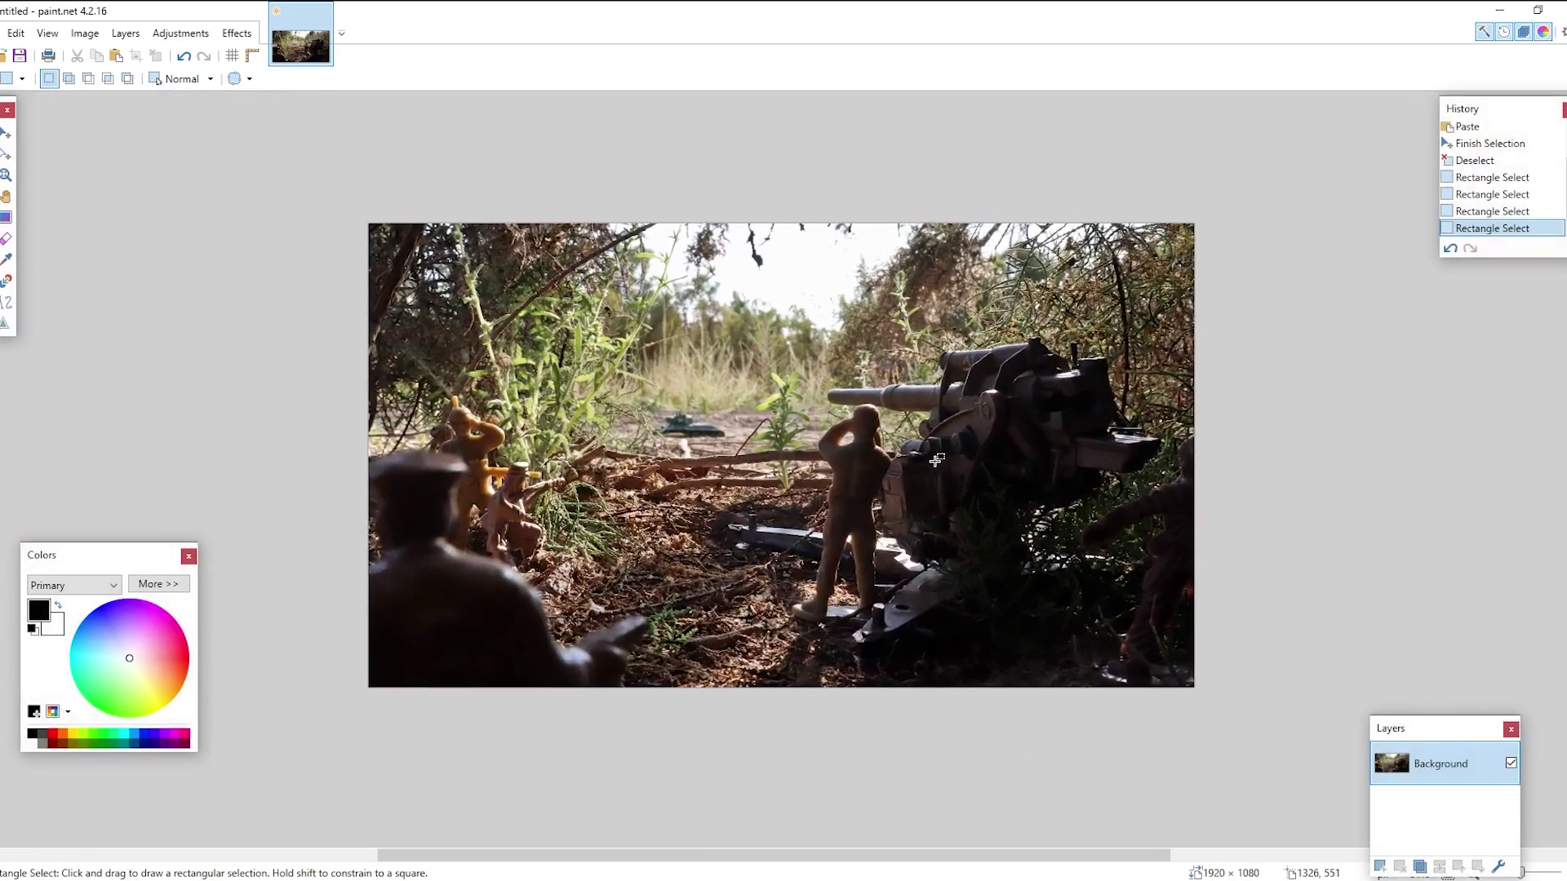
scroll(796, 448, up, 1)
scroll(756, 496, down, 1)
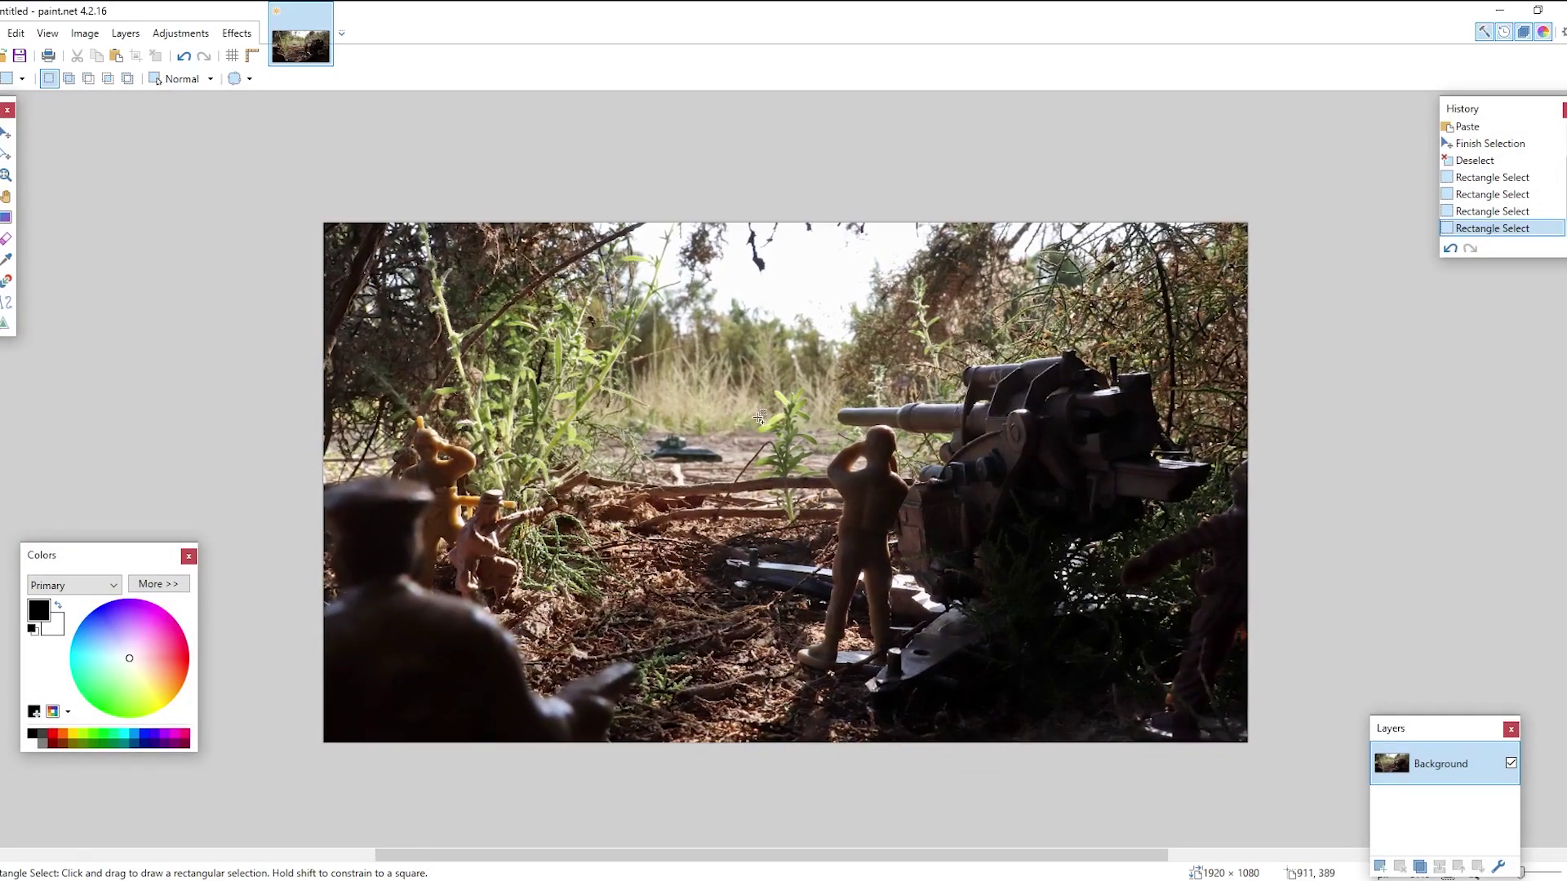
scroll(726, 462, up, 1)
scroll(764, 437, down, 1)
scroll(765, 437, down, 1)
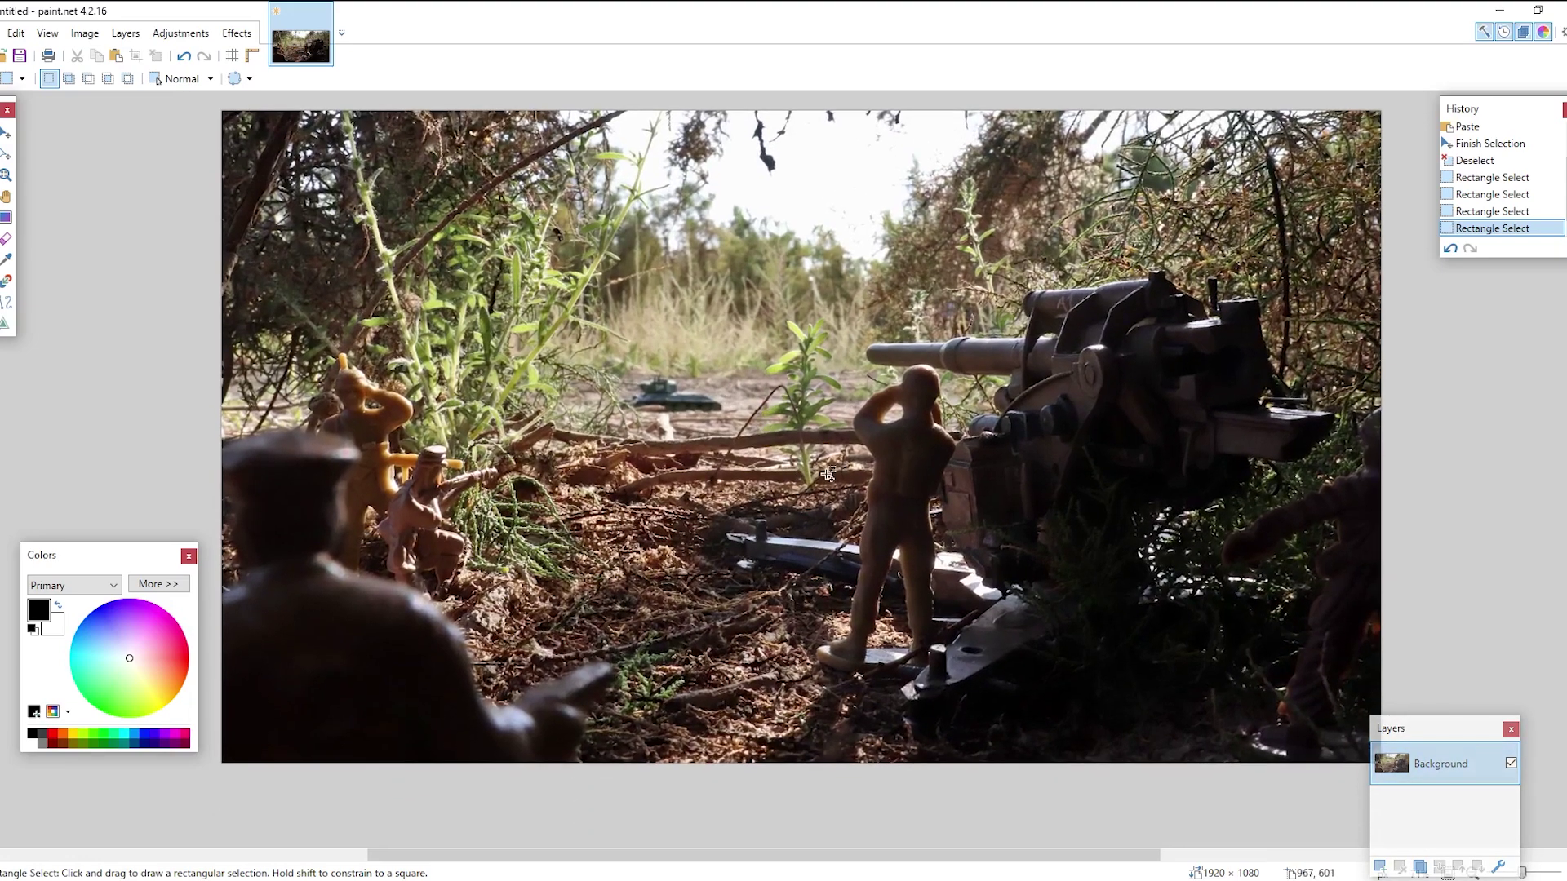
Step: Examine the distant tank's size and position by temporarily outlining it with rectangular selections
scroll(734, 449, down, 1)
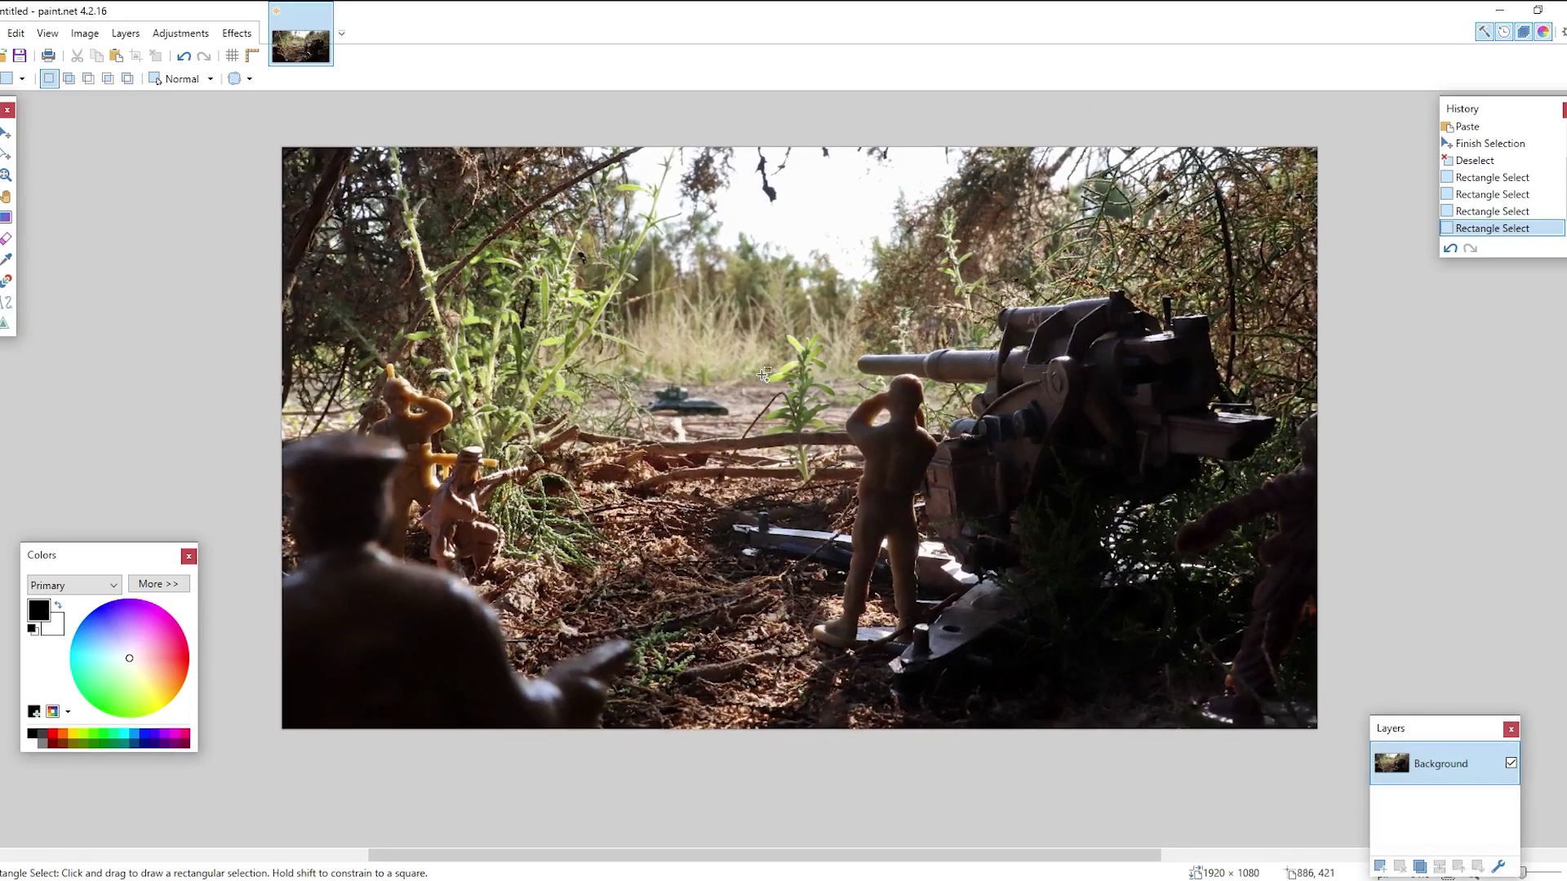
scroll(761, 374, up, 3)
drag(713, 438, 490, 330)
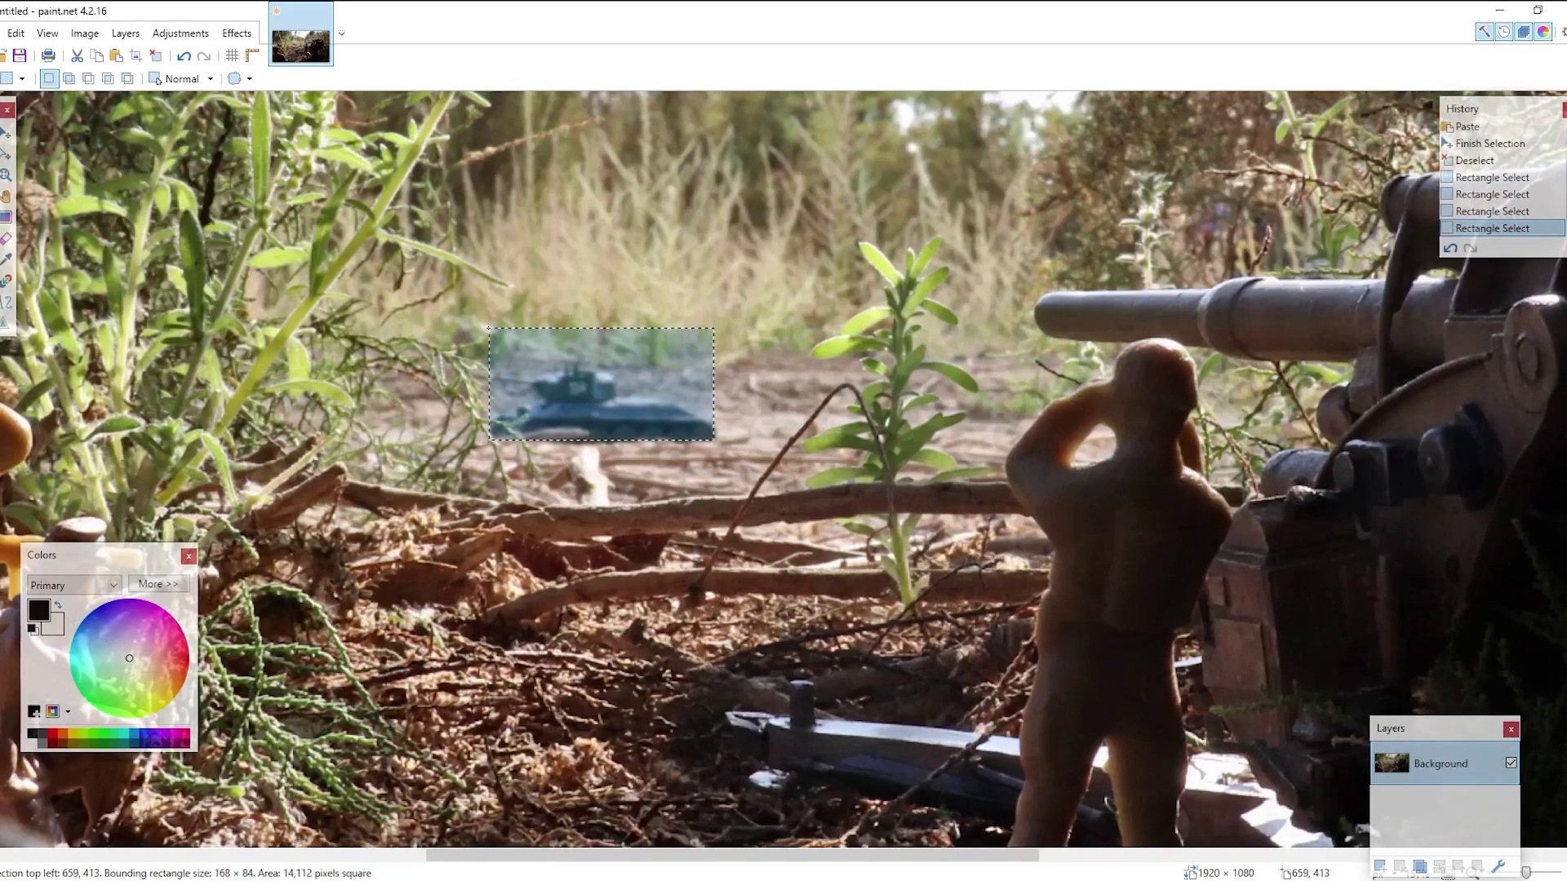
click(620, 396)
drag(710, 412, 717, 528)
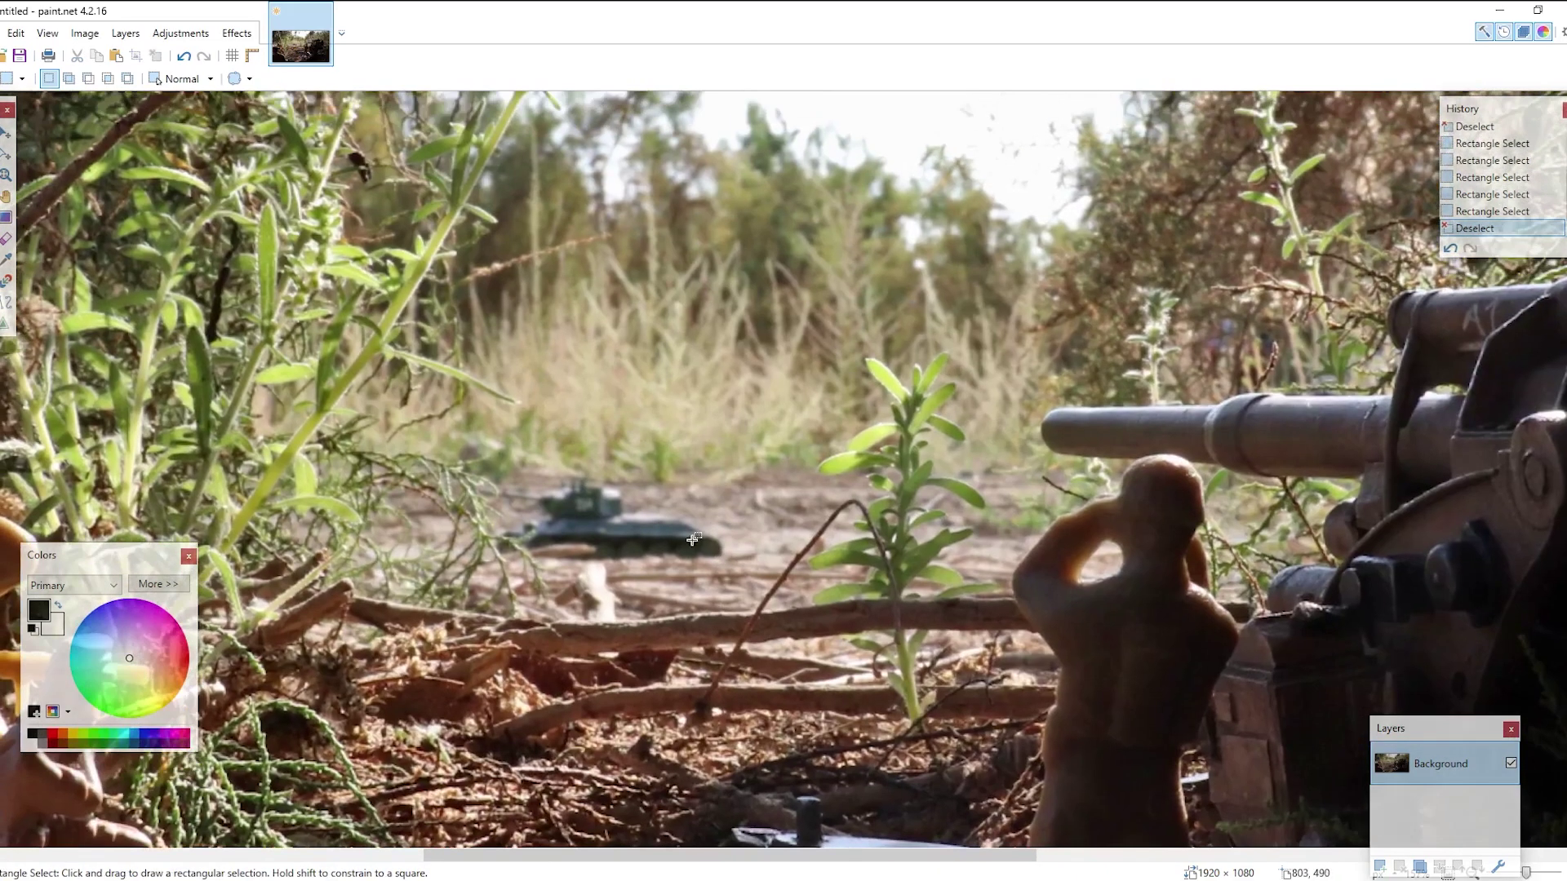
scroll(713, 573, up, 3)
scroll(718, 563, down, 4)
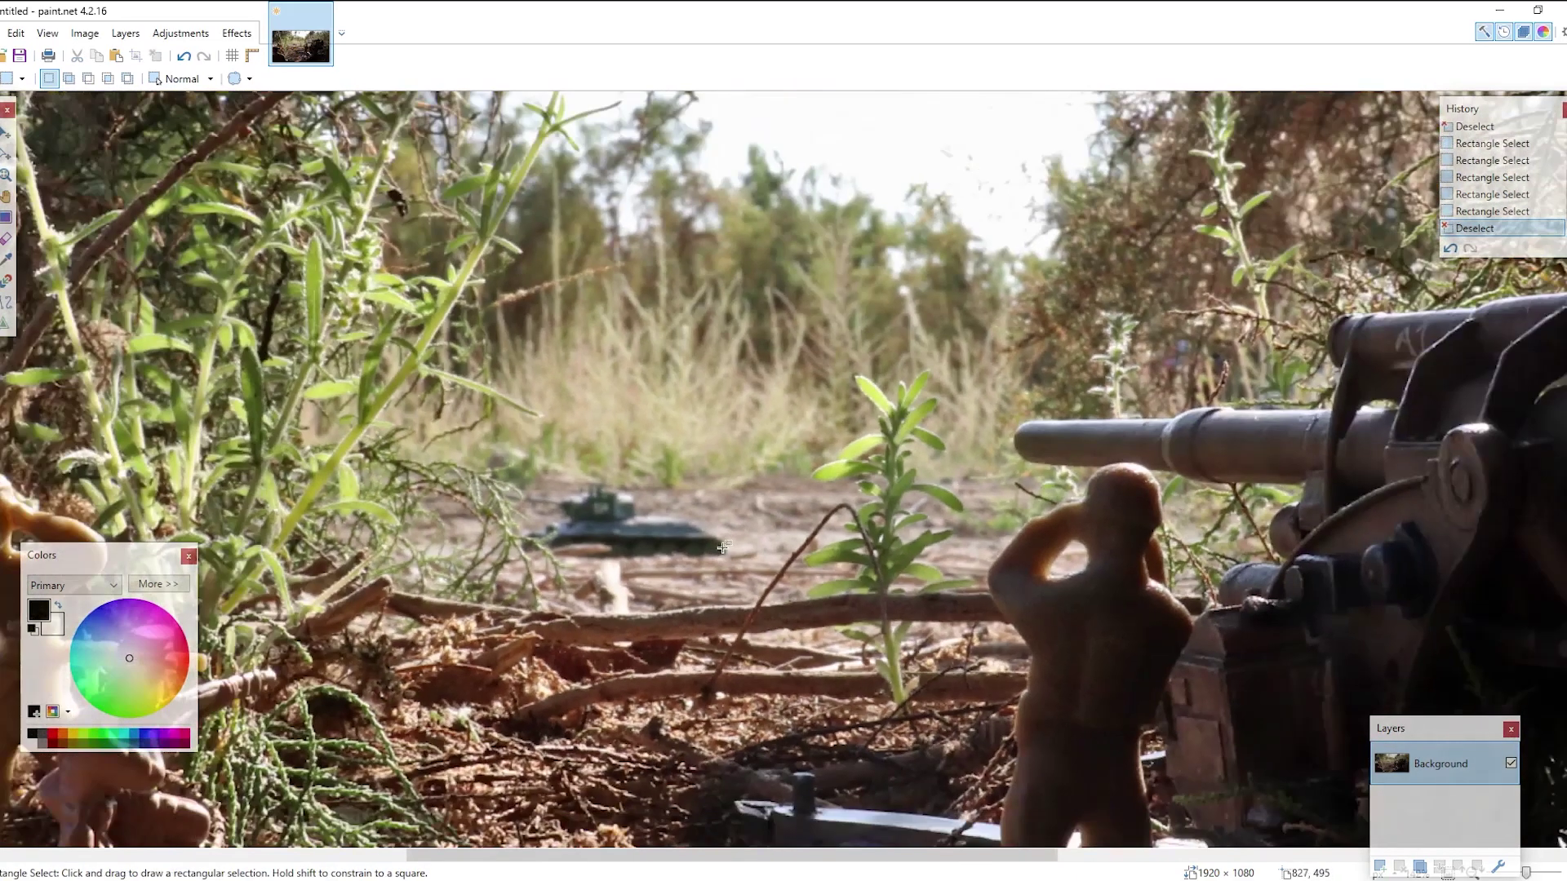
drag(506, 461, 727, 560)
scroll(727, 559, down, 2)
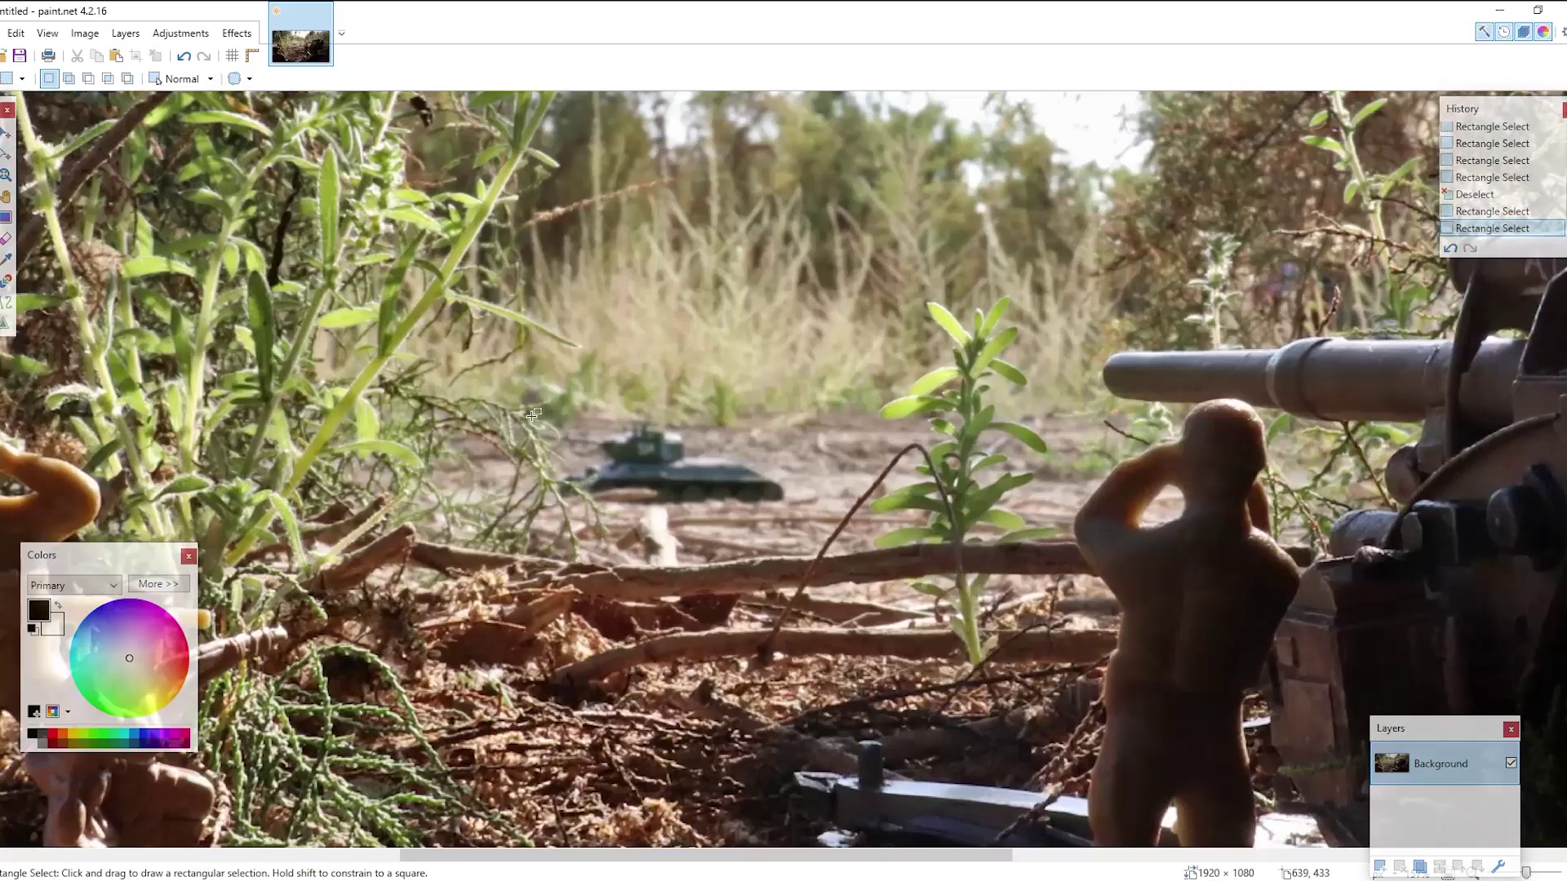
Step: Frame the tank tightly, clear the selection, and compare its scale with the cannon at different magnifications
drag(534, 415, 779, 501)
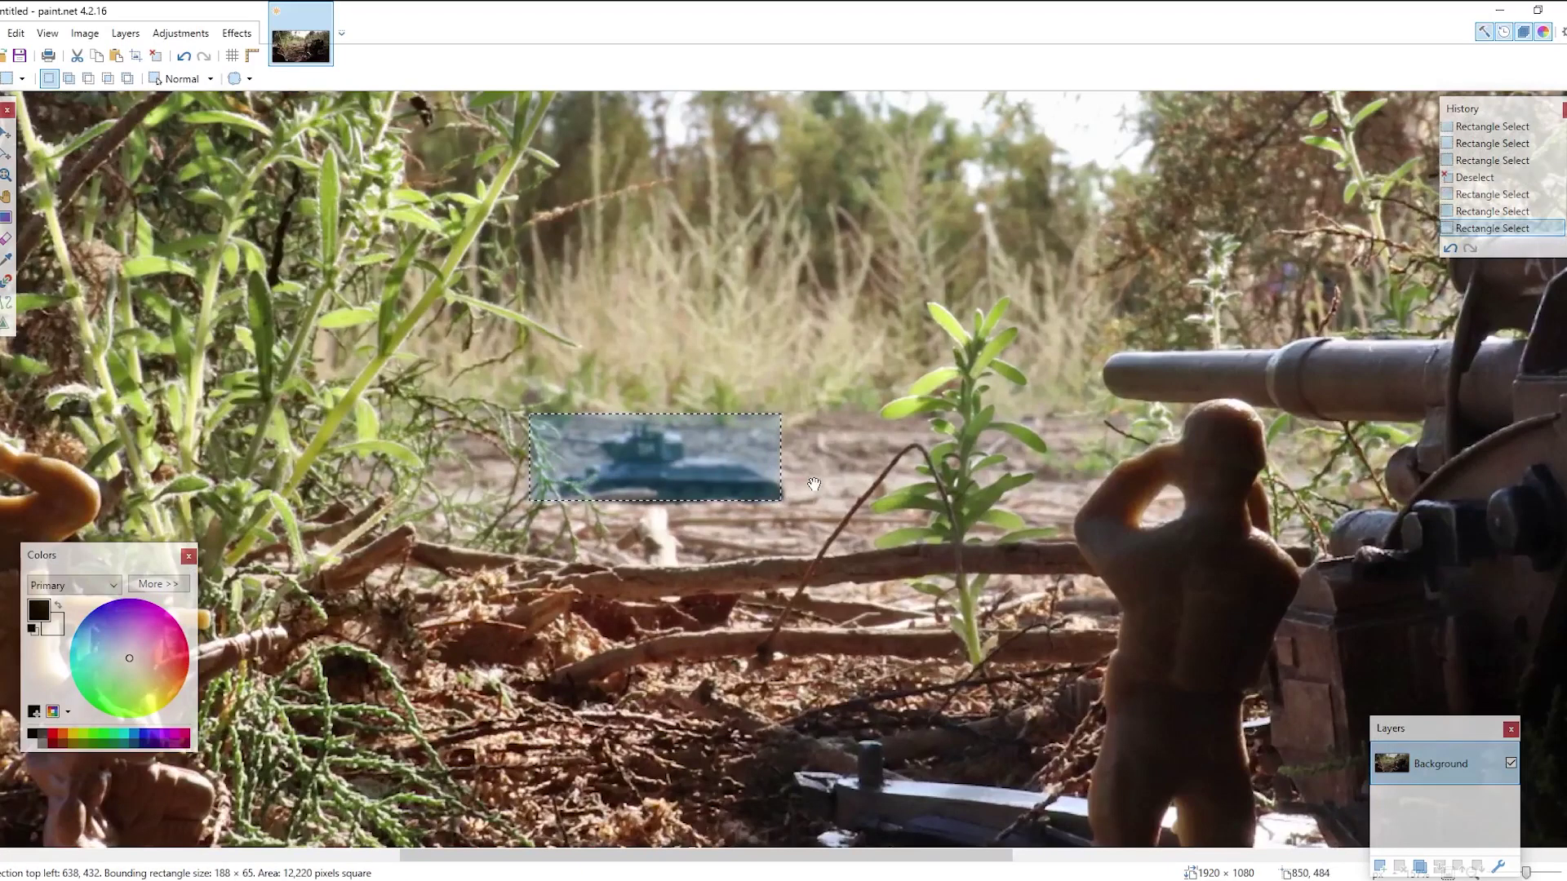
scroll(620, 538, down, 1)
click(573, 507)
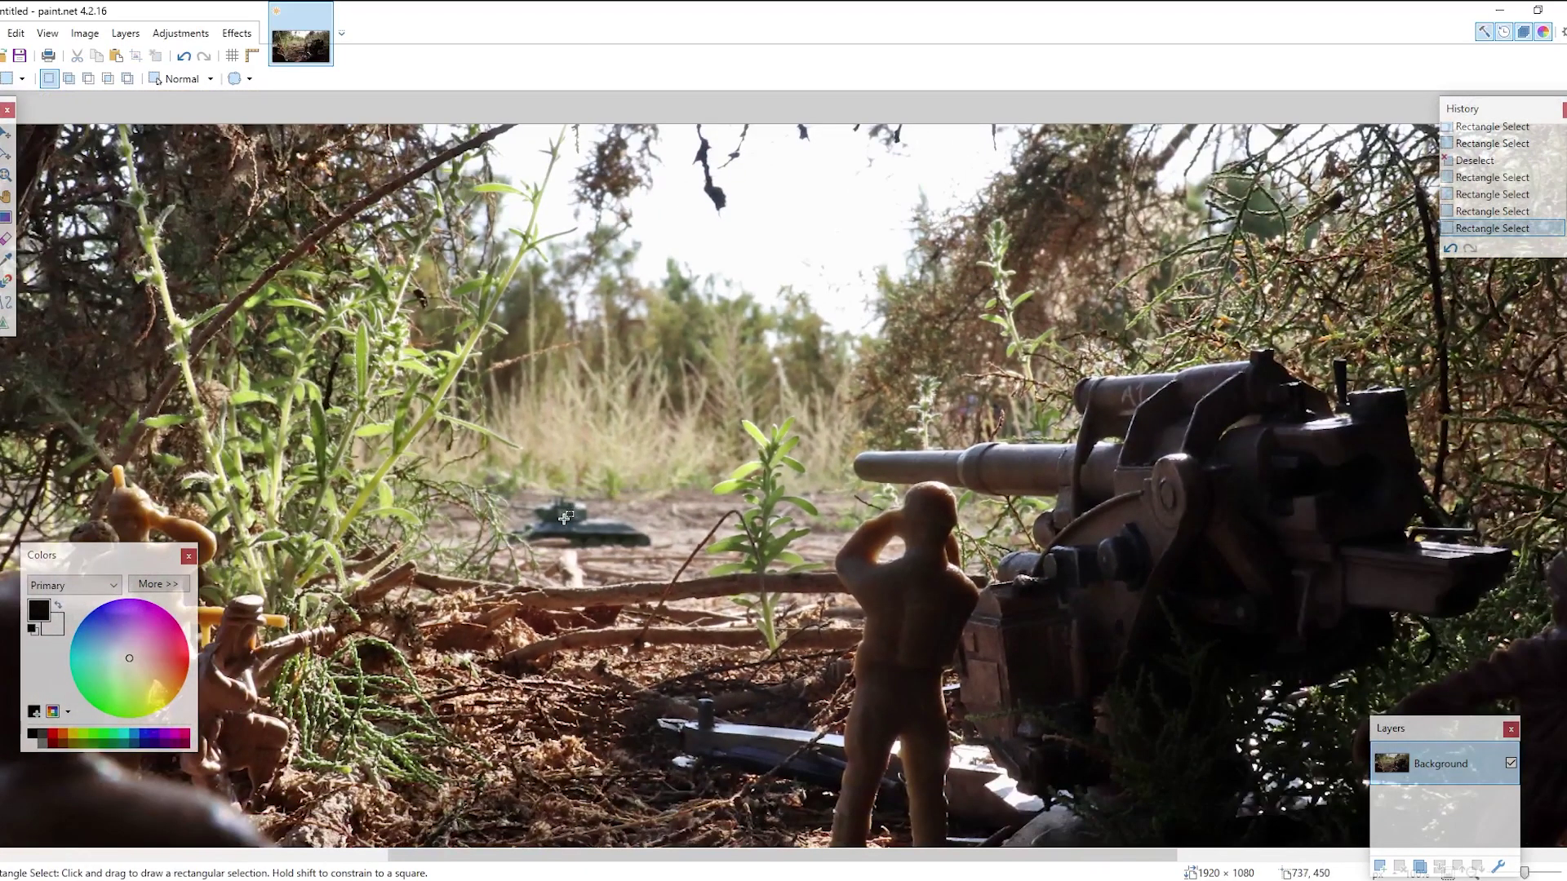
drag(483, 489, 484, 488)
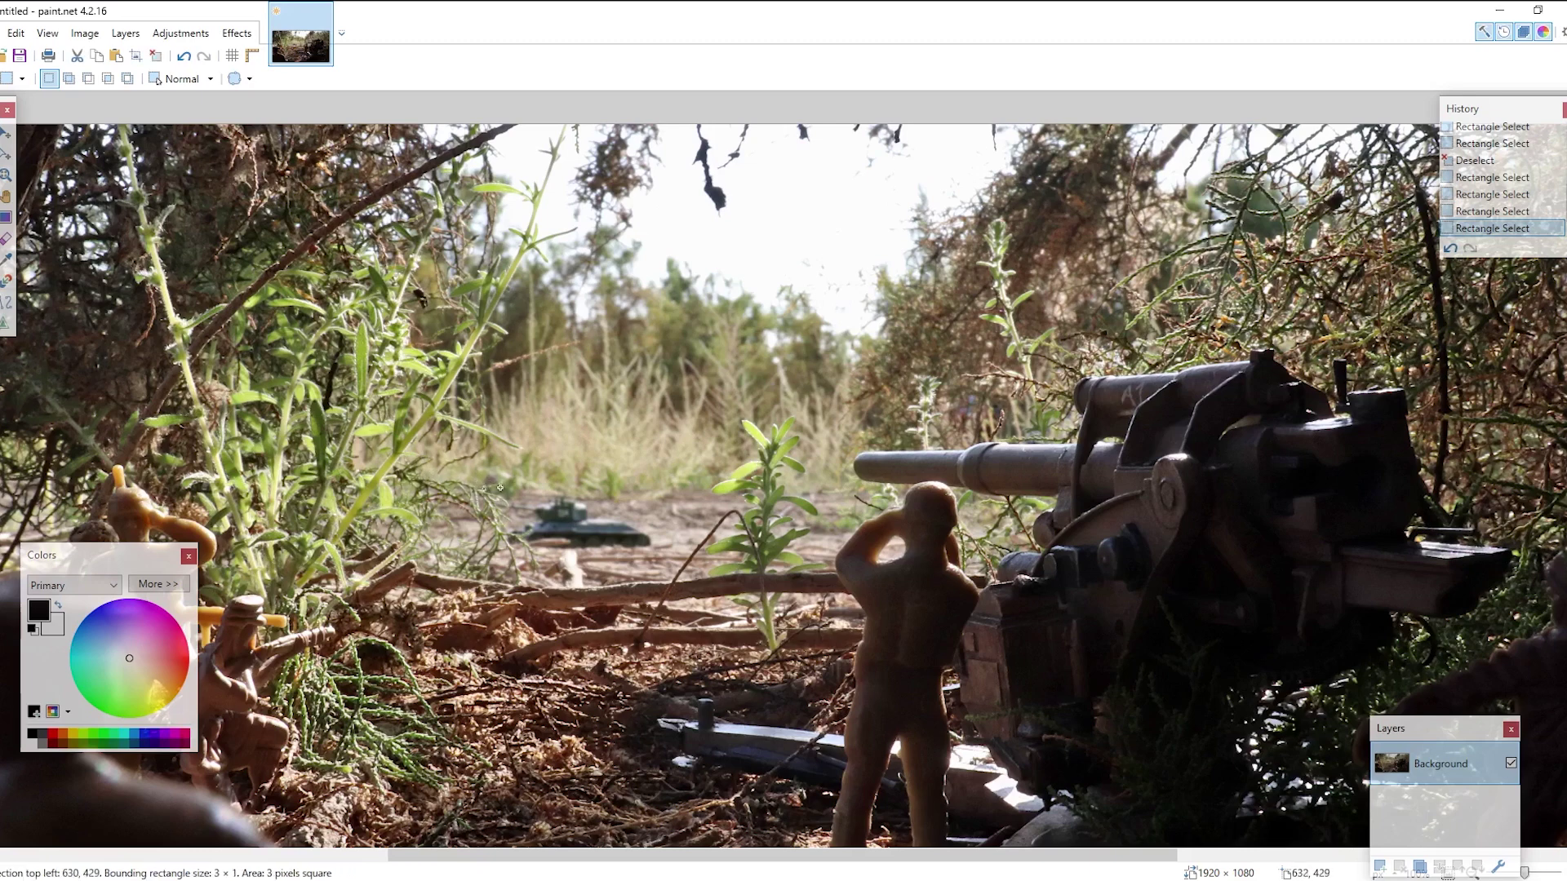
drag(817, 500, 880, 514)
click(559, 489)
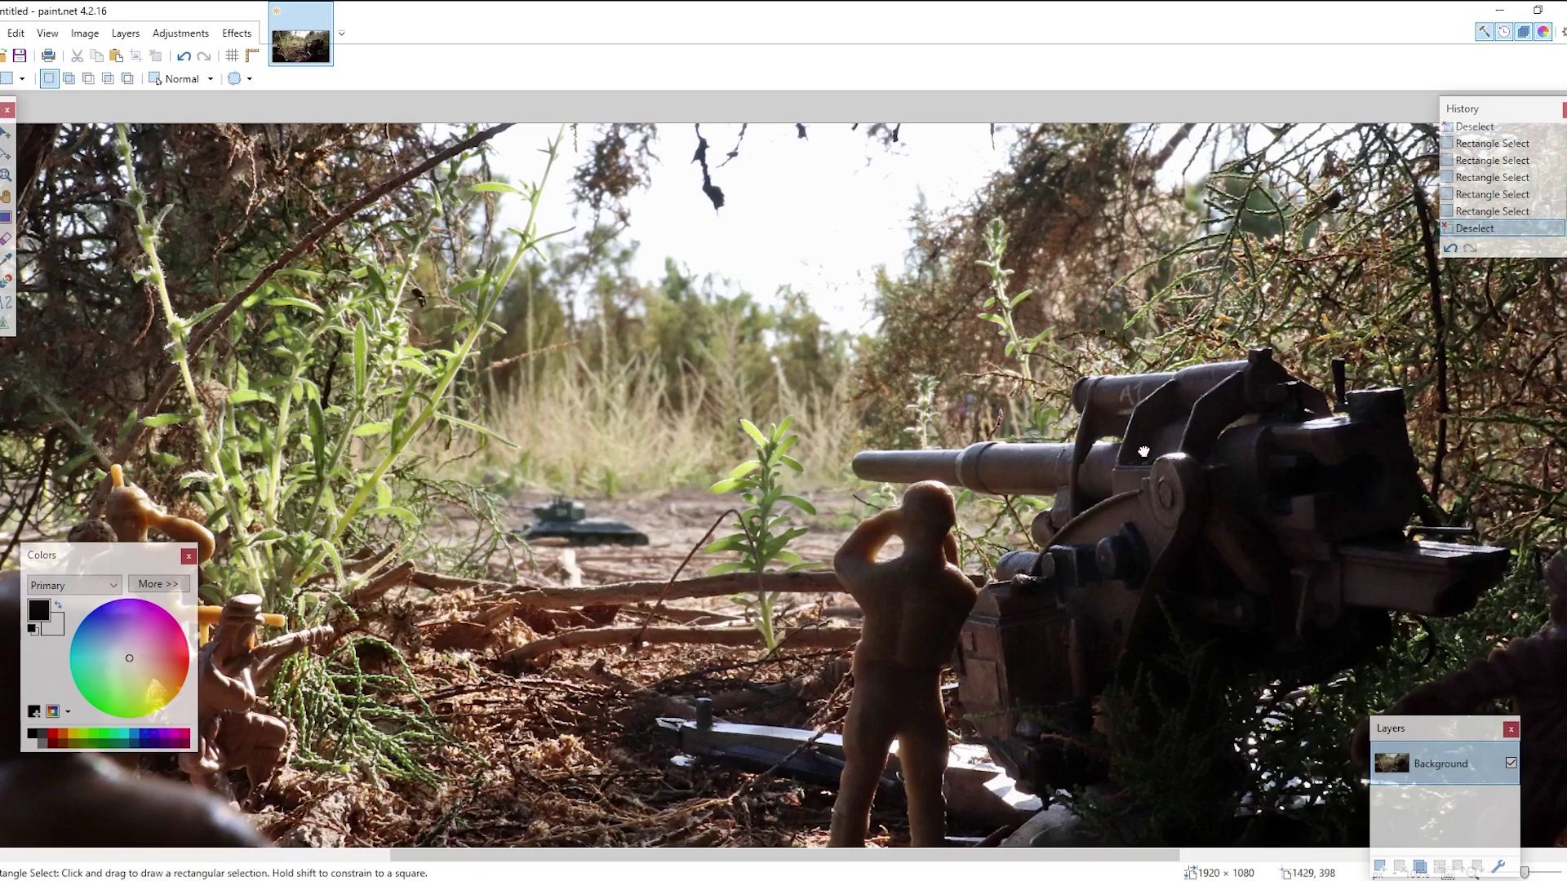
drag(1155, 460, 1159, 436)
scroll(548, 430, down, 3)
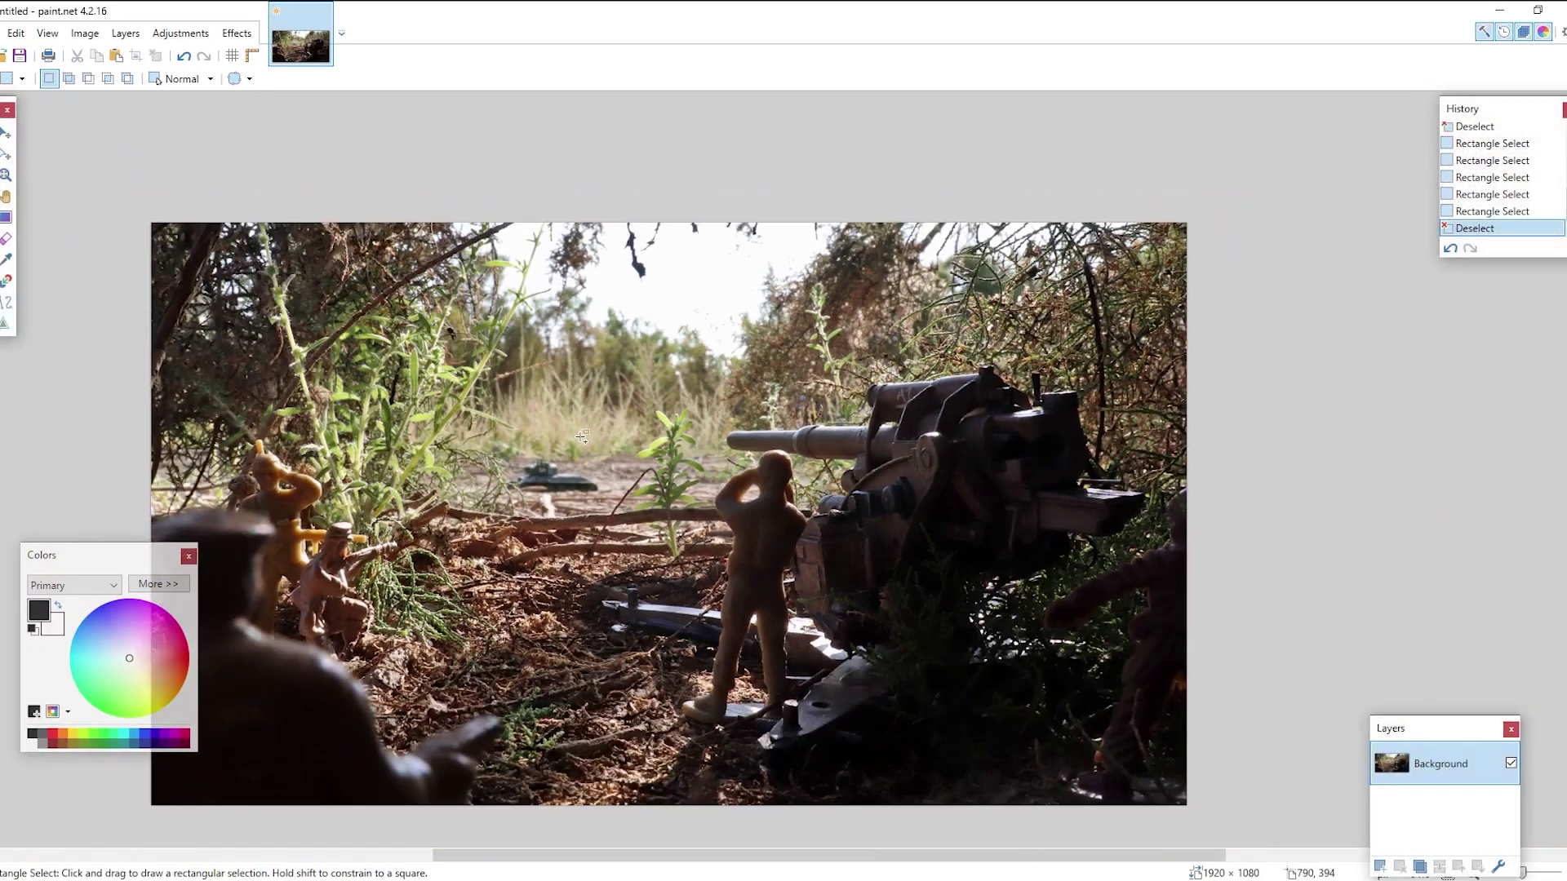
scroll(561, 408, up, 4)
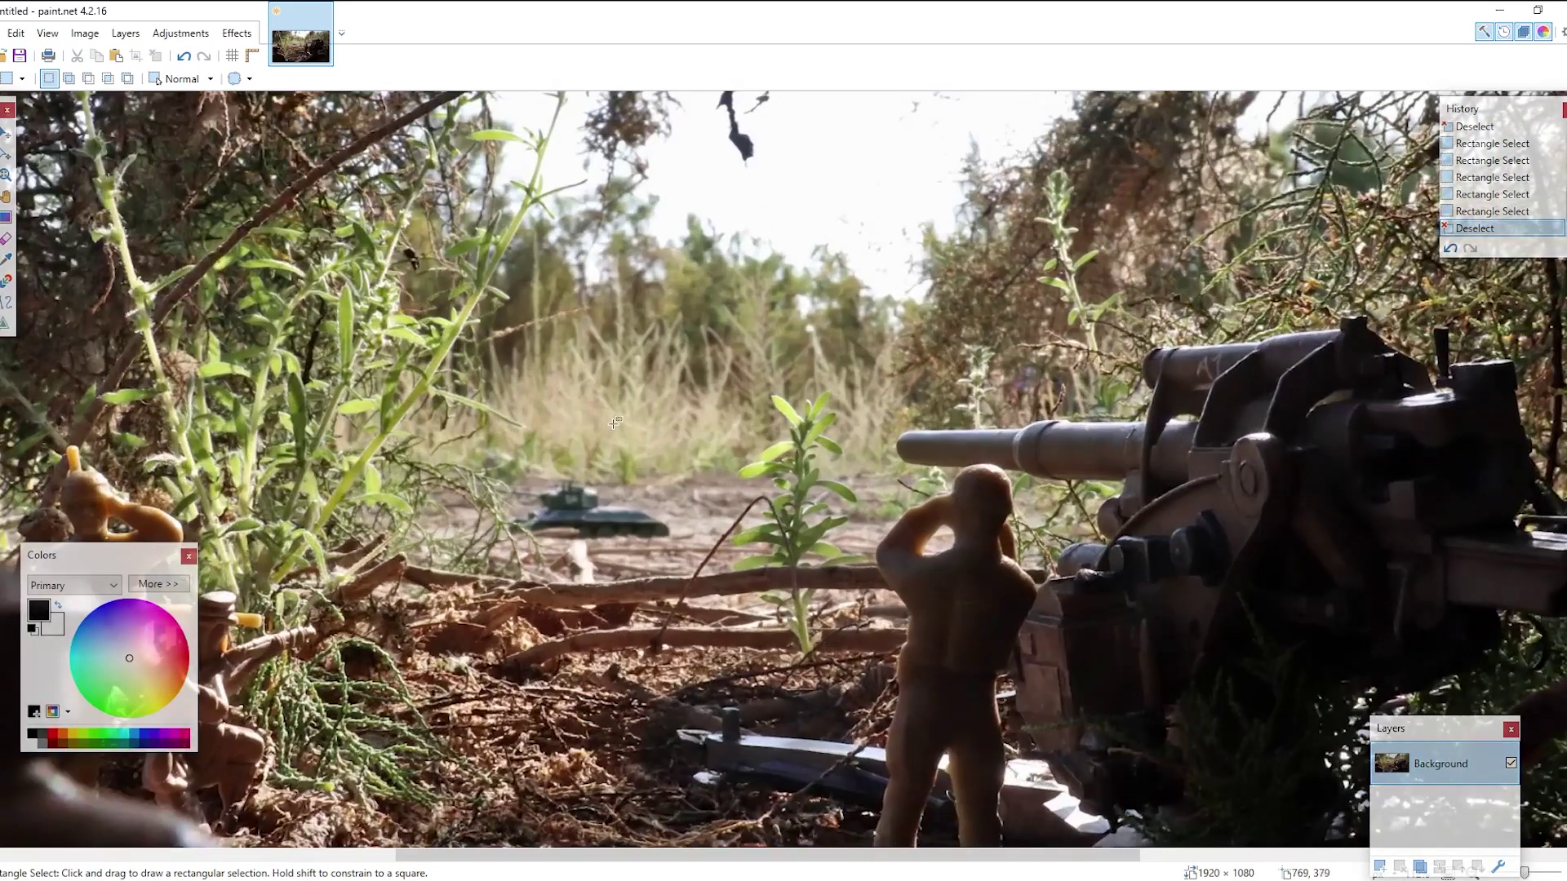
Step: Examine the grass, background trees and upright leafy plant by marking them with temporary rectangular selections
drag(557, 368, 571, 419)
drag(528, 357, 588, 437)
drag(591, 353, 712, 458)
drag(538, 330, 697, 466)
drag(762, 317, 725, 382)
drag(639, 280, 737, 392)
click(641, 307)
drag(586, 297, 601, 319)
drag(537, 416, 625, 527)
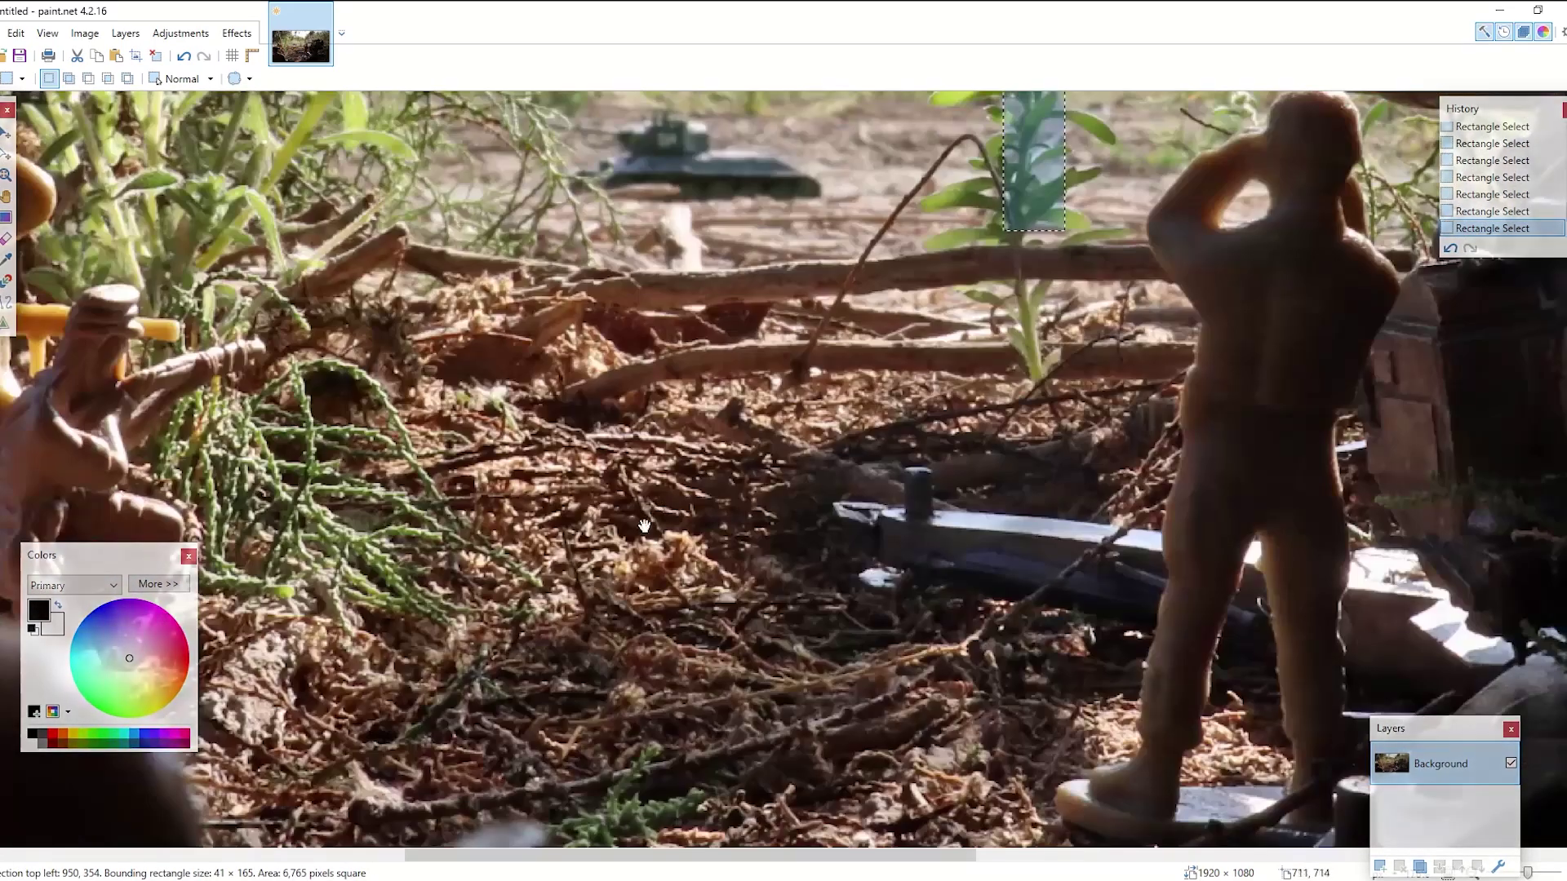
Step: Examine the twigs and debris on the ground around the standing soldier, and clear the selection on the leafy plant
drag(644, 526, 732, 458)
scroll(732, 458, down, 2)
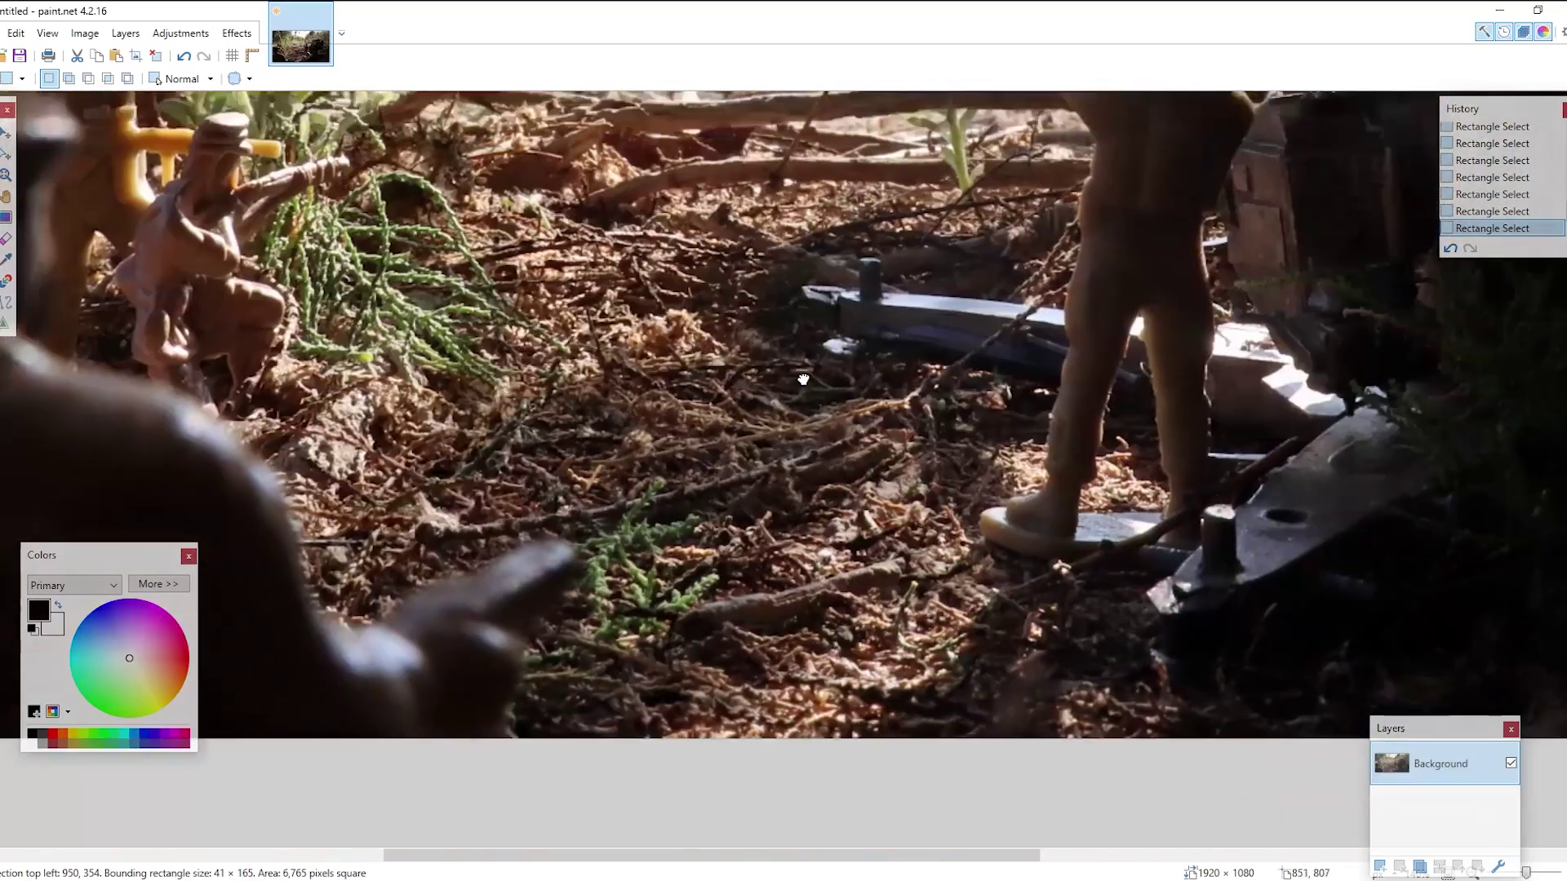
drag(877, 493, 828, 540)
scroll(709, 633, up, 2)
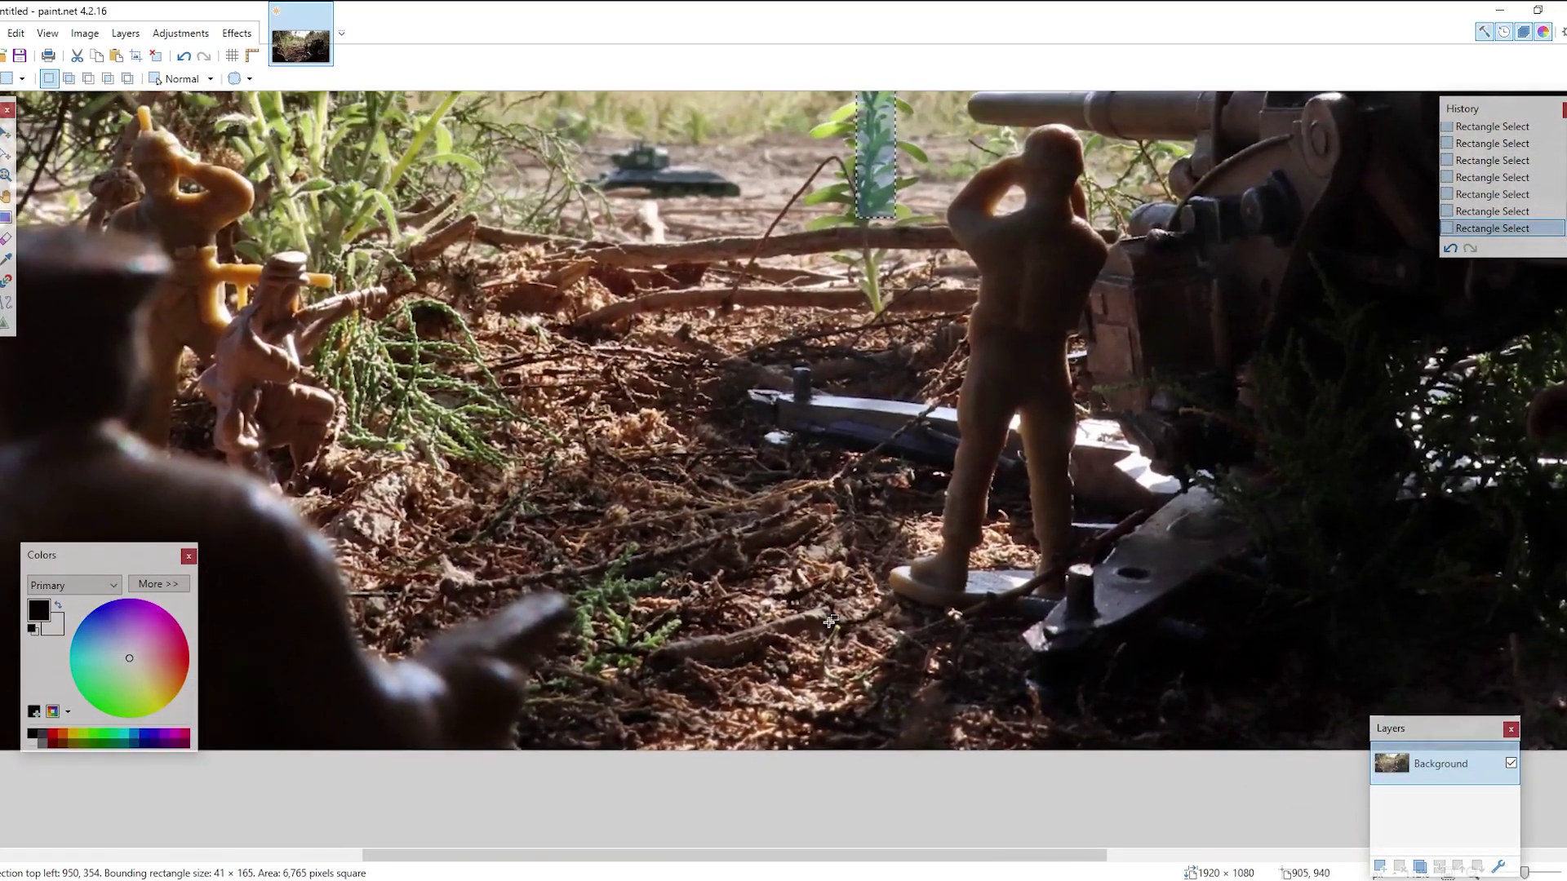
scroll(869, 586, down, 2)
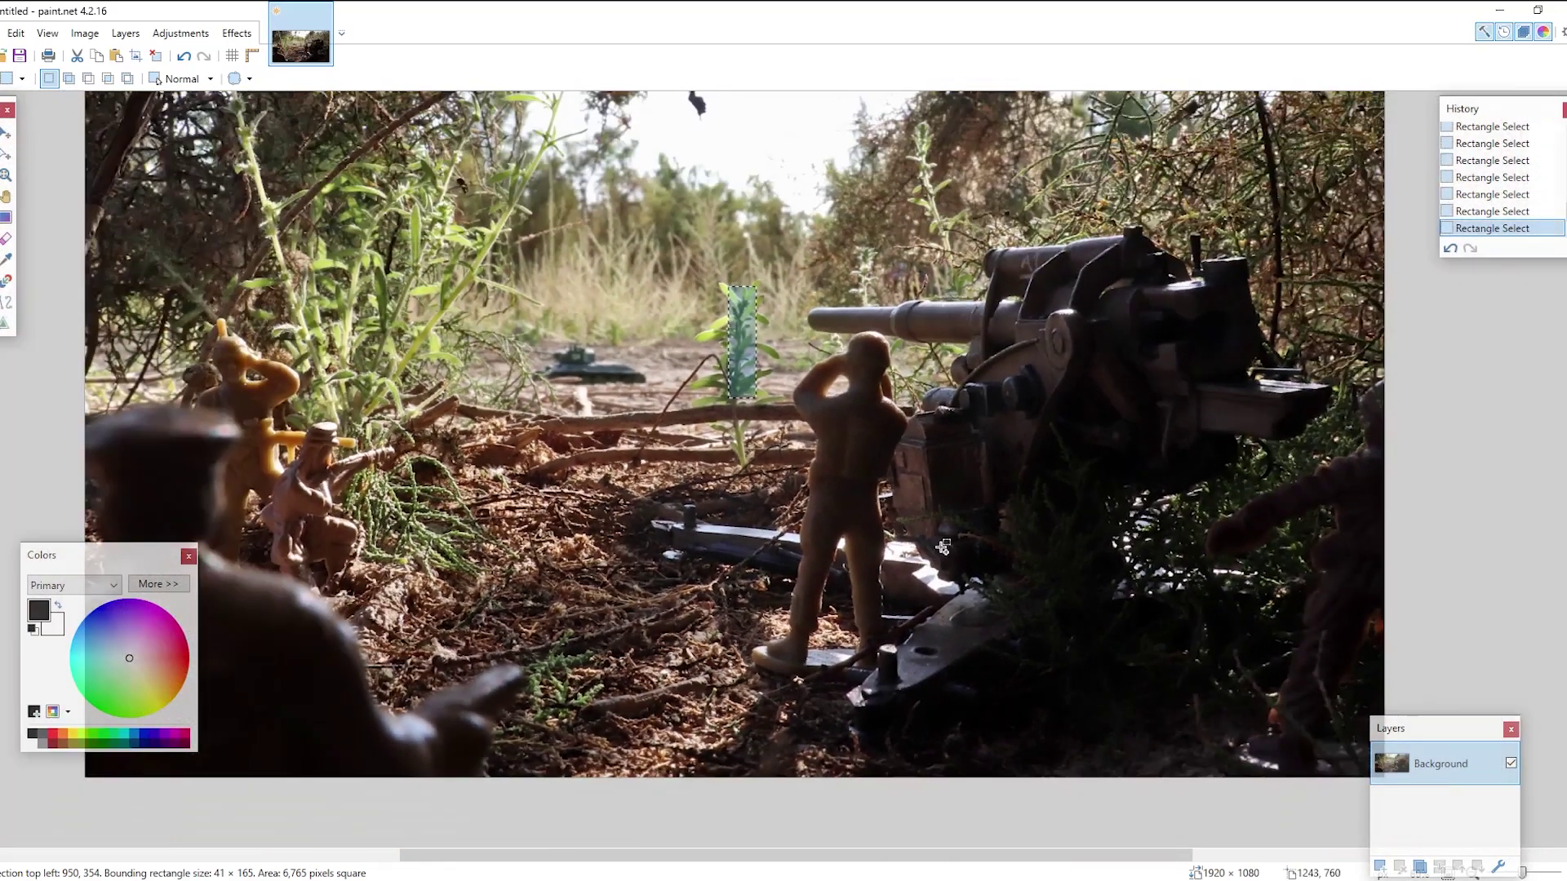
scroll(933, 558, up, 1)
scroll(625, 514, up, 2)
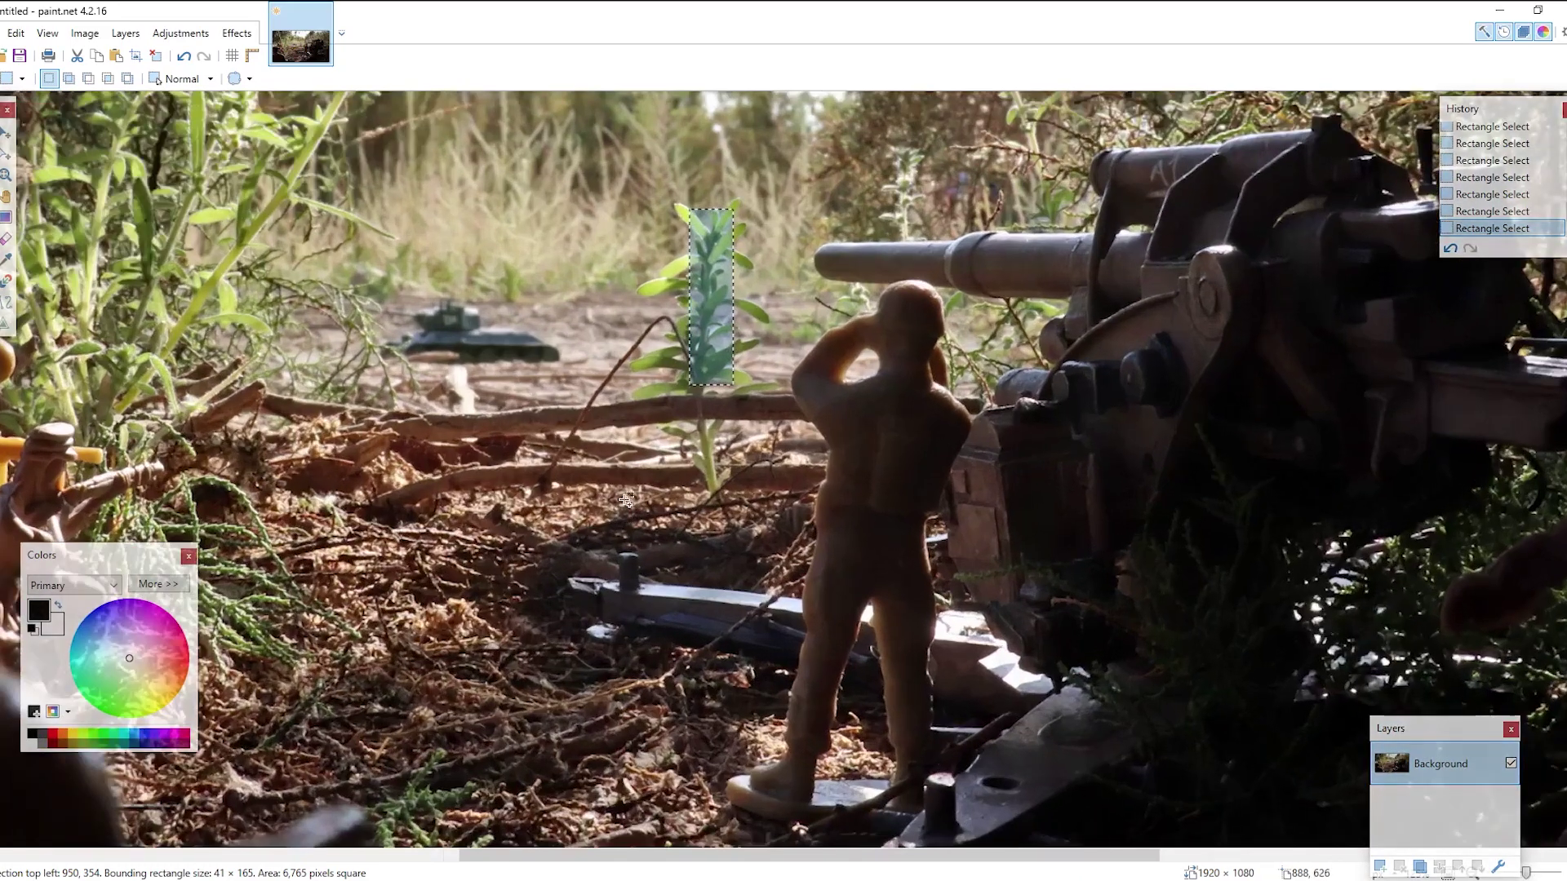
scroll(625, 499, down, 2)
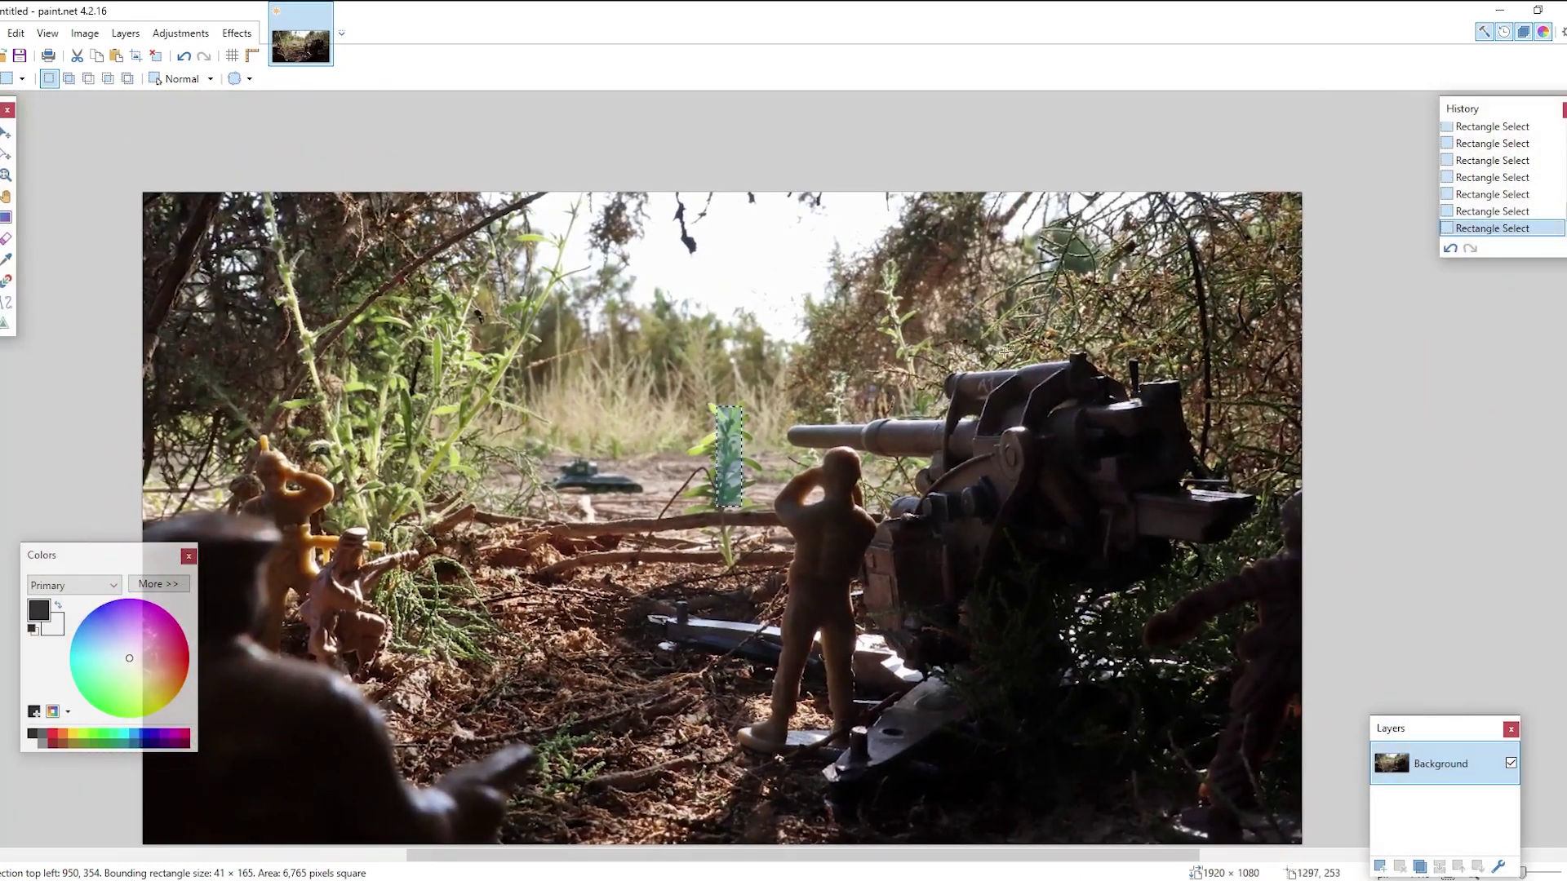
scroll(498, 449, down, 2)
click(734, 476)
scroll(789, 527, down, 1)
scroll(849, 581, up, 2)
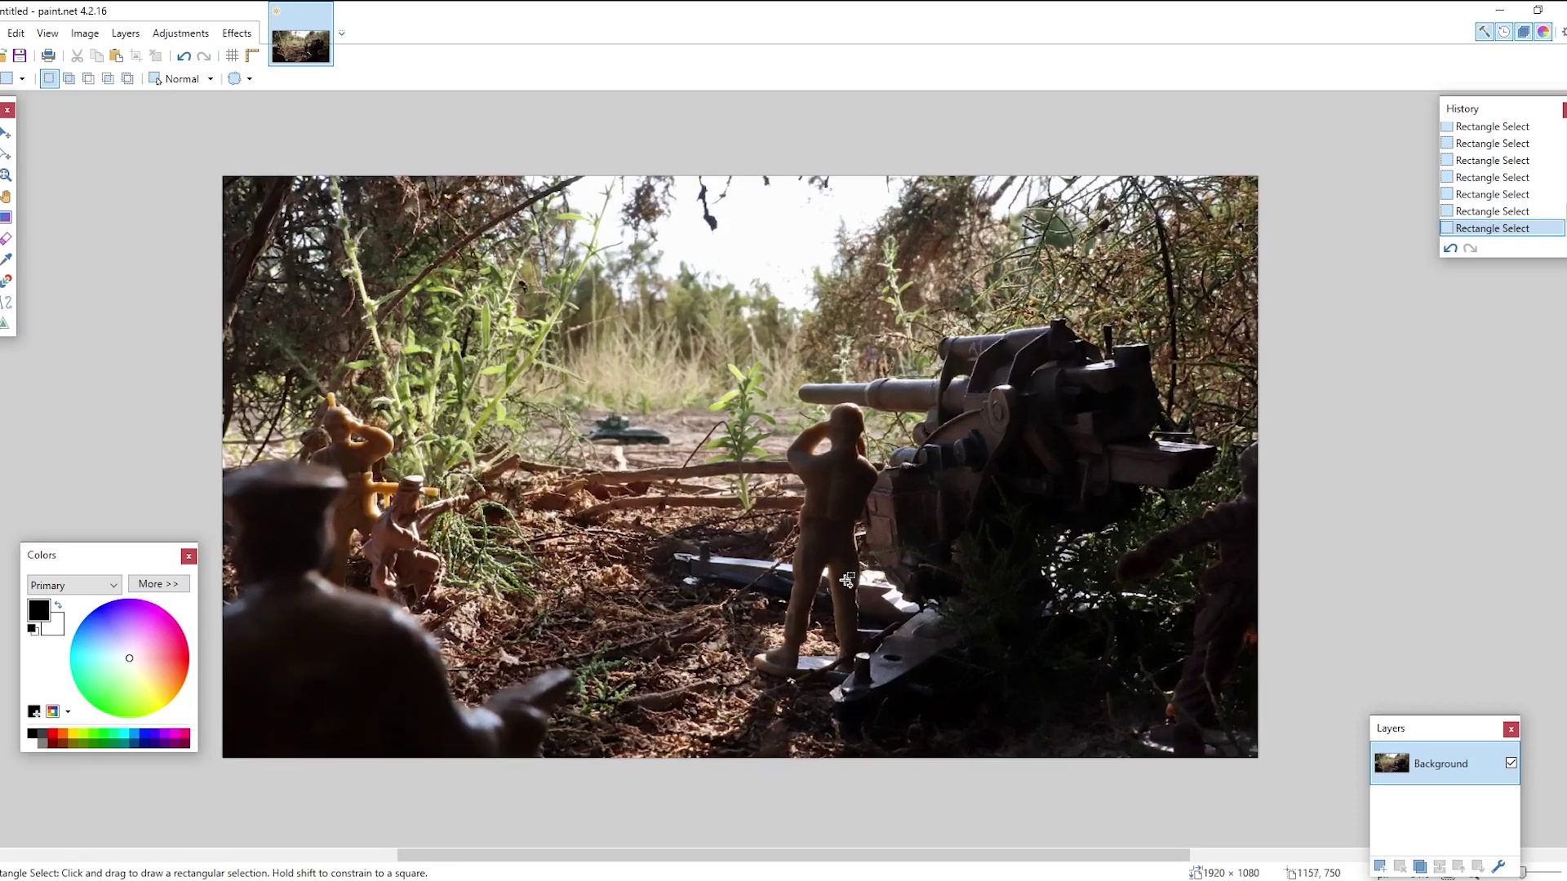
Step: Examine the cannon and the dark foliage around it by outlining them with temporary rectangular selections
drag(651, 491, 718, 459)
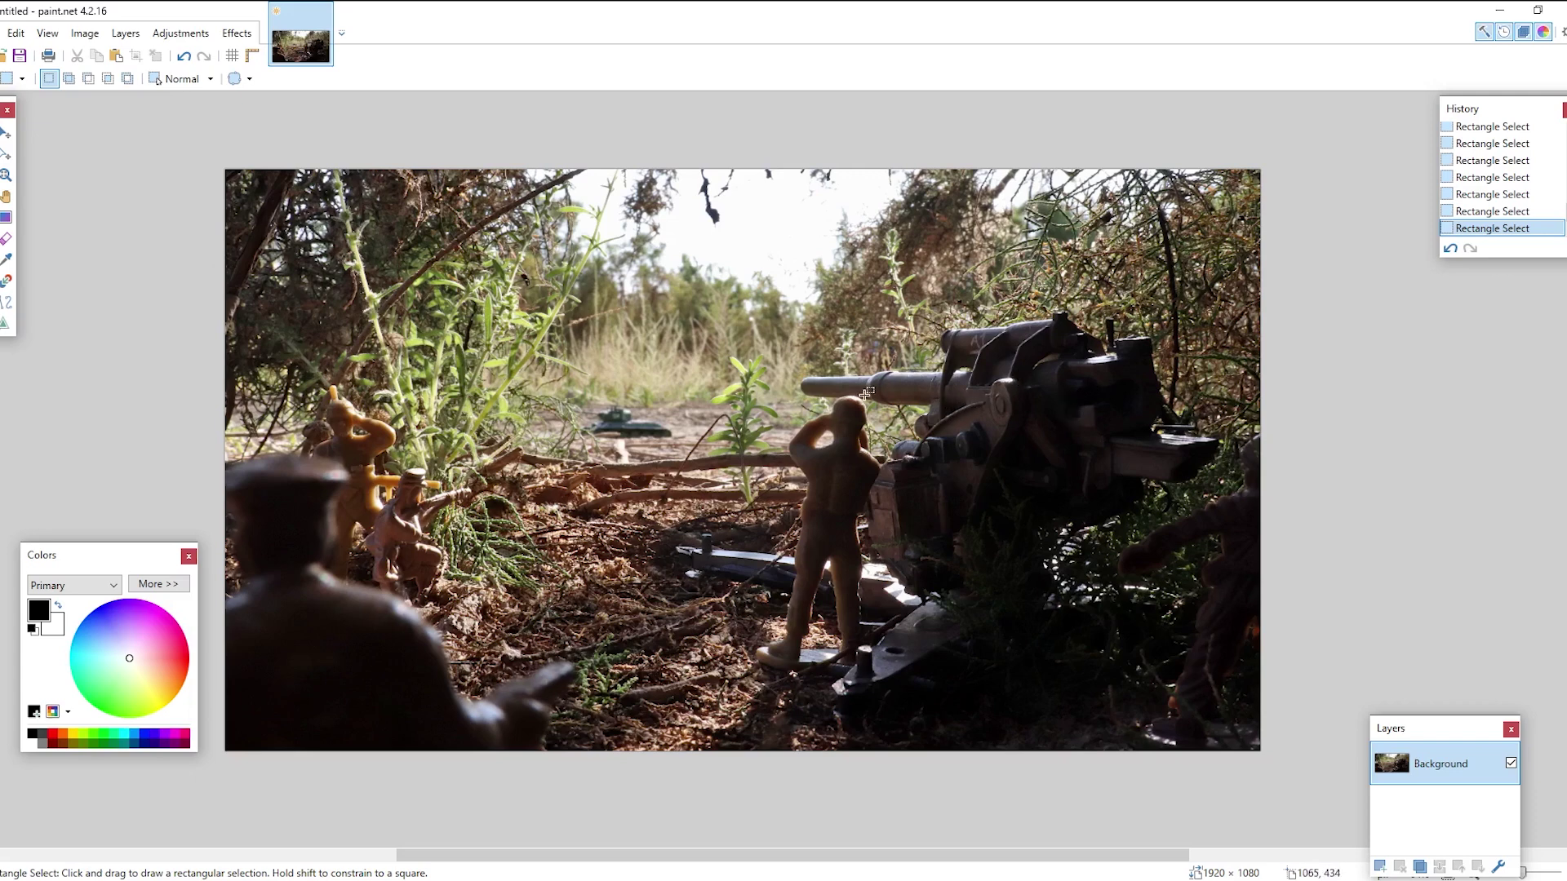
drag(787, 303, 876, 320)
drag(760, 281, 1228, 541)
click(1173, 420)
drag(788, 294, 1261, 594)
drag(1088, 495, 1263, 597)
click(1056, 455)
drag(1056, 454, 1015, 430)
drag(727, 272, 1218, 572)
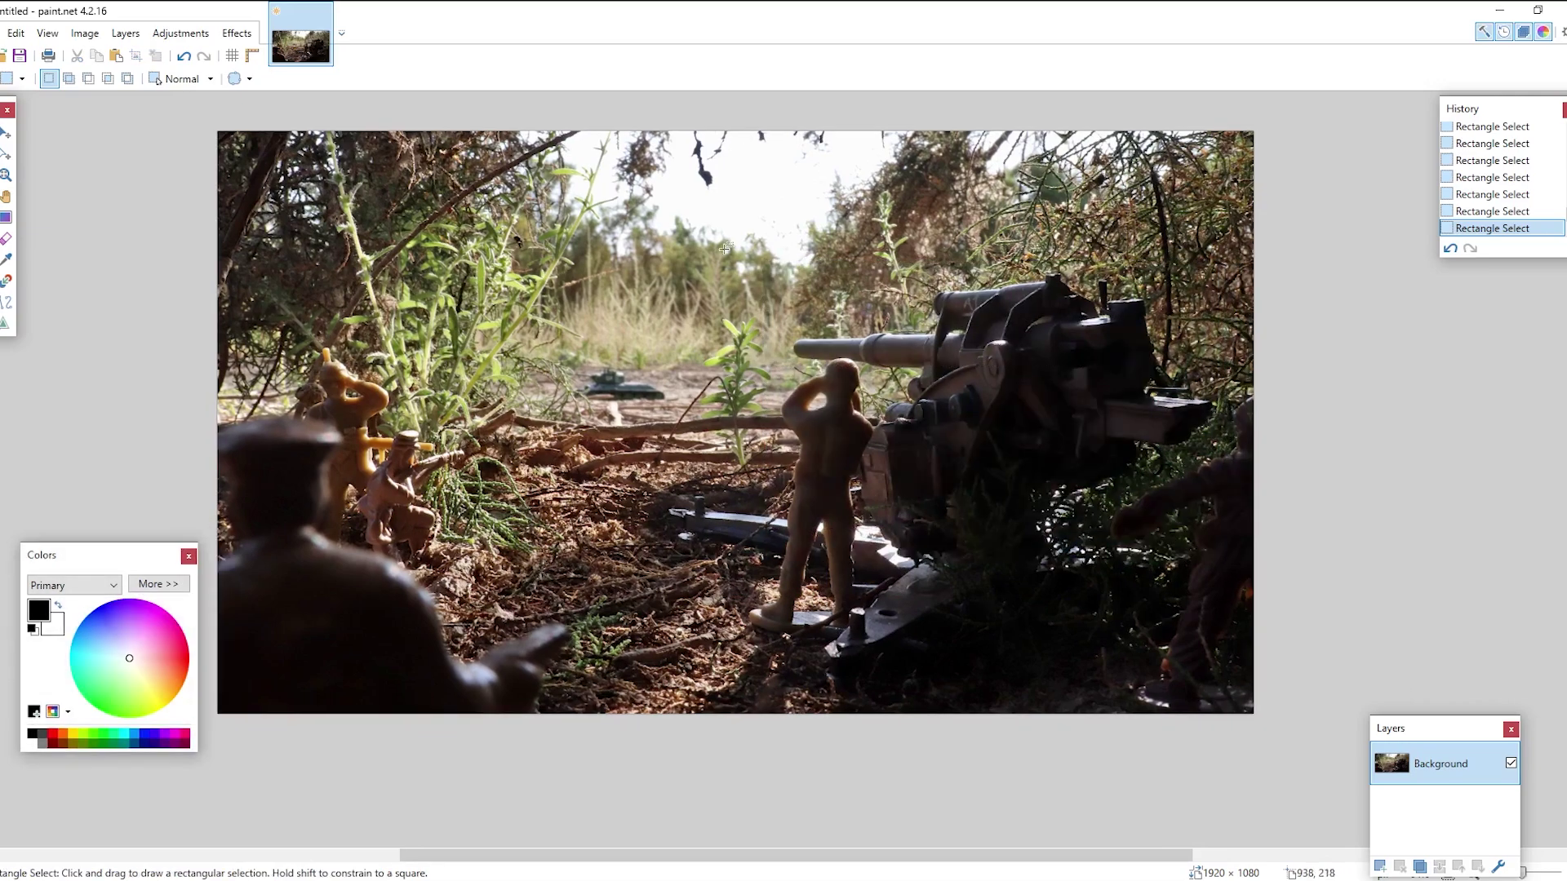
drag(737, 258, 1252, 575)
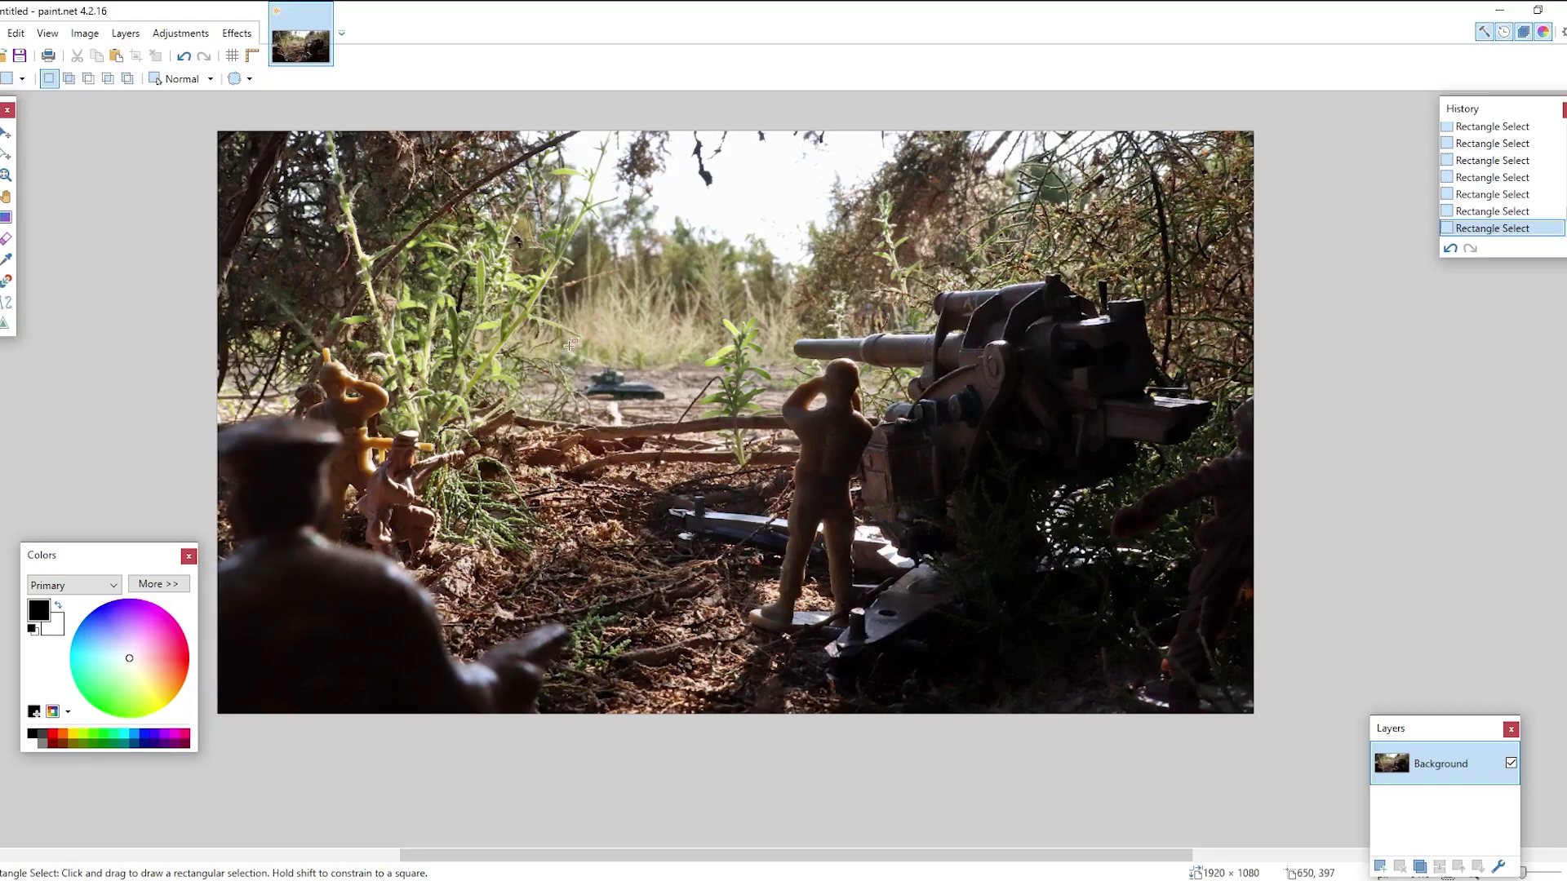
Step: Inspect the tank and the ground beside it up close, and compare them with the whole composition
drag(568, 352, 653, 392)
click(667, 397)
scroll(622, 372, up, 1)
scroll(622, 373, up, 1)
drag(862, 326, 867, 404)
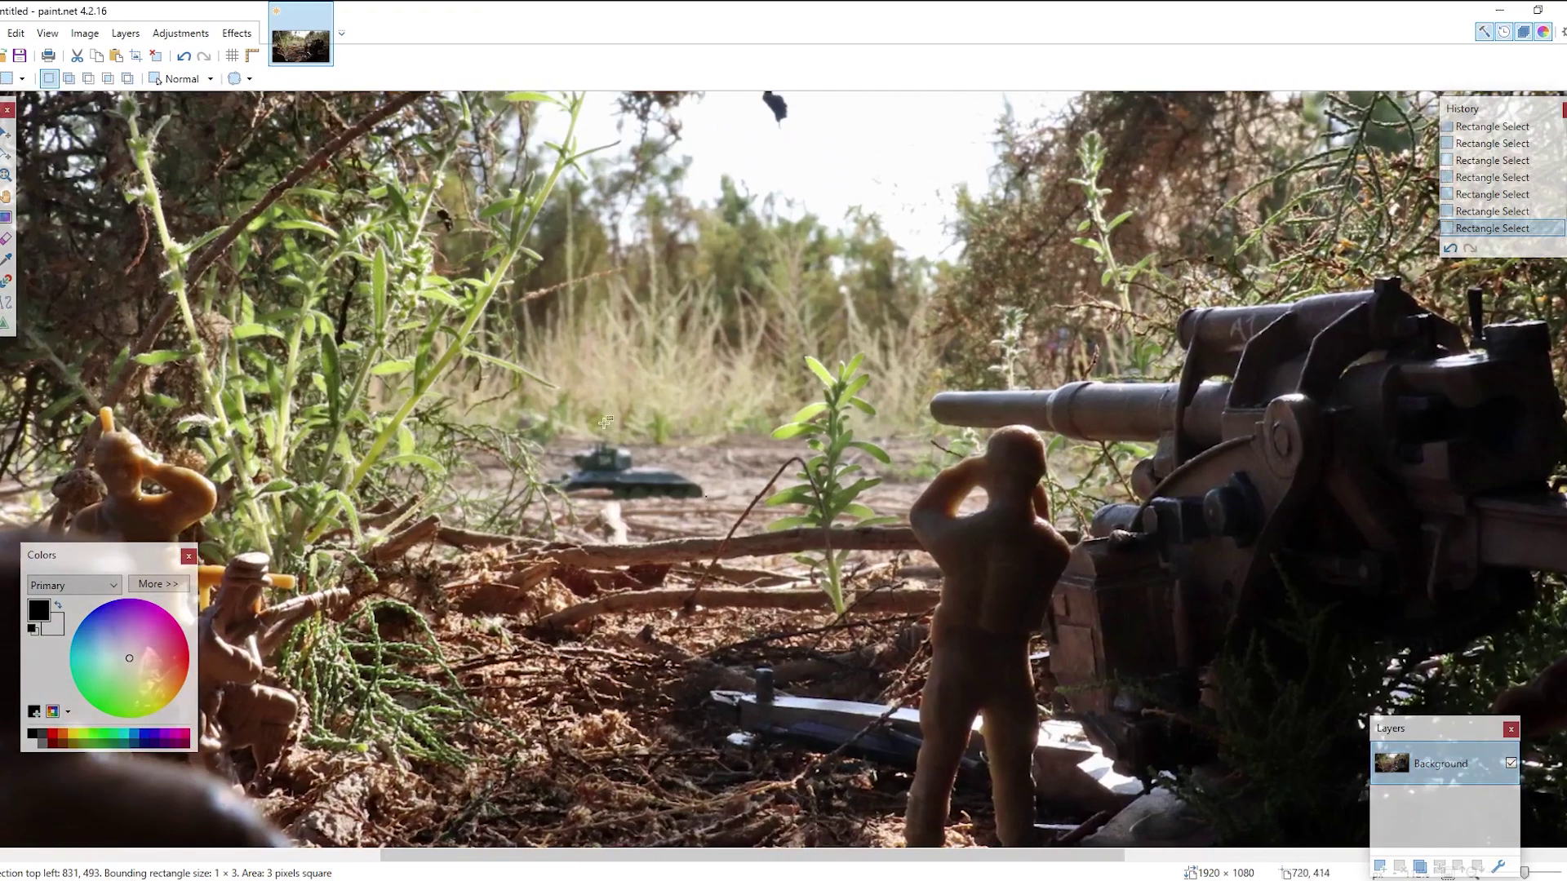
click(565, 430)
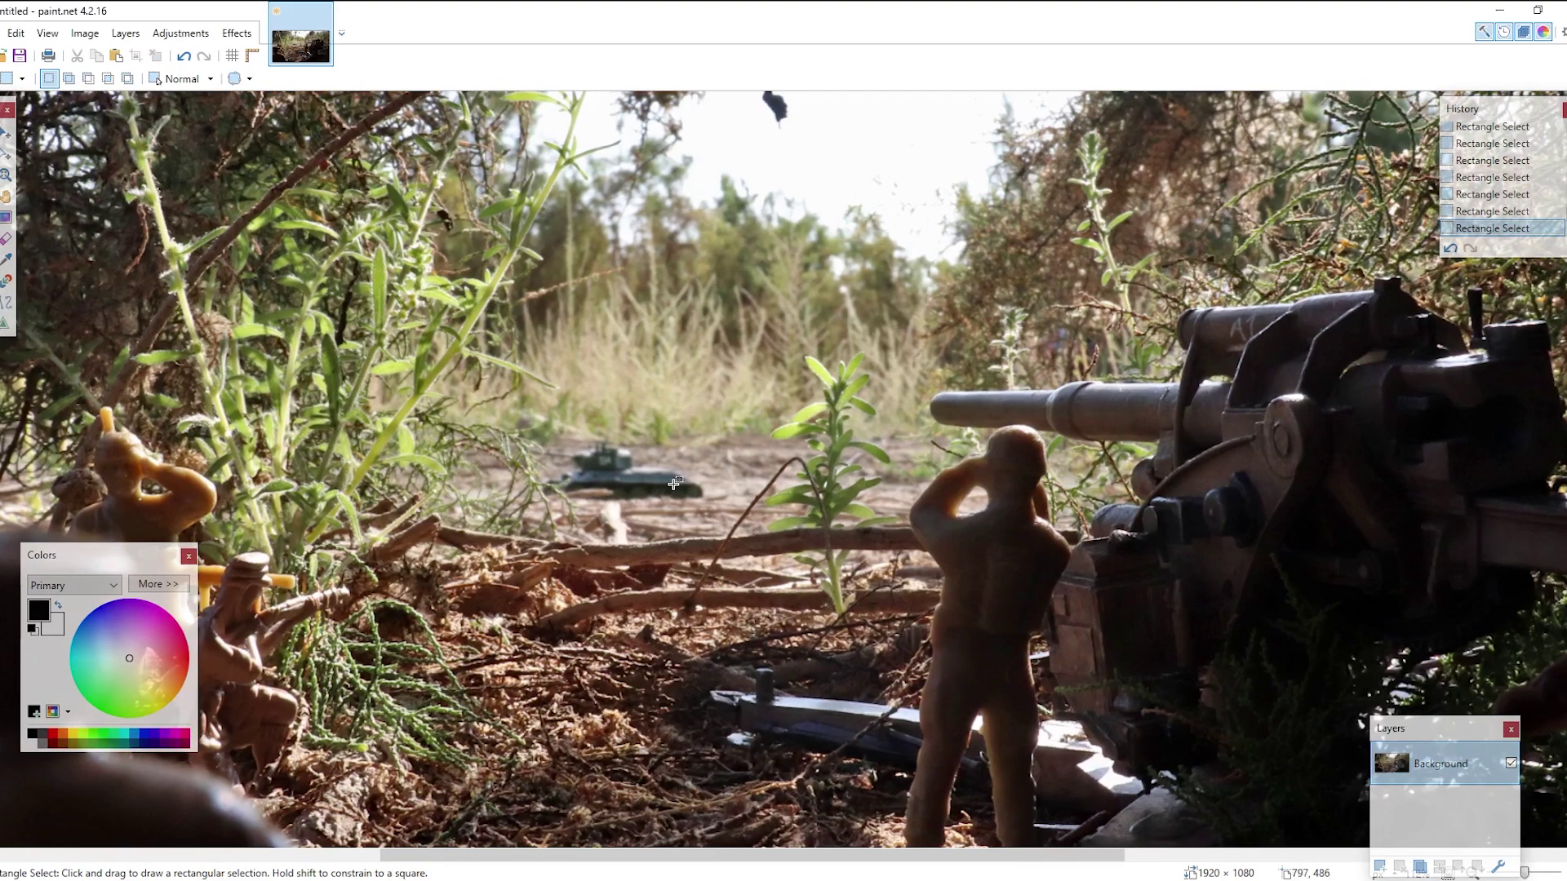
drag(750, 468, 733, 493)
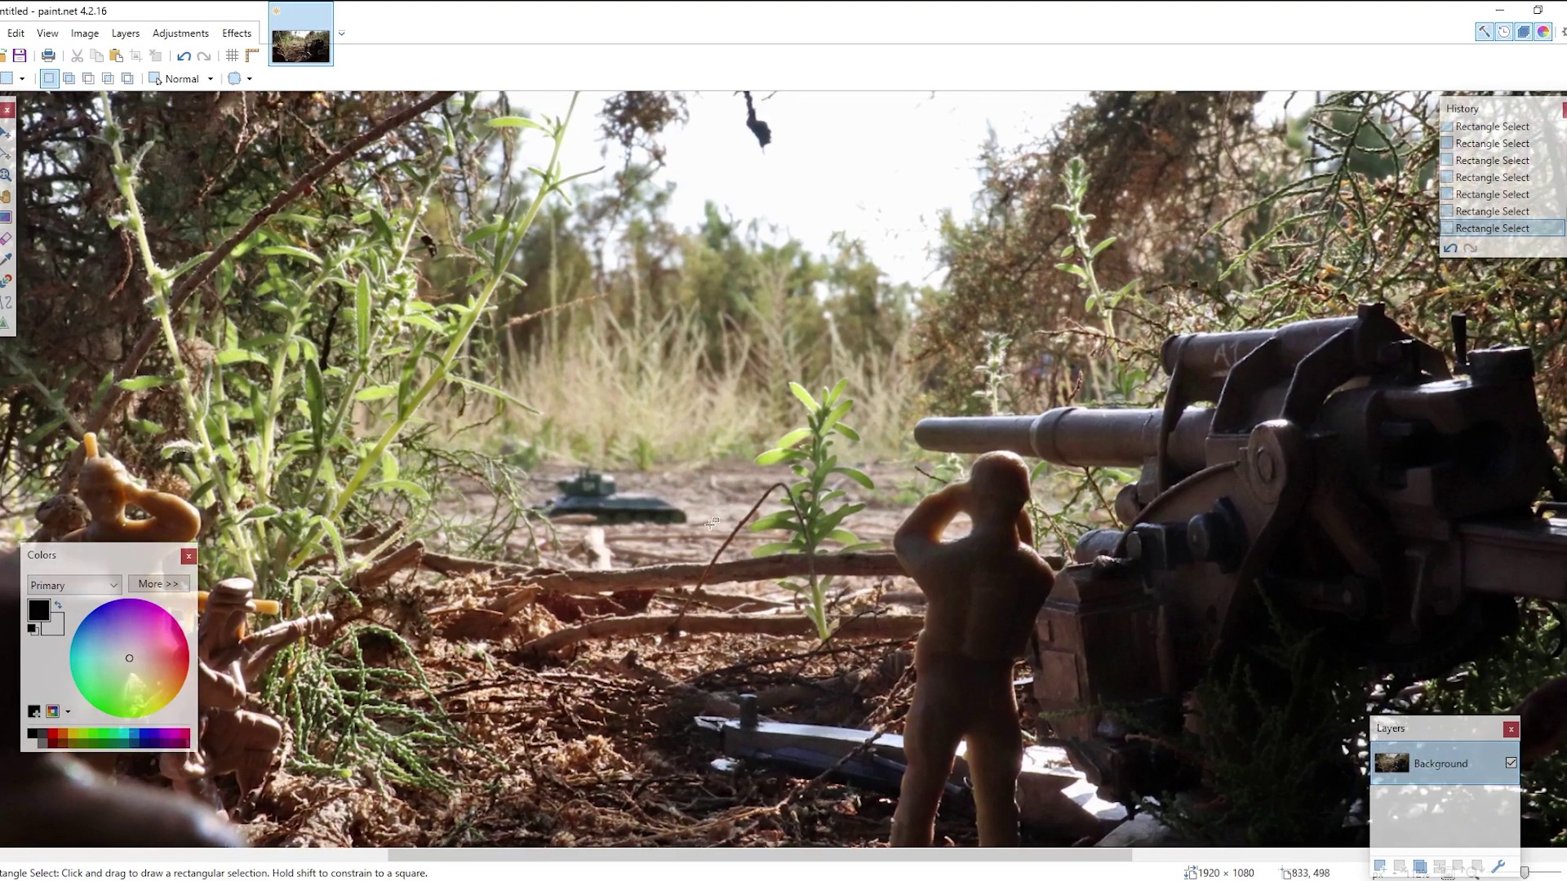
scroll(774, 486, down, 1)
scroll(849, 442, down, 4)
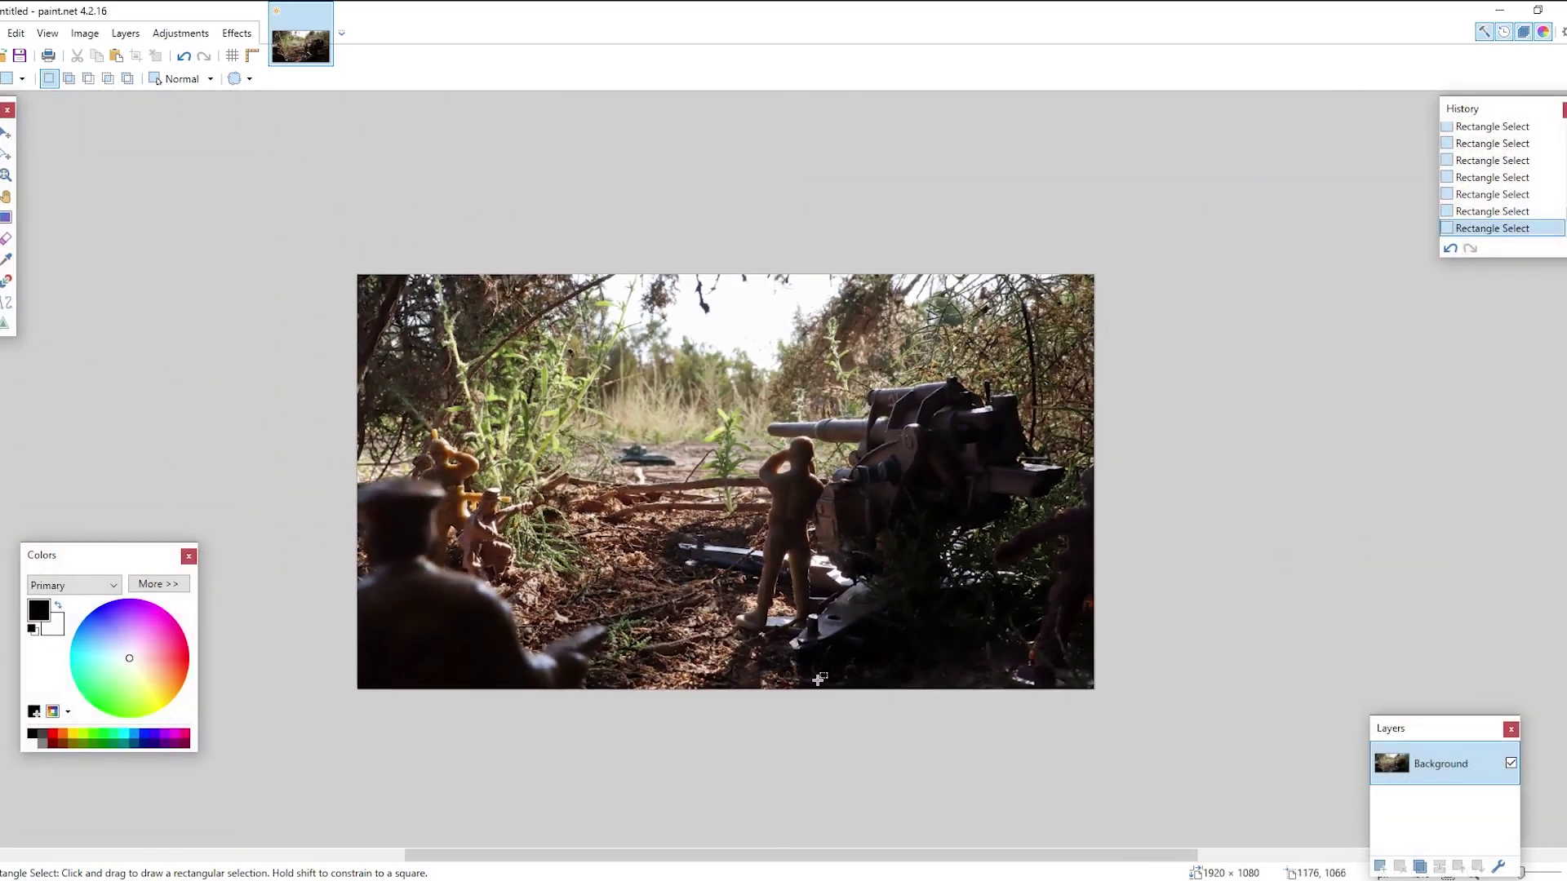
scroll(830, 625, up, 4)
scroll(724, 605, down, 2)
drag(725, 539, 785, 533)
scroll(857, 489, down, 2)
scroll(865, 494, up, 3)
scroll(866, 498, down, 1)
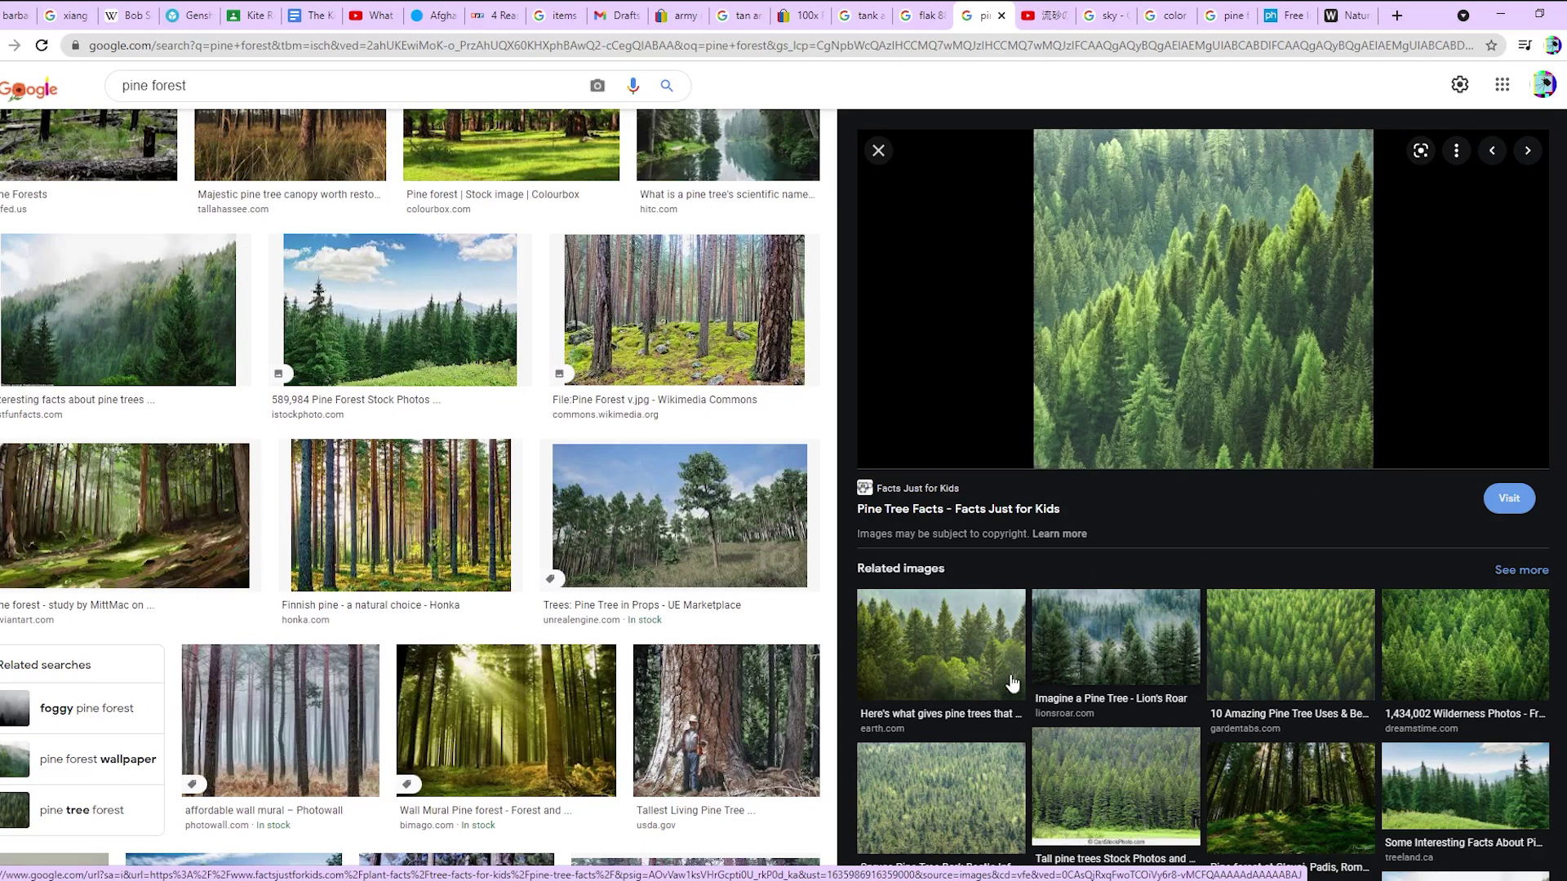
Step: In the browser's pine forest image results, preview the related Lion's Roar pine tree photo
scroll(1269, 360, down, 1)
scroll(1220, 536, up, 1)
click(1143, 657)
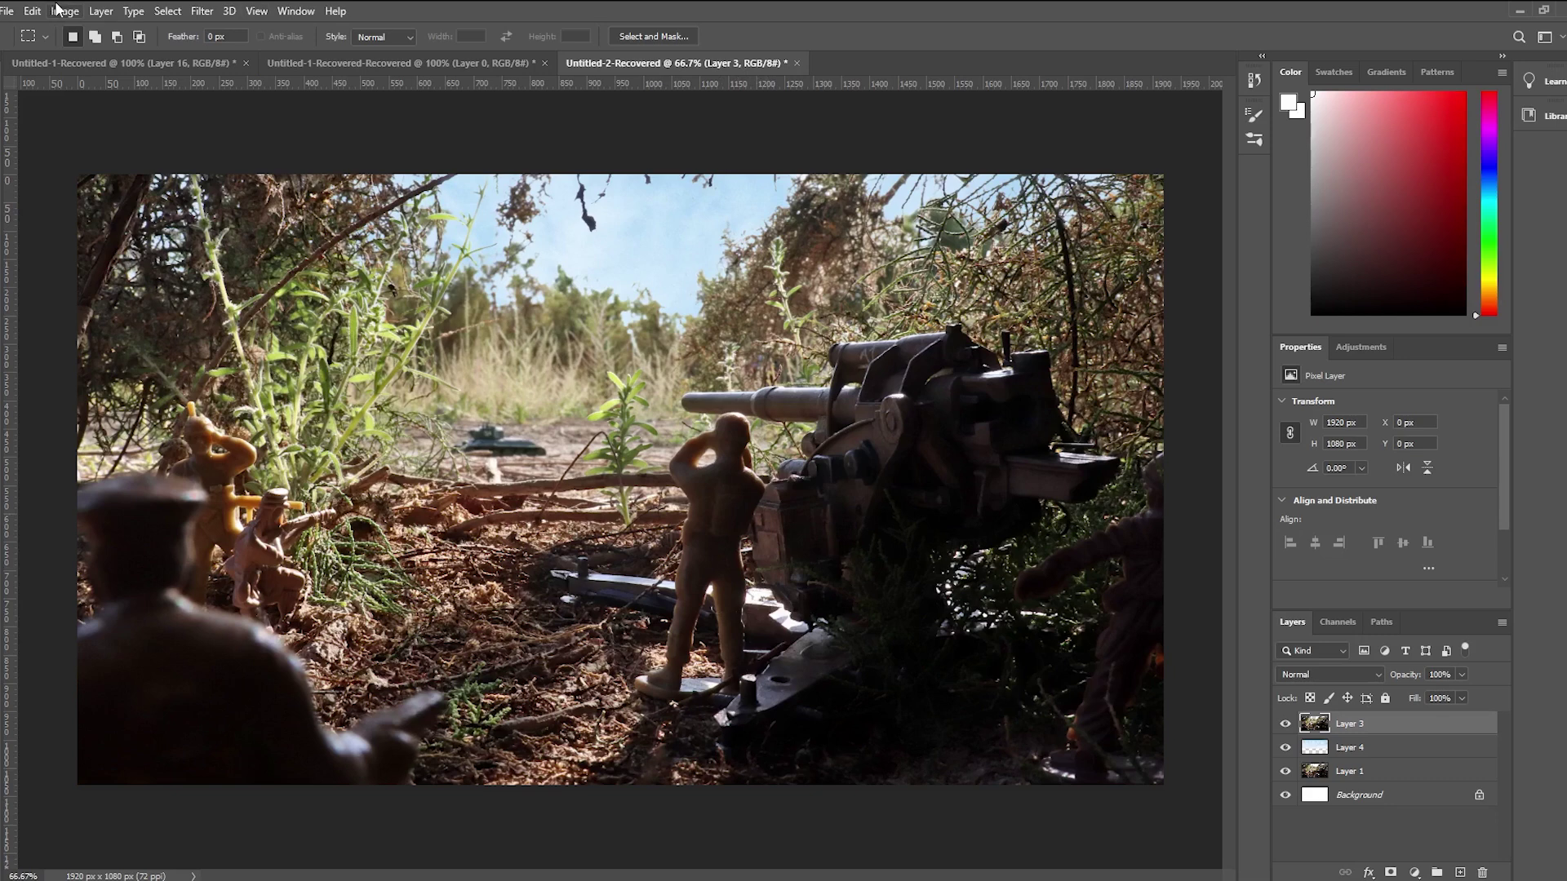
Step: In Photoshop, apply Color Balance to Layer 3 with highlight levels of -5, -1 and -16, previewing the image at reduced size
click(65, 10)
mouse_move(122, 55)
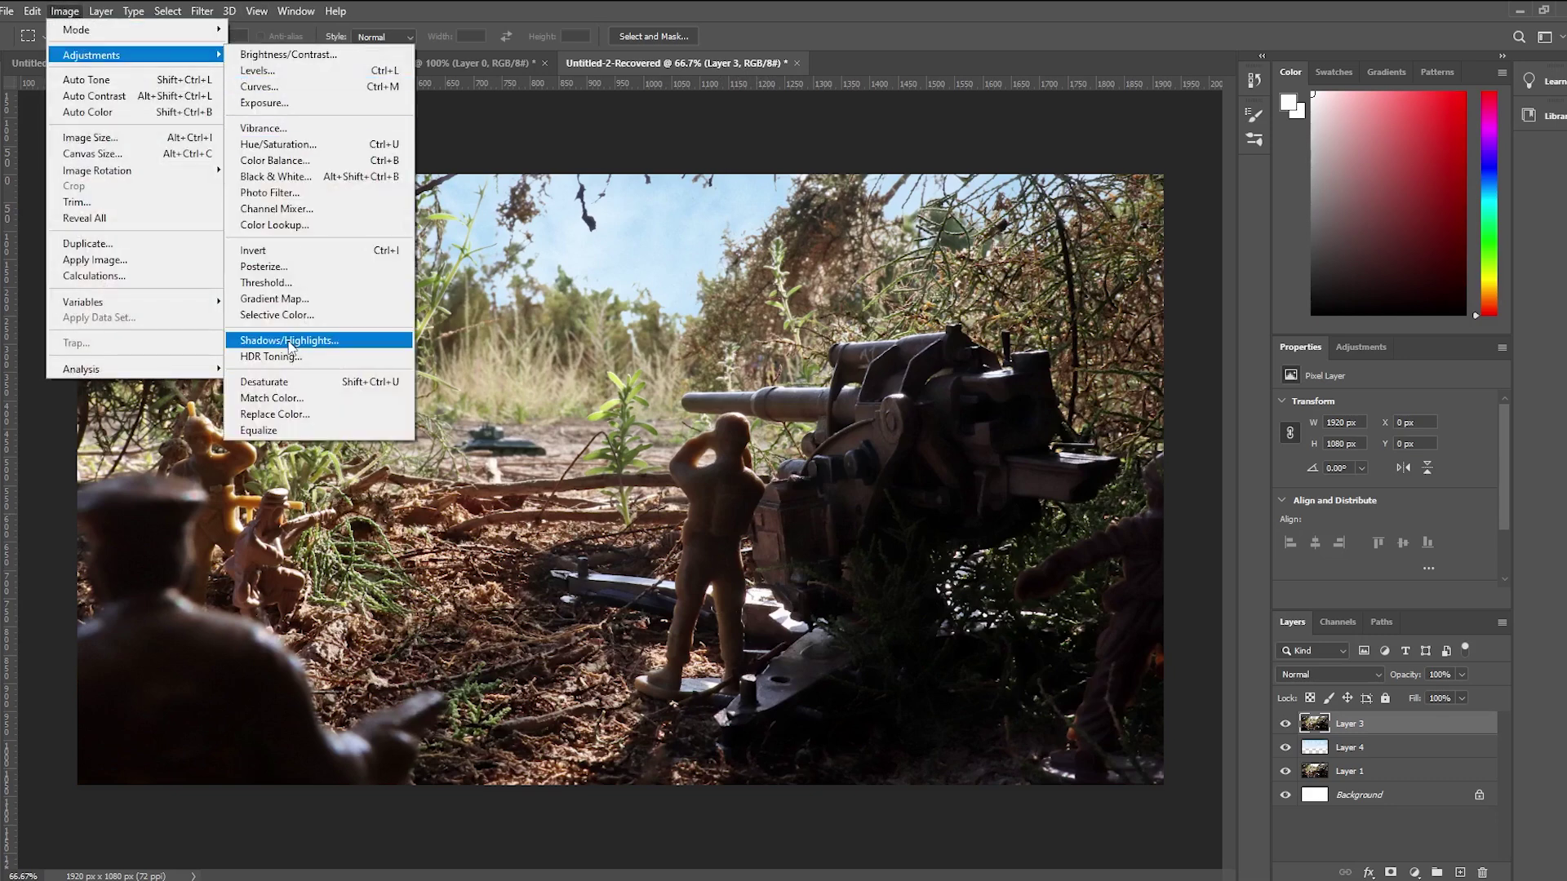
click(275, 161)
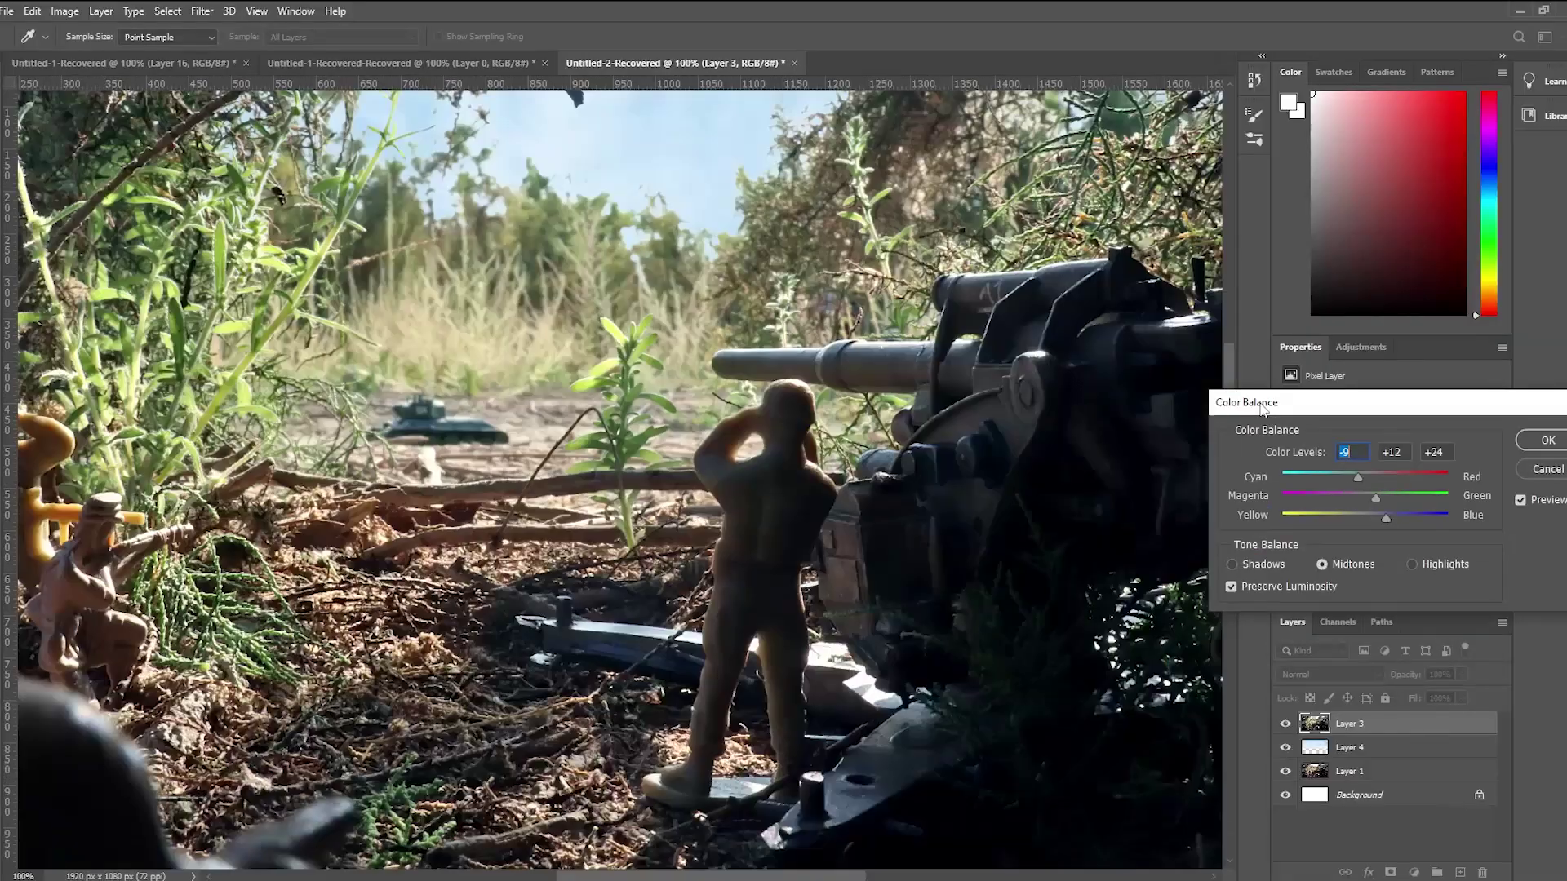
key(ctrl+minus)
key(ctrl+minus)
key(ctrl+minus)
key(ctrl+minus)
key(ctrl+minus)
key(ctrl+minus)
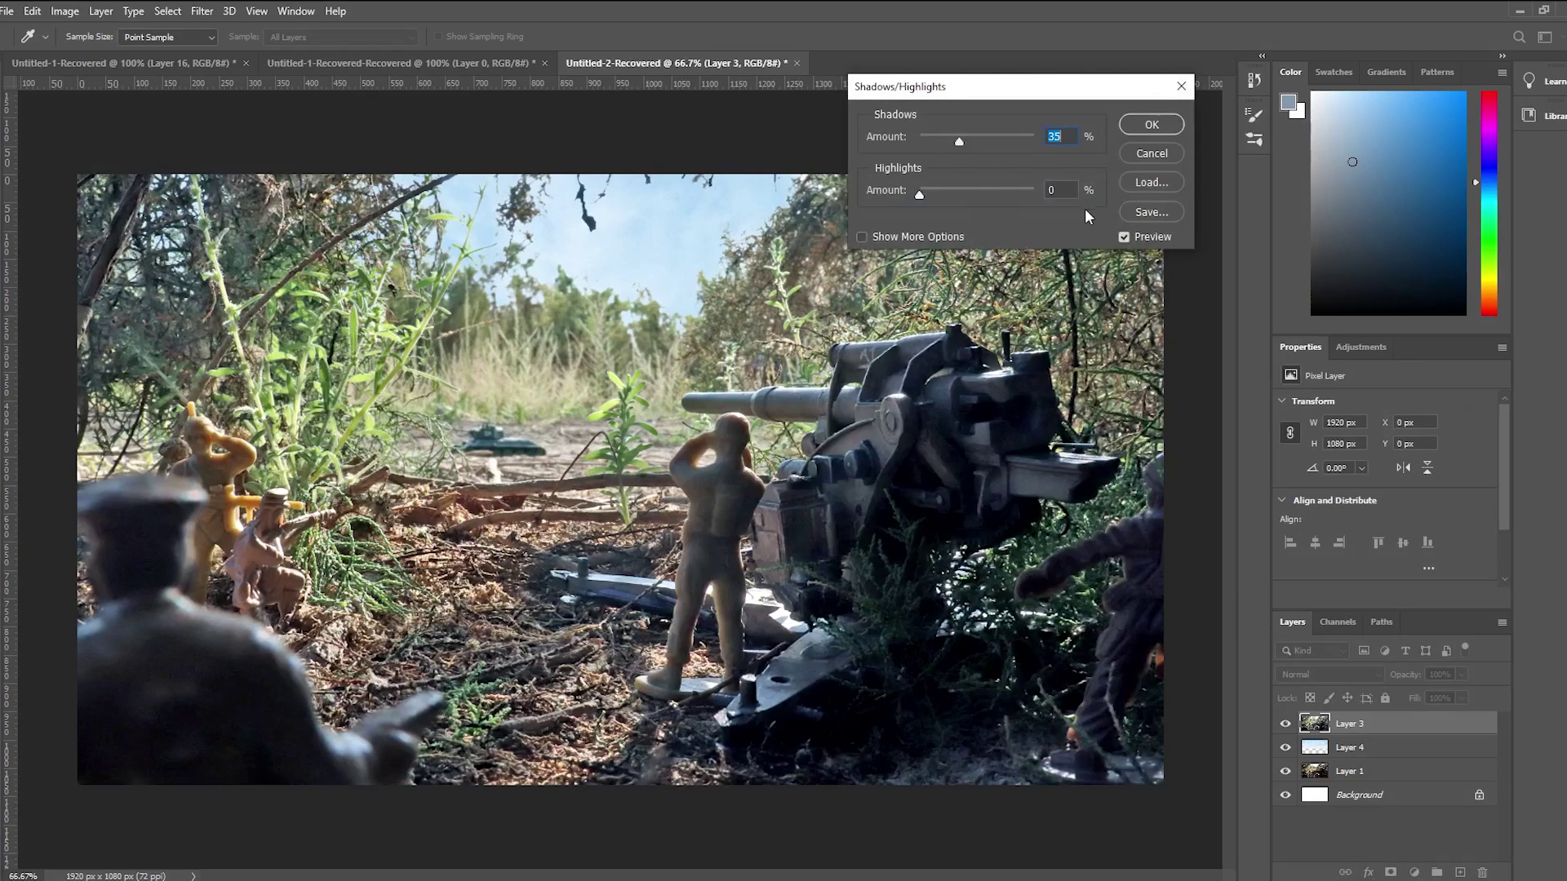
key(ctrl+minus)
key(ctrl+minus)
key(ctrl+minus)
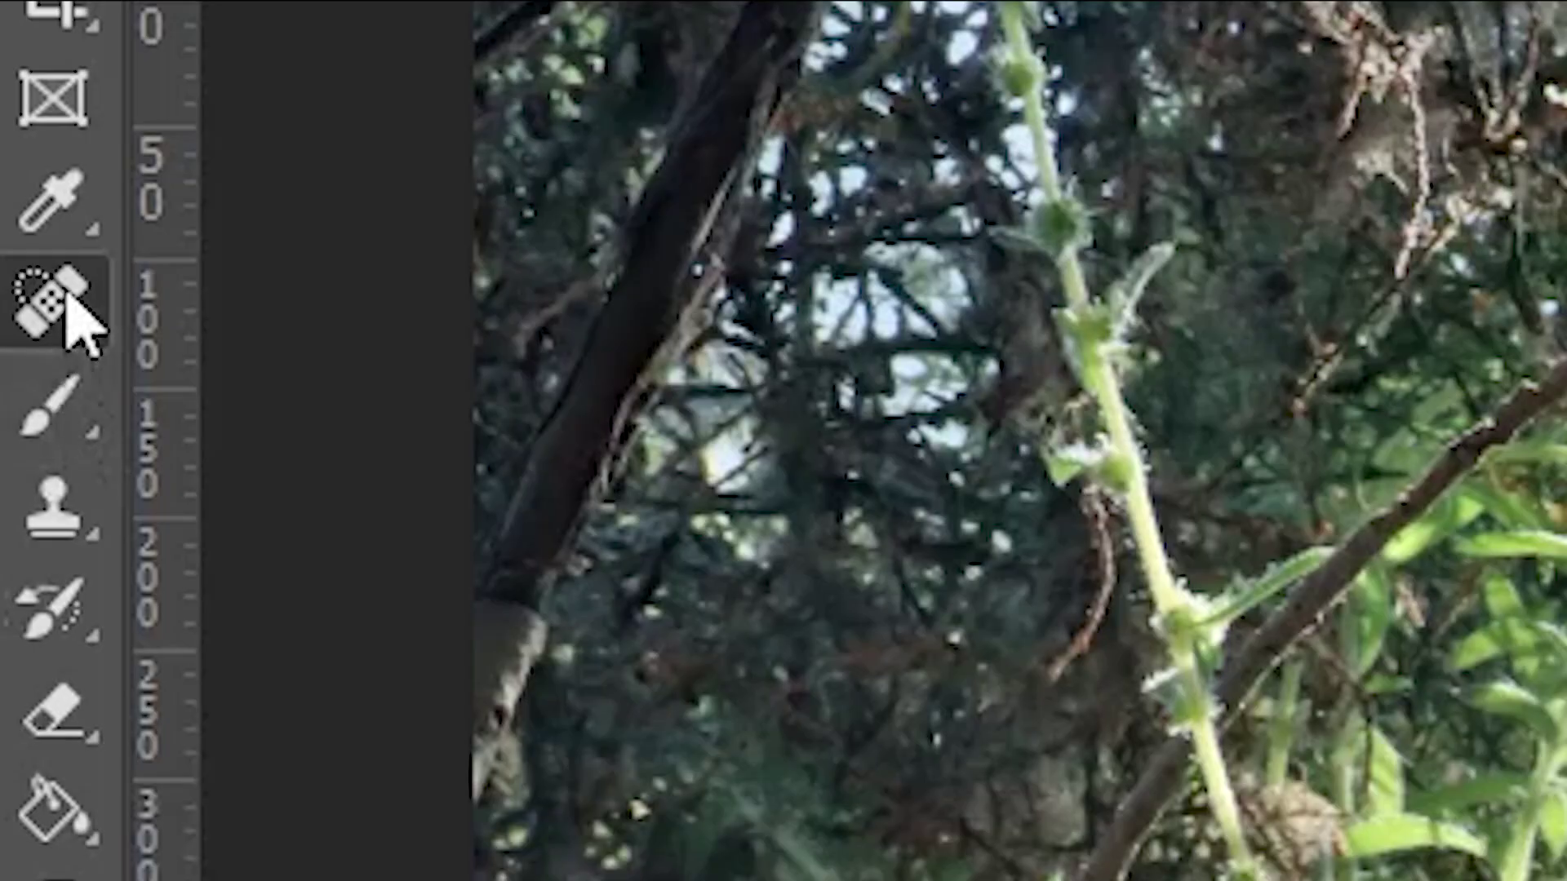
Step: Paint out the leafy plant between the tank and the cannon barrel with the Spot Healing Brush
right_click(67, 295)
click(315, 297)
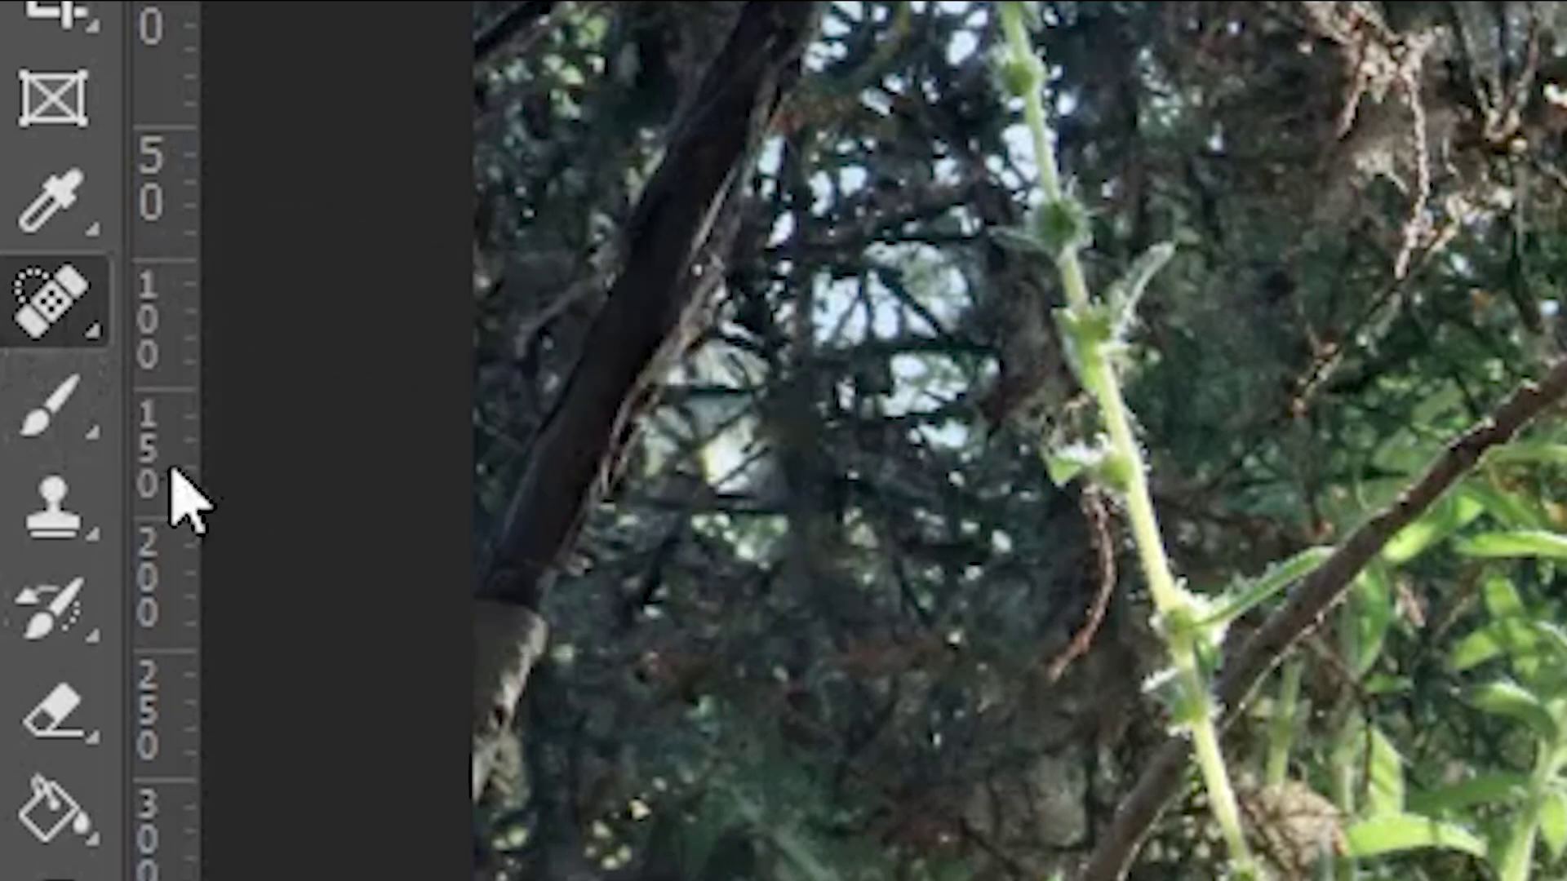
right_click(33, 301)
click(314, 314)
mouse_move(820, 208)
mouse_down()
mouse_move(846, 241)
mouse_move(818, 375)
mouse_move(717, 326)
mouse_move(889, 404)
mouse_up()
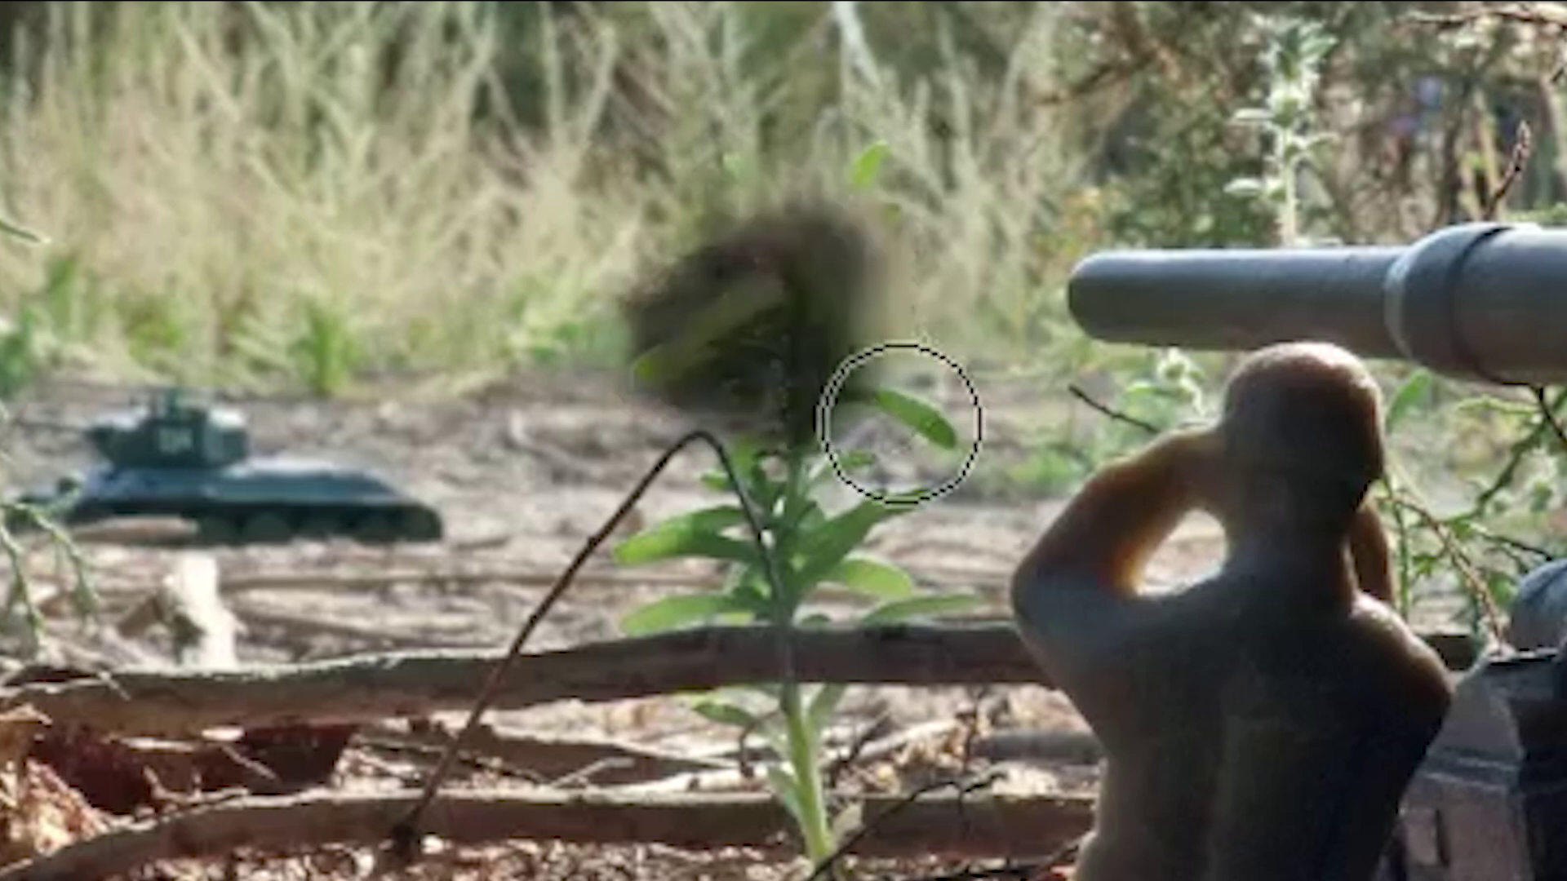
drag(779, 461, 902, 423)
mouse_move(874, 493)
mouse_down()
mouse_move(909, 447)
mouse_move(790, 584)
mouse_move(927, 419)
mouse_move(772, 596)
mouse_move(643, 642)
mouse_move(846, 491)
mouse_move(594, 551)
mouse_up()
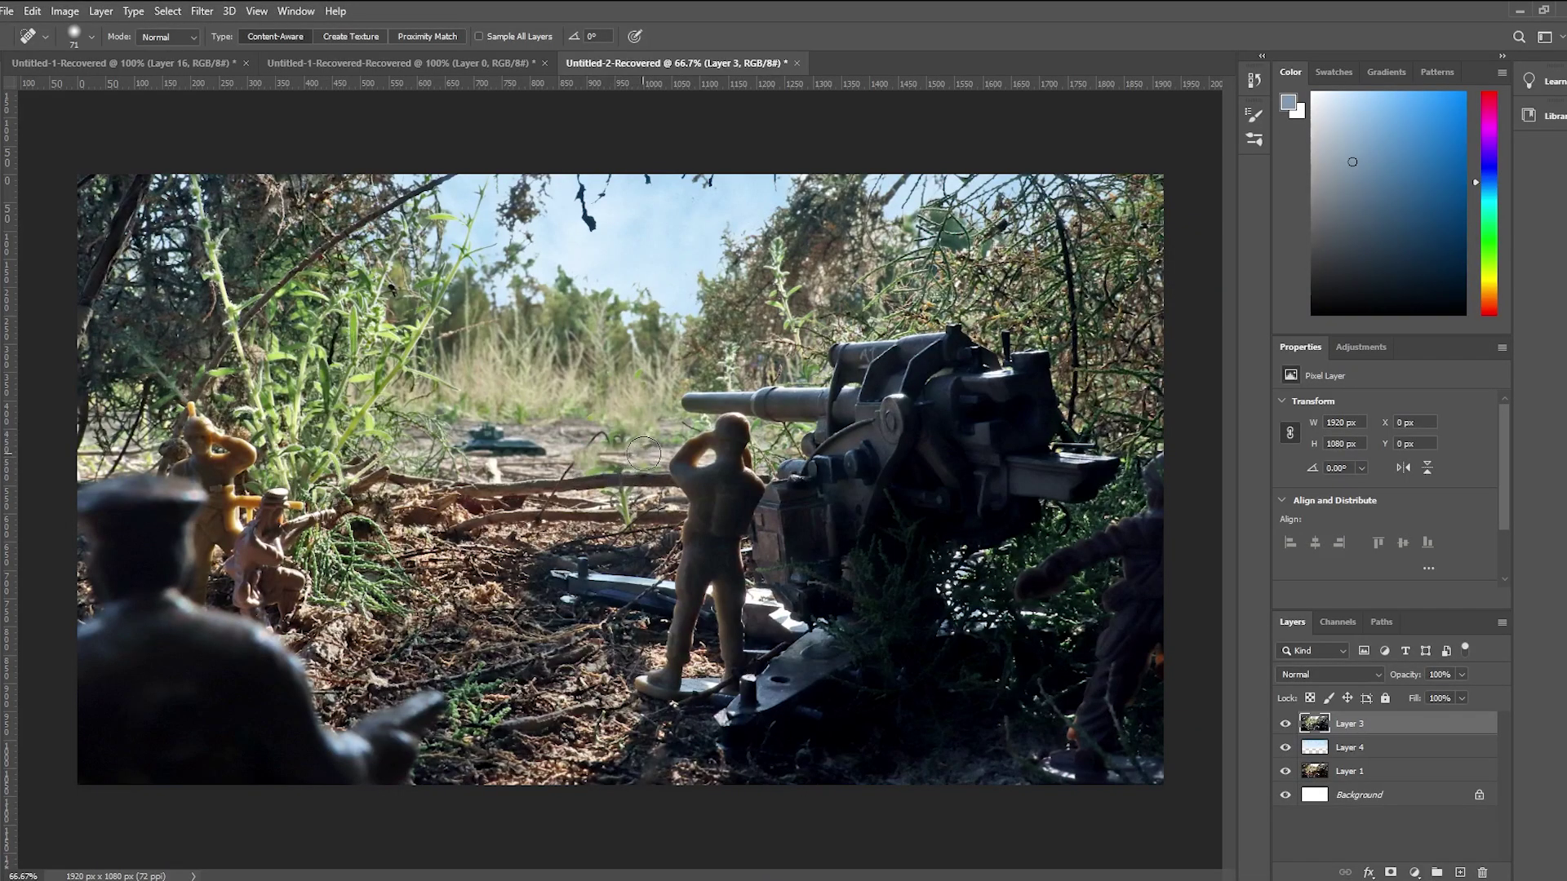
mouse_move(644, 453)
mouse_down()
mouse_move(550, 447)
mouse_move(592, 472)
mouse_move(628, 457)
mouse_up()
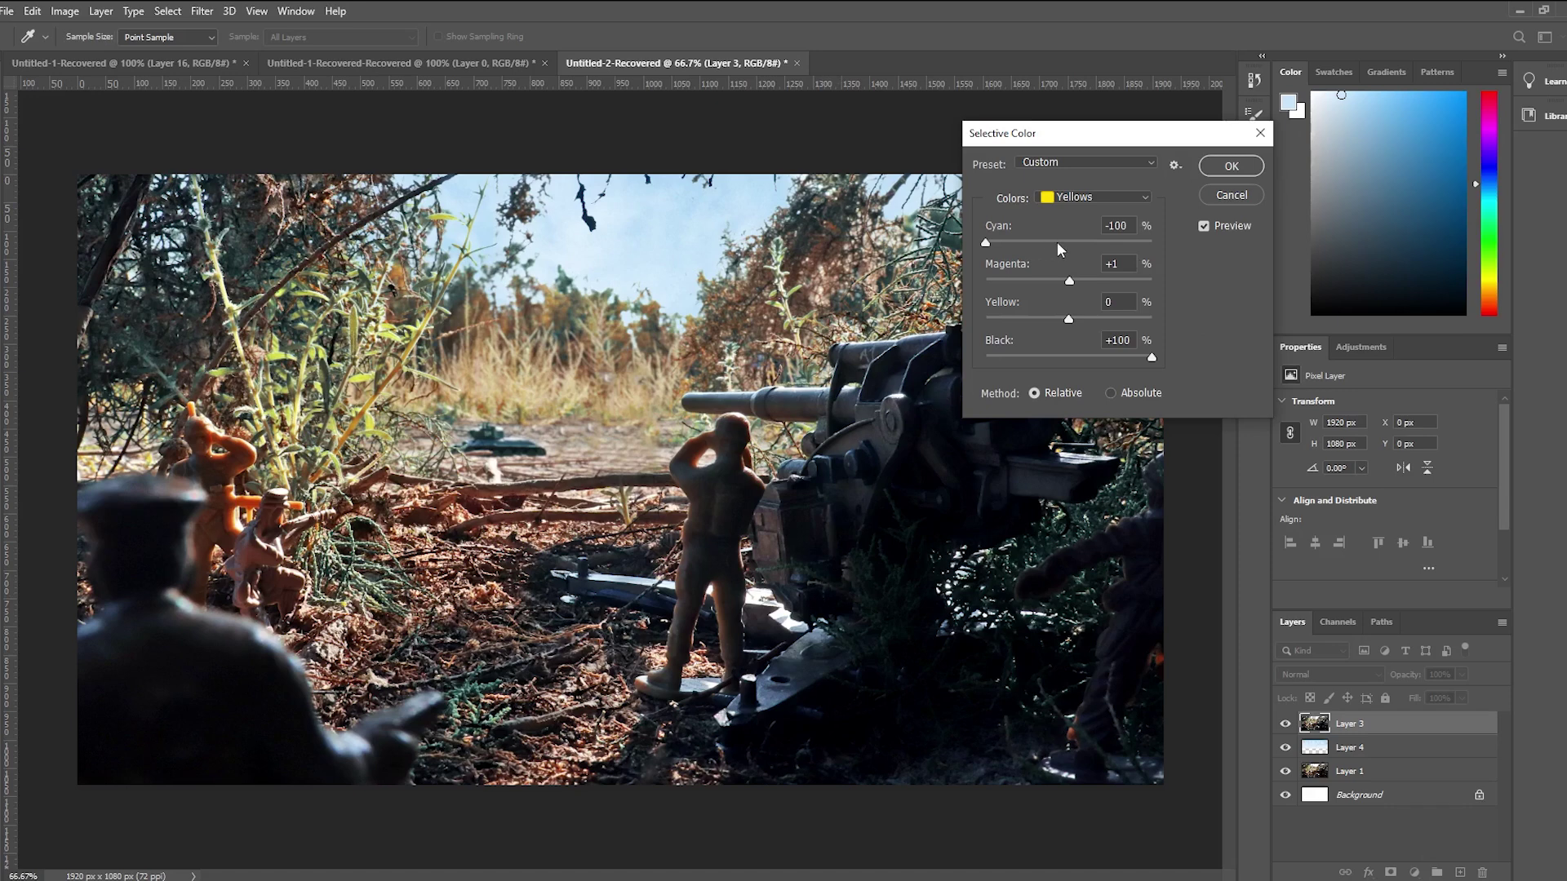
Step: Compare Selective Color's Yellows with cyan at +100% and at -100%, leaving cyan at -100%
drag(1057, 242, 1177, 241)
drag(1085, 140, 1261, 146)
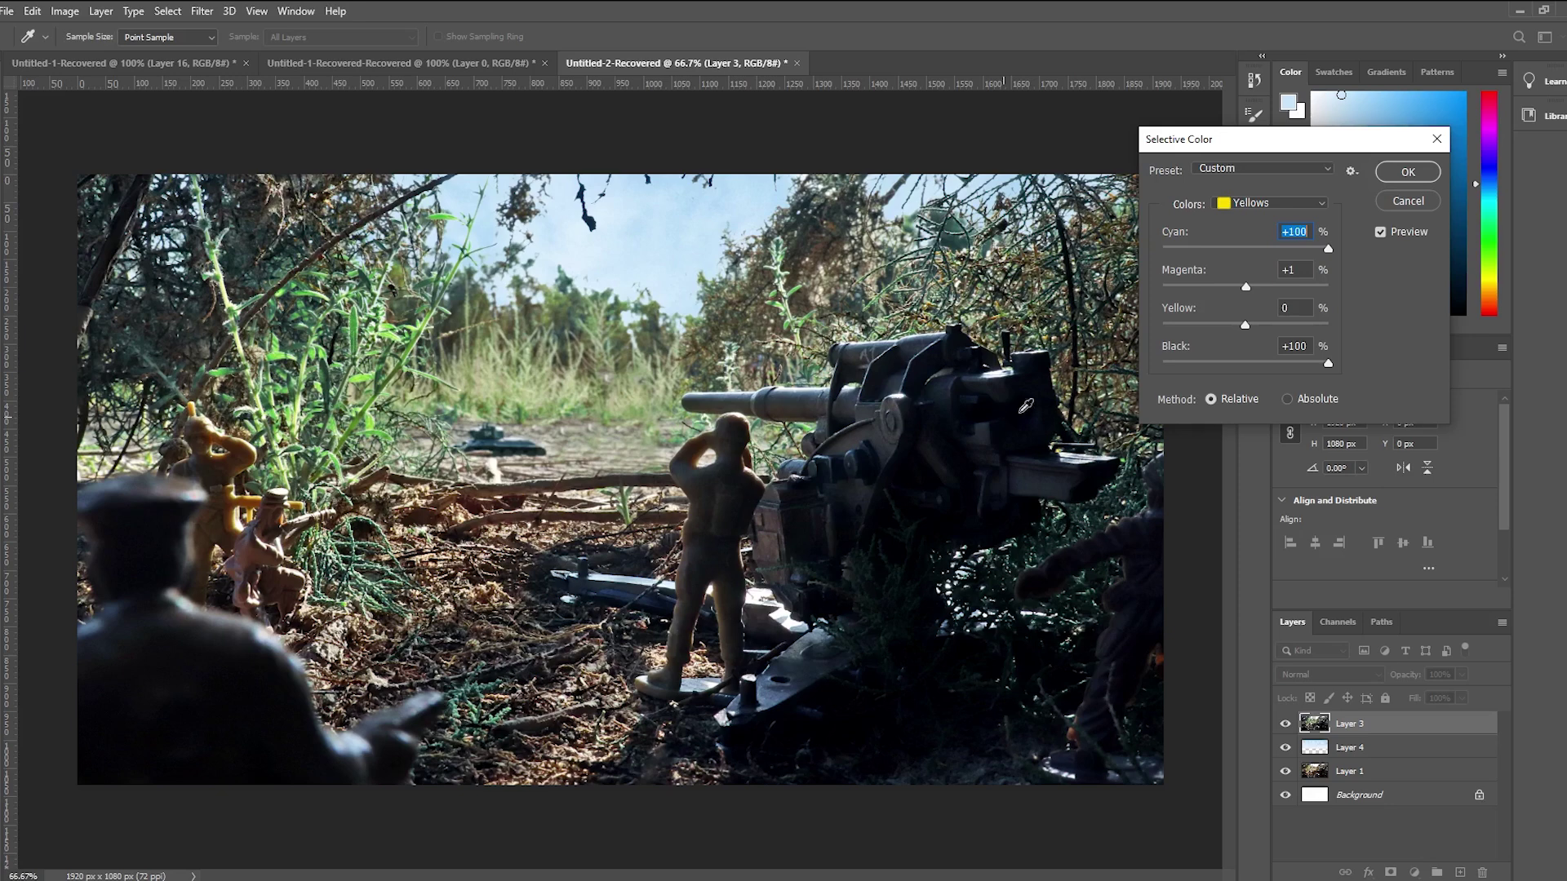
drag(1292, 255, 1133, 243)
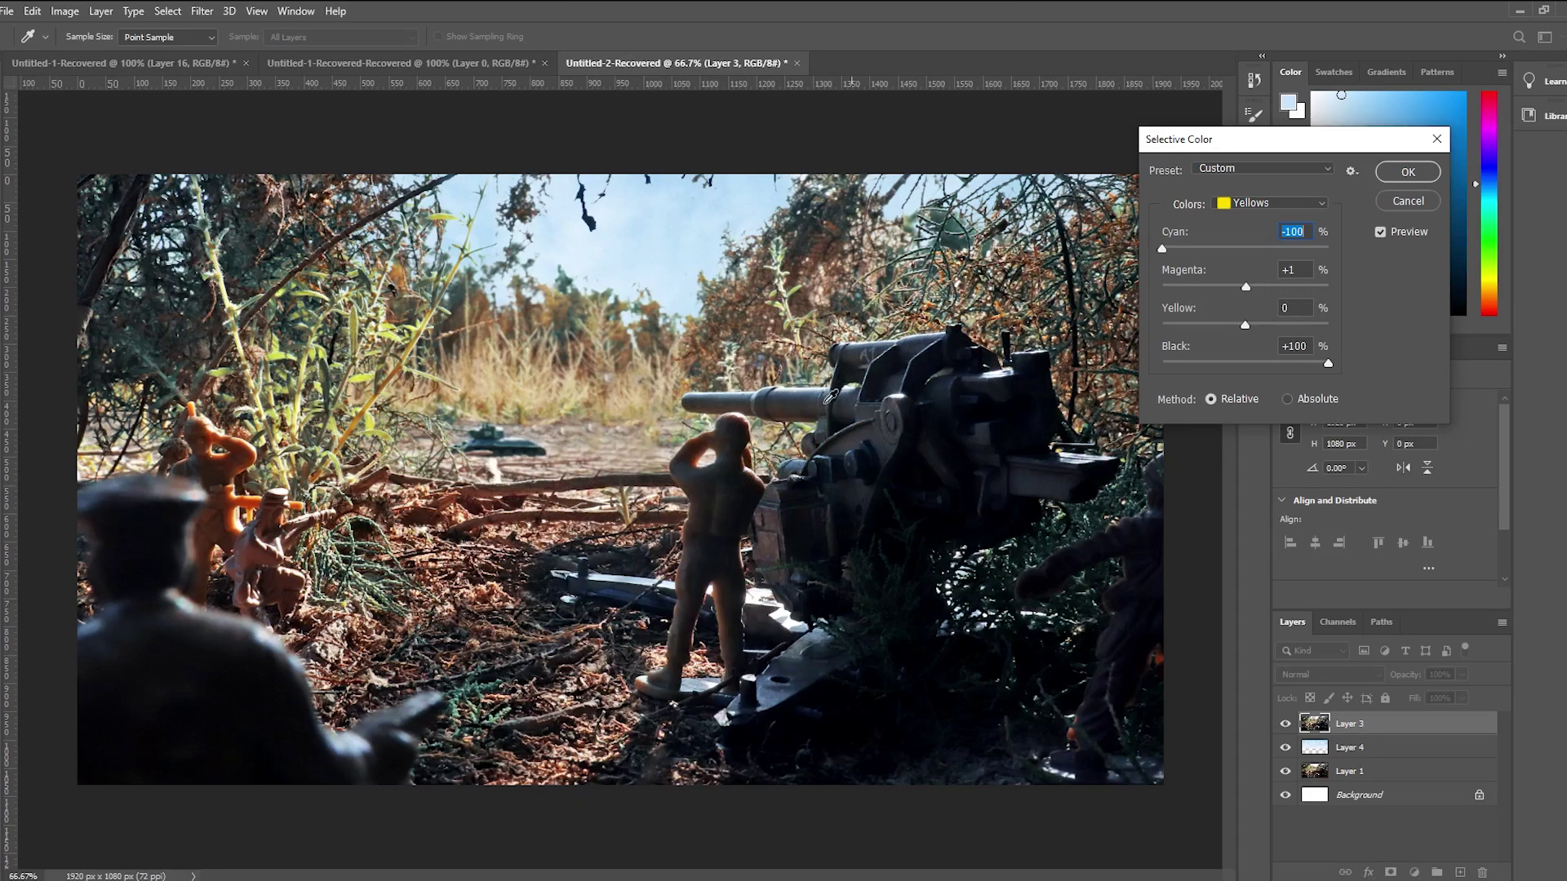
click(923, 439)
click(915, 444)
click(564, 387)
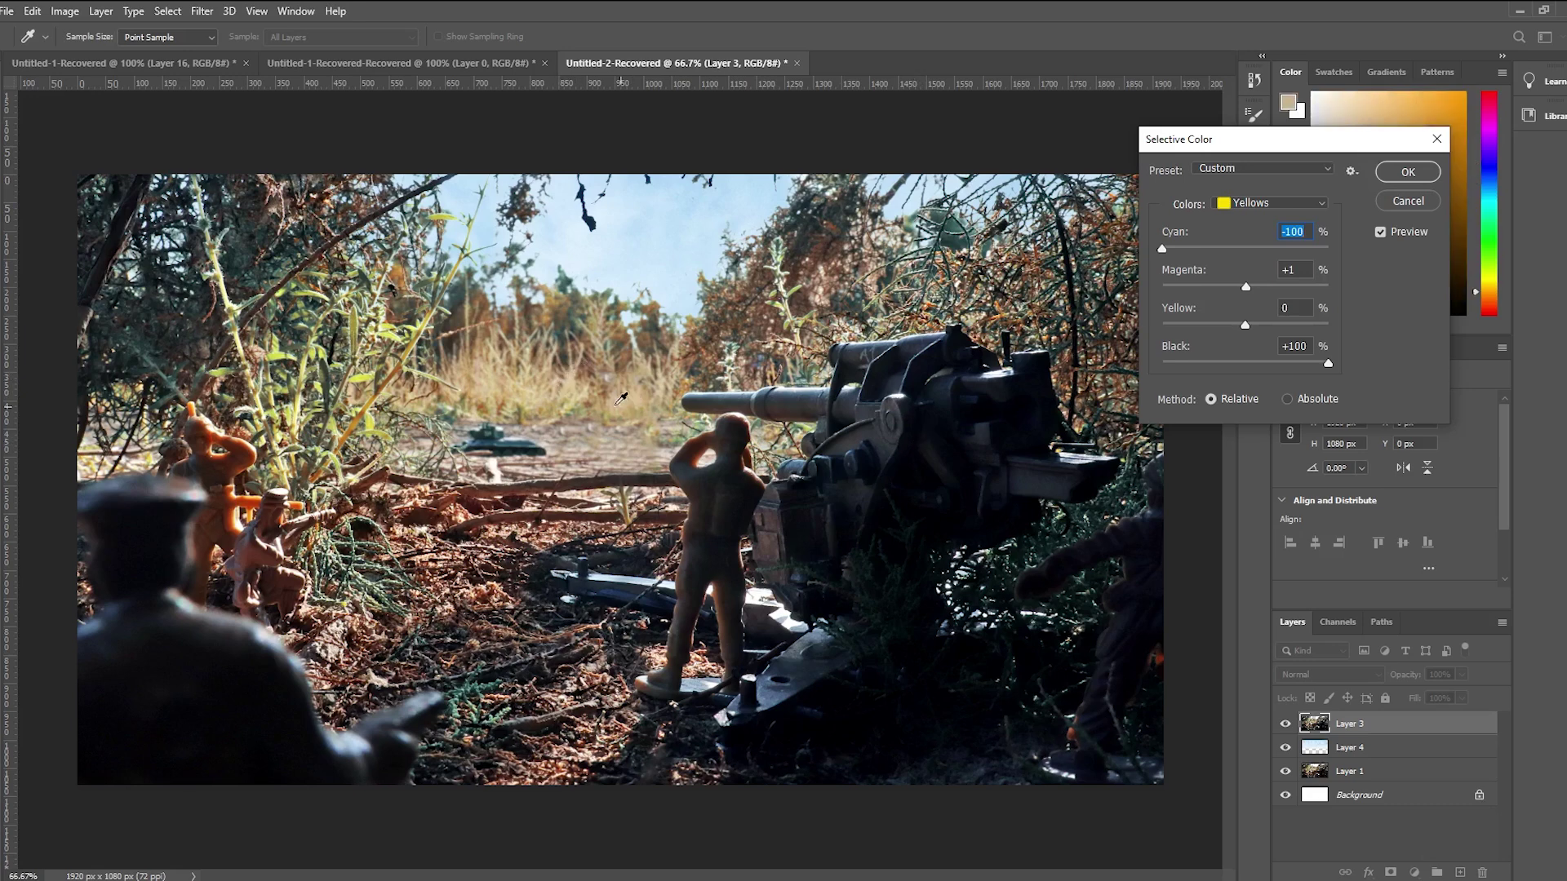
click(535, 323)
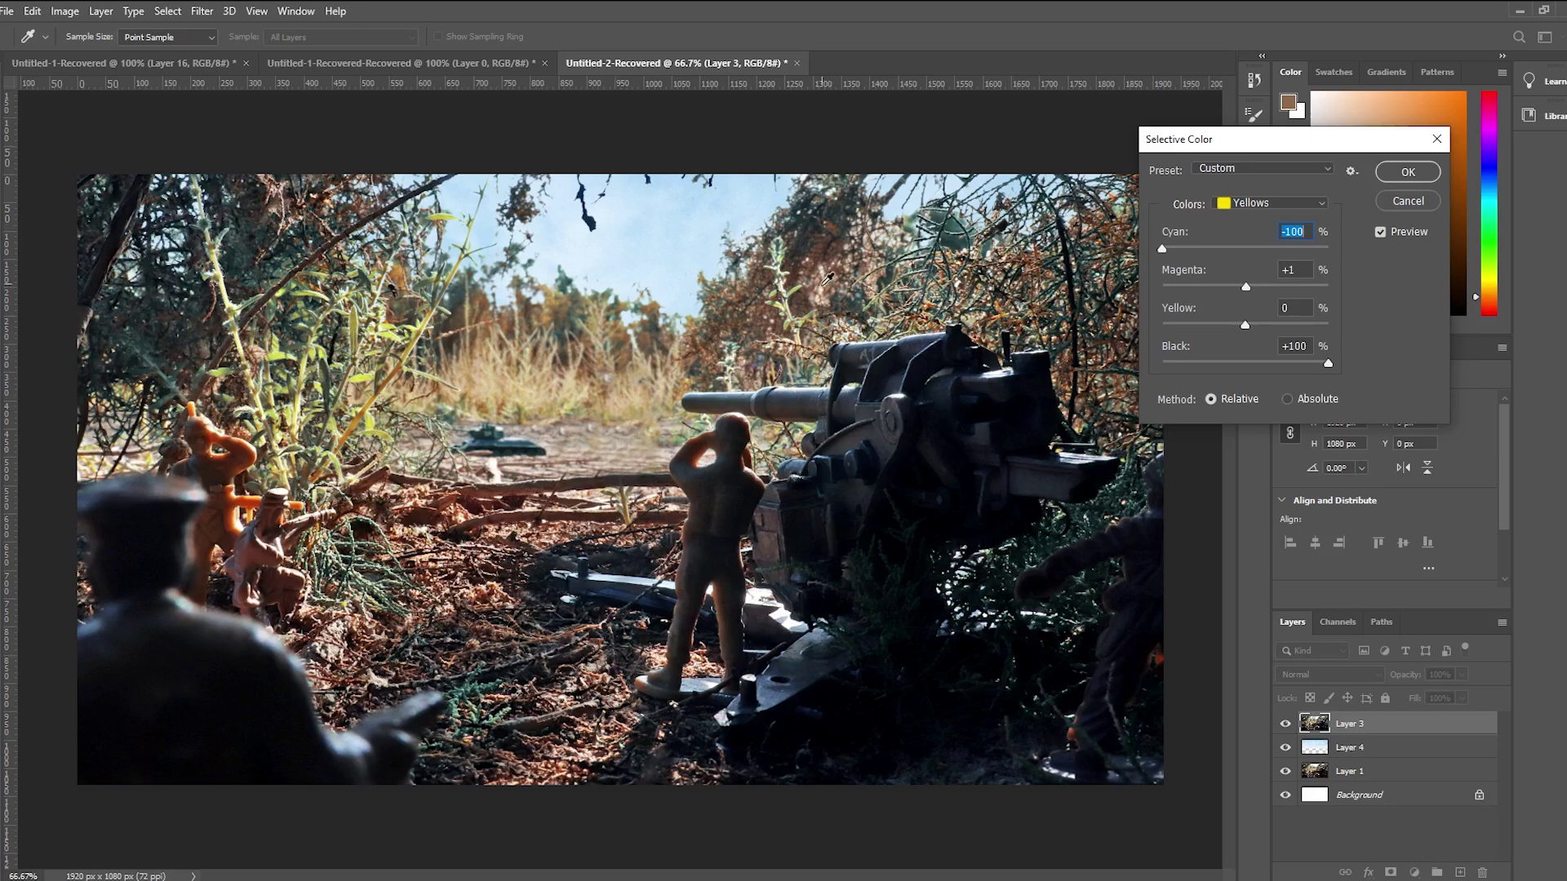
drag(1254, 144, 1364, 140)
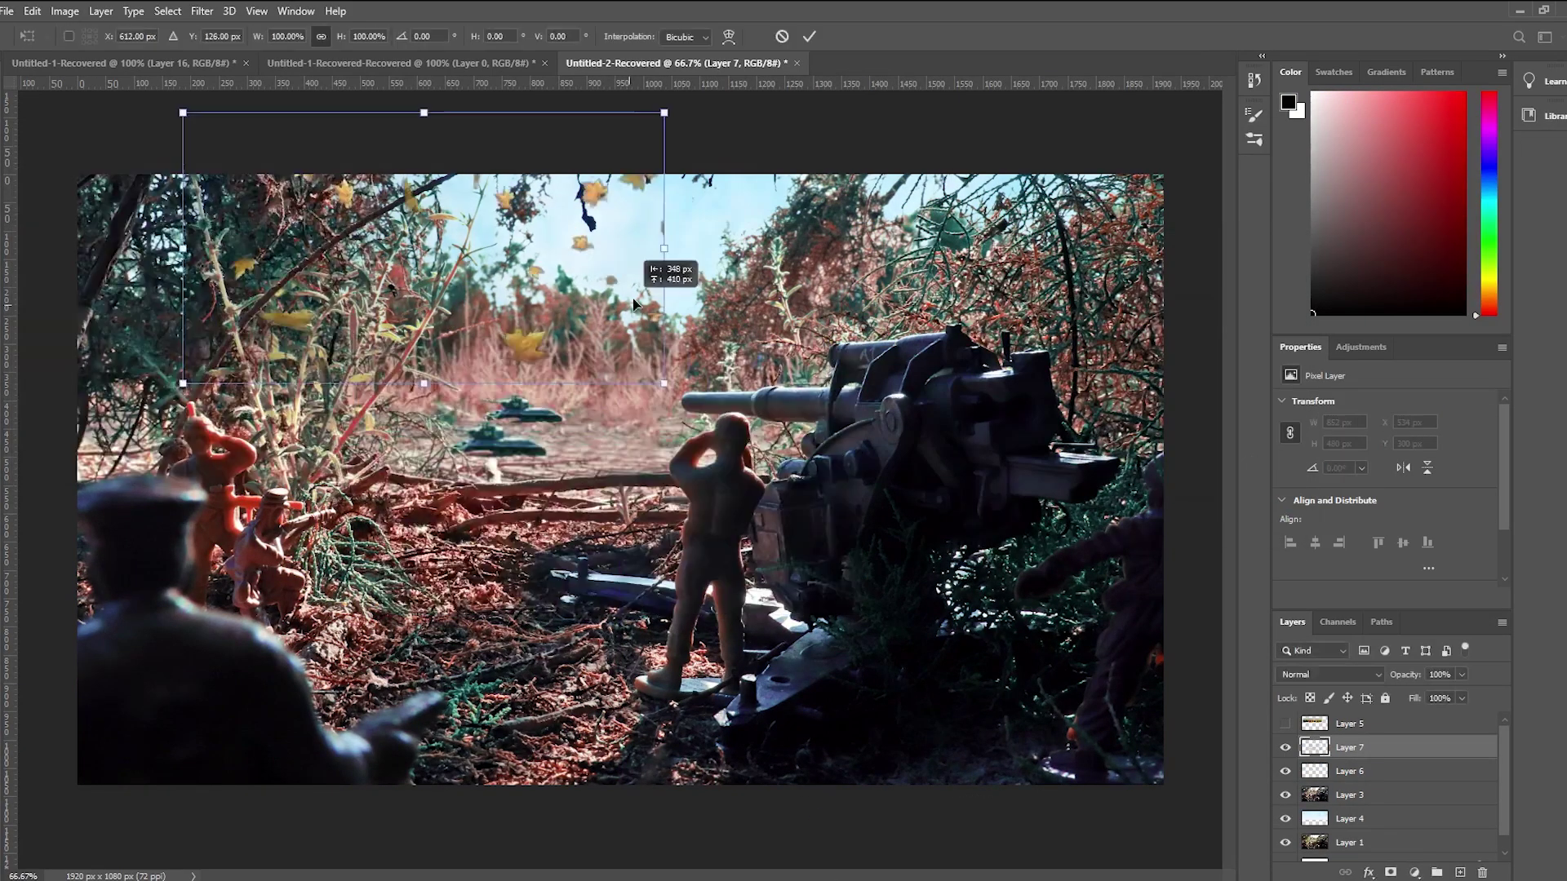
Step: Show the falling autumn leaves on Layer 8 and the overhanging tree foliage on Layer 10, checking the composition at reduced size
drag(619, 291, 594, 331)
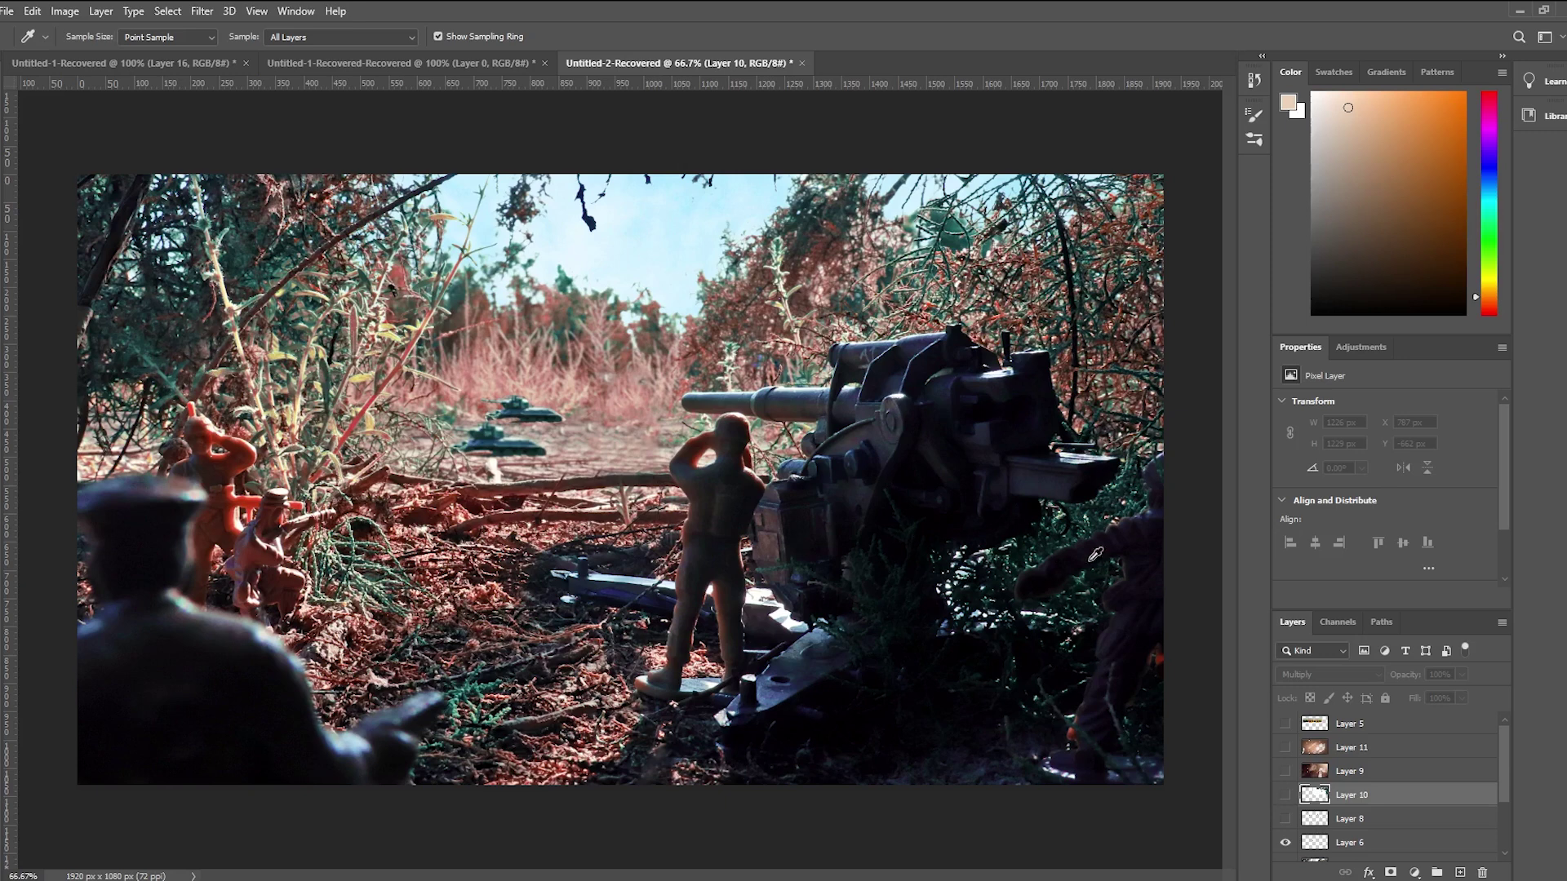
click(1287, 820)
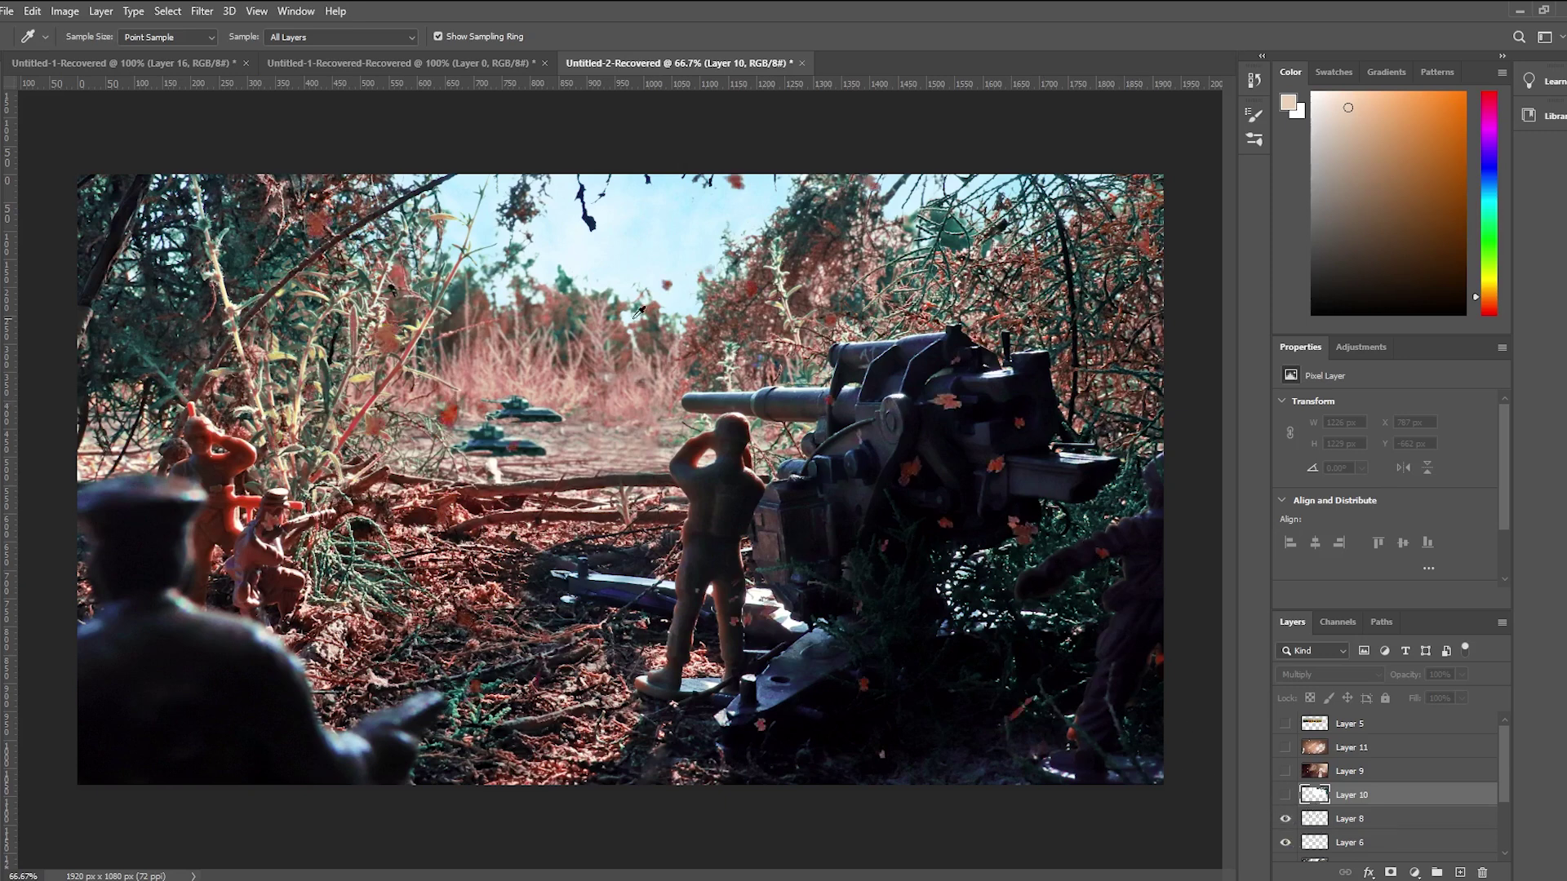
click(1286, 796)
click(1286, 797)
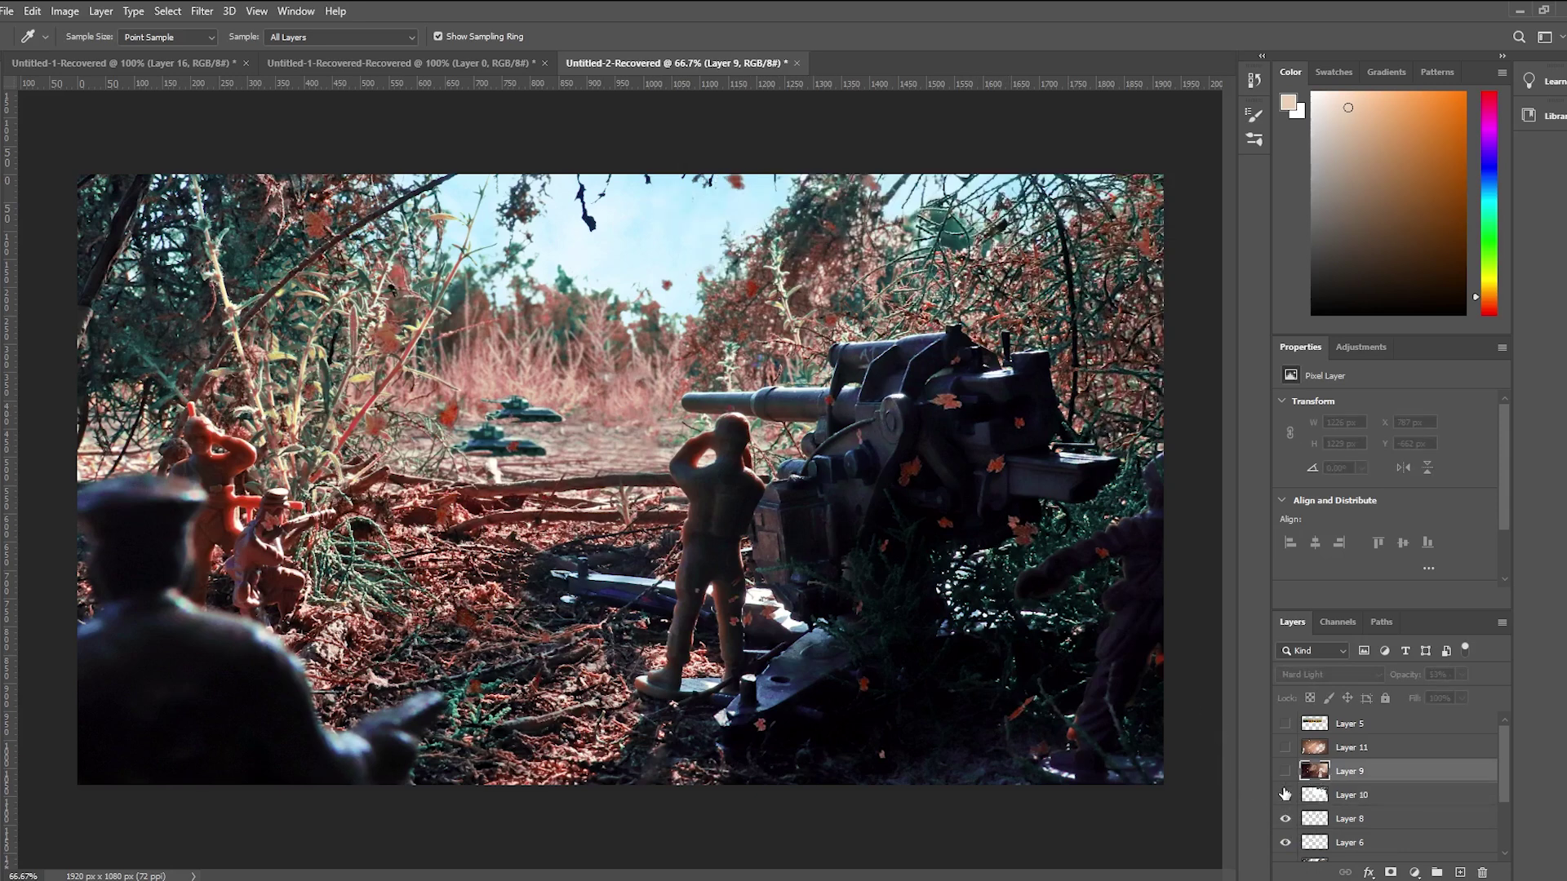
click(1284, 794)
click(1284, 794)
scroll(653, 506, down, 4)
scroll(652, 506, up, 1)
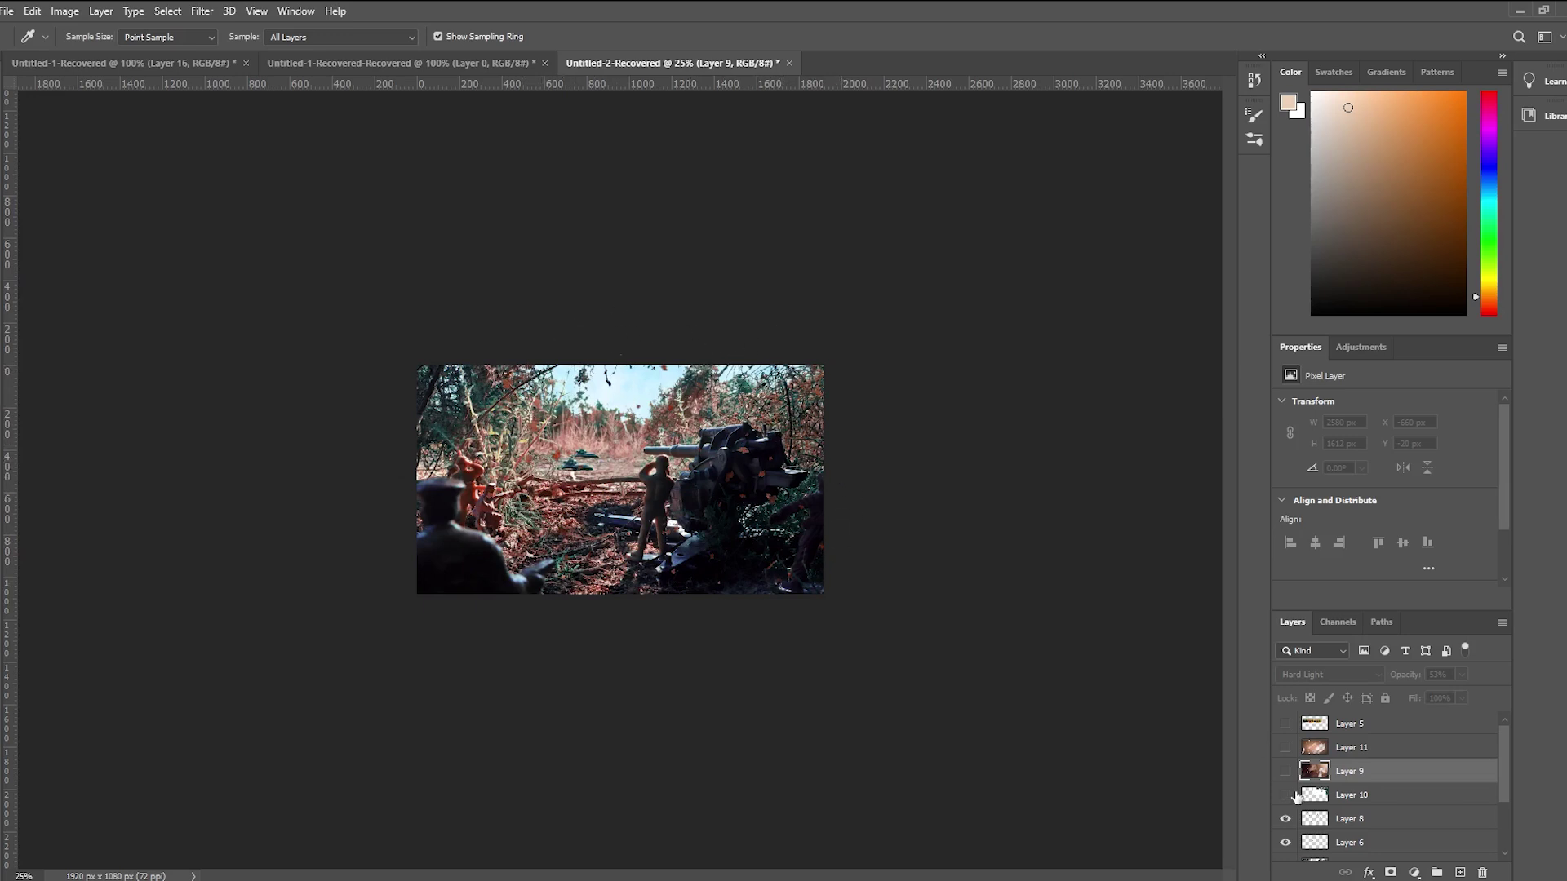
mouse_move(815, 486)
mouse_down()
mouse_move(729, 361)
mouse_move(700, 395)
mouse_up()
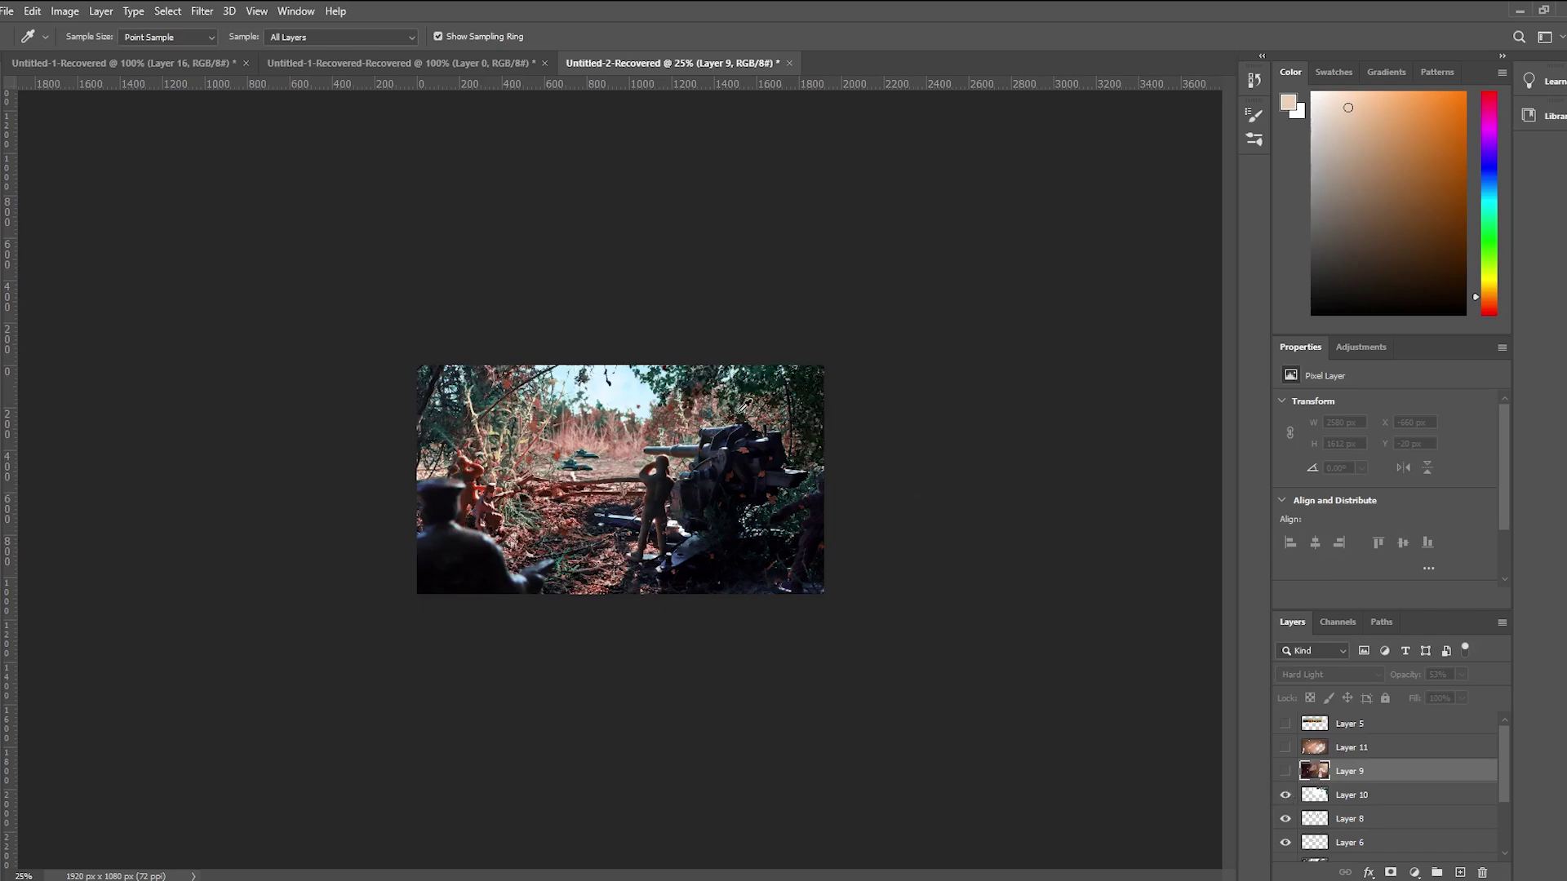
key(ctrl+plus)
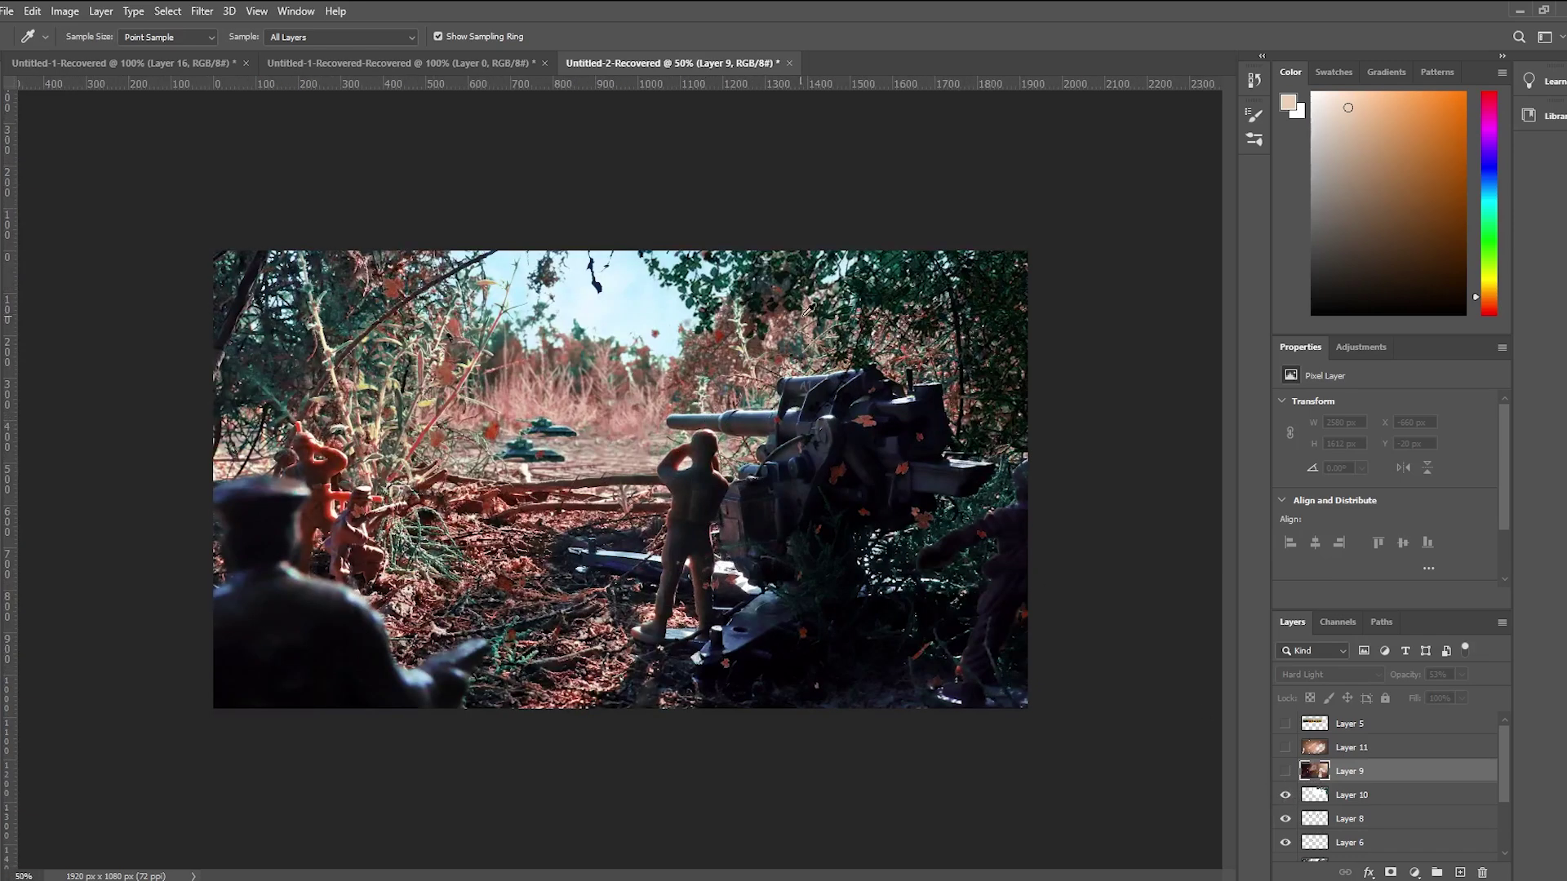
Step: Compare the image with and without Layer 11's warm light overlay, leaving the layer shown
key(e)
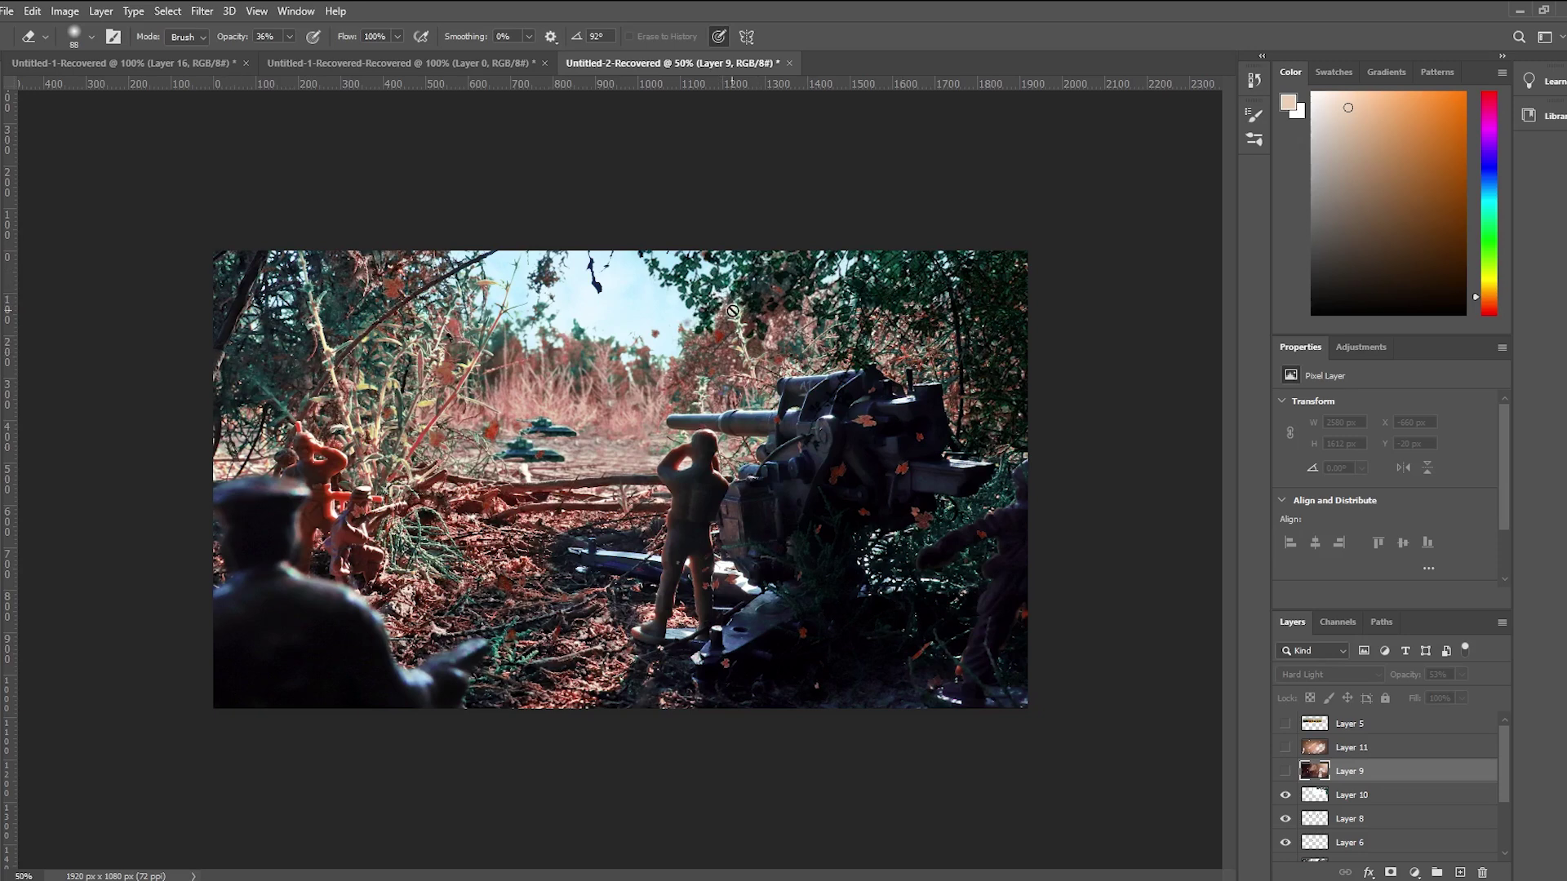
click(796, 485)
click(756, 342)
key(m)
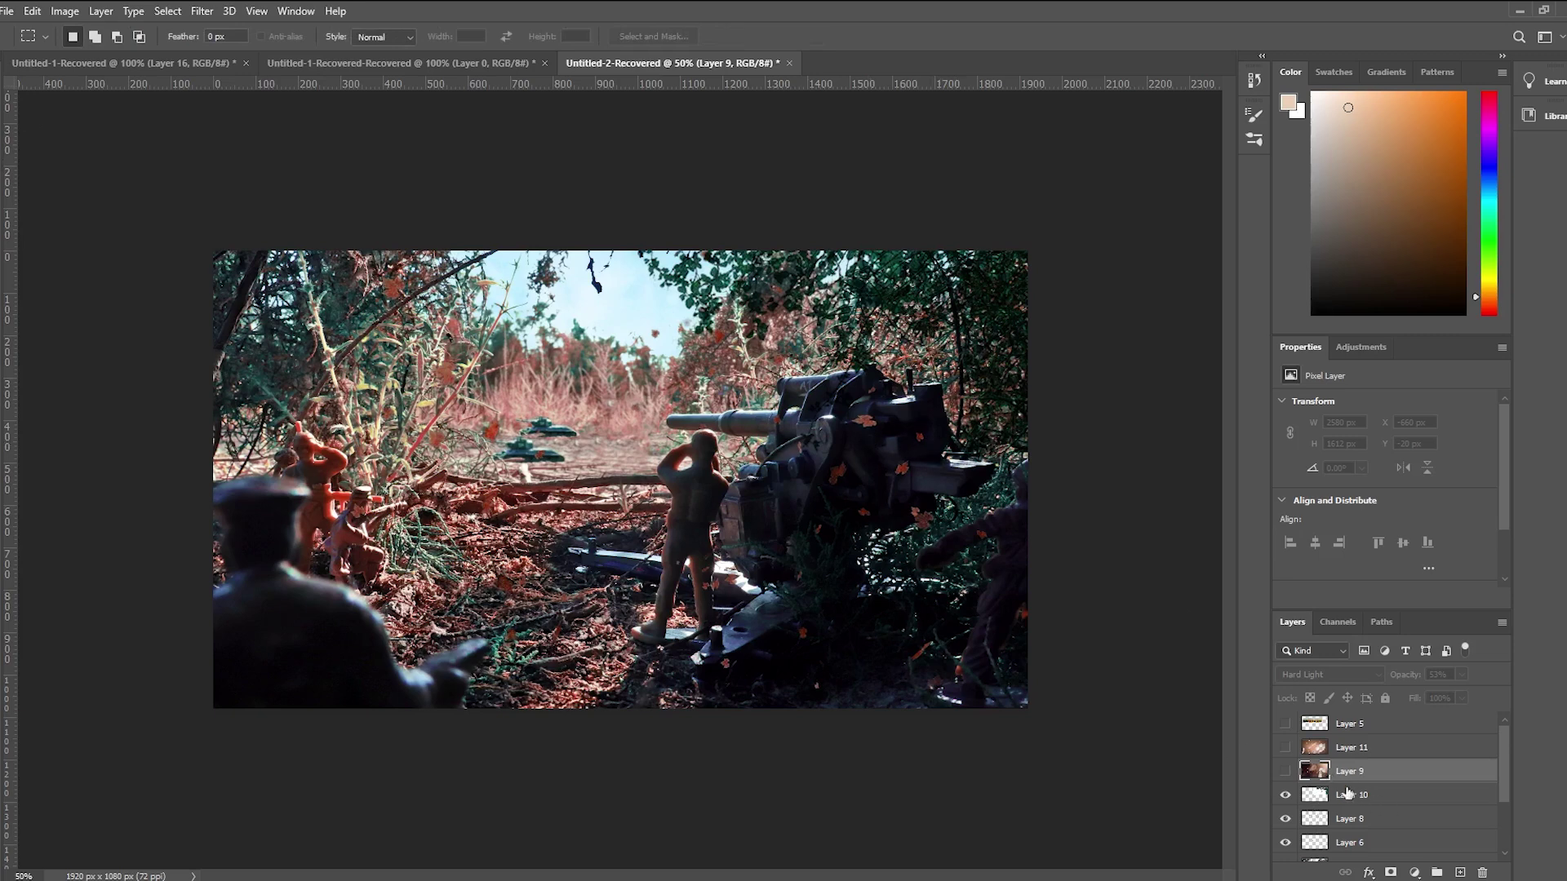
click(1286, 748)
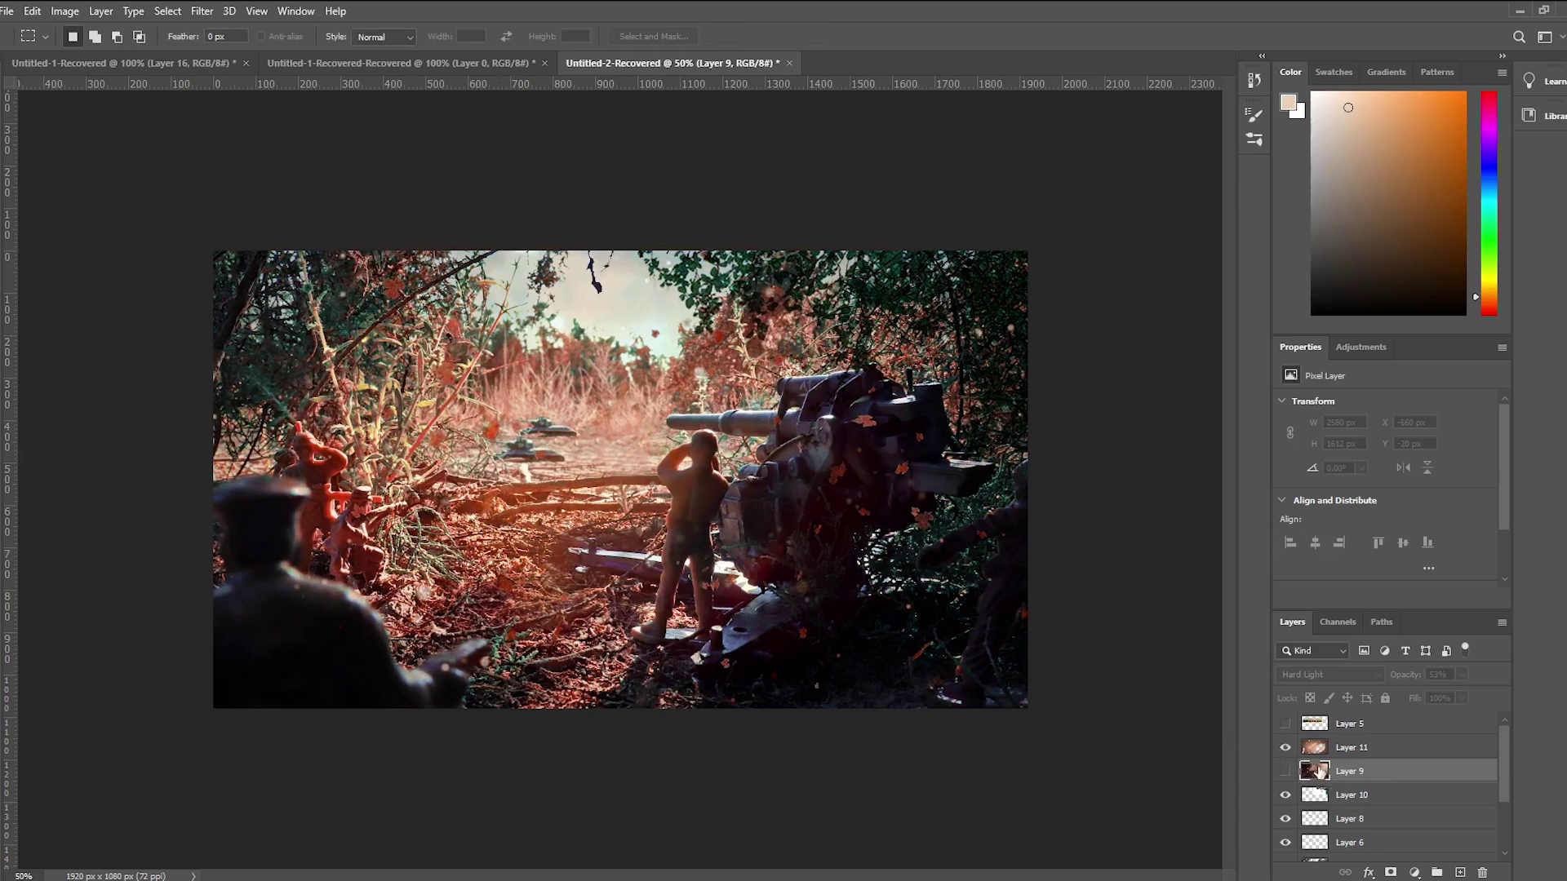
click(1287, 749)
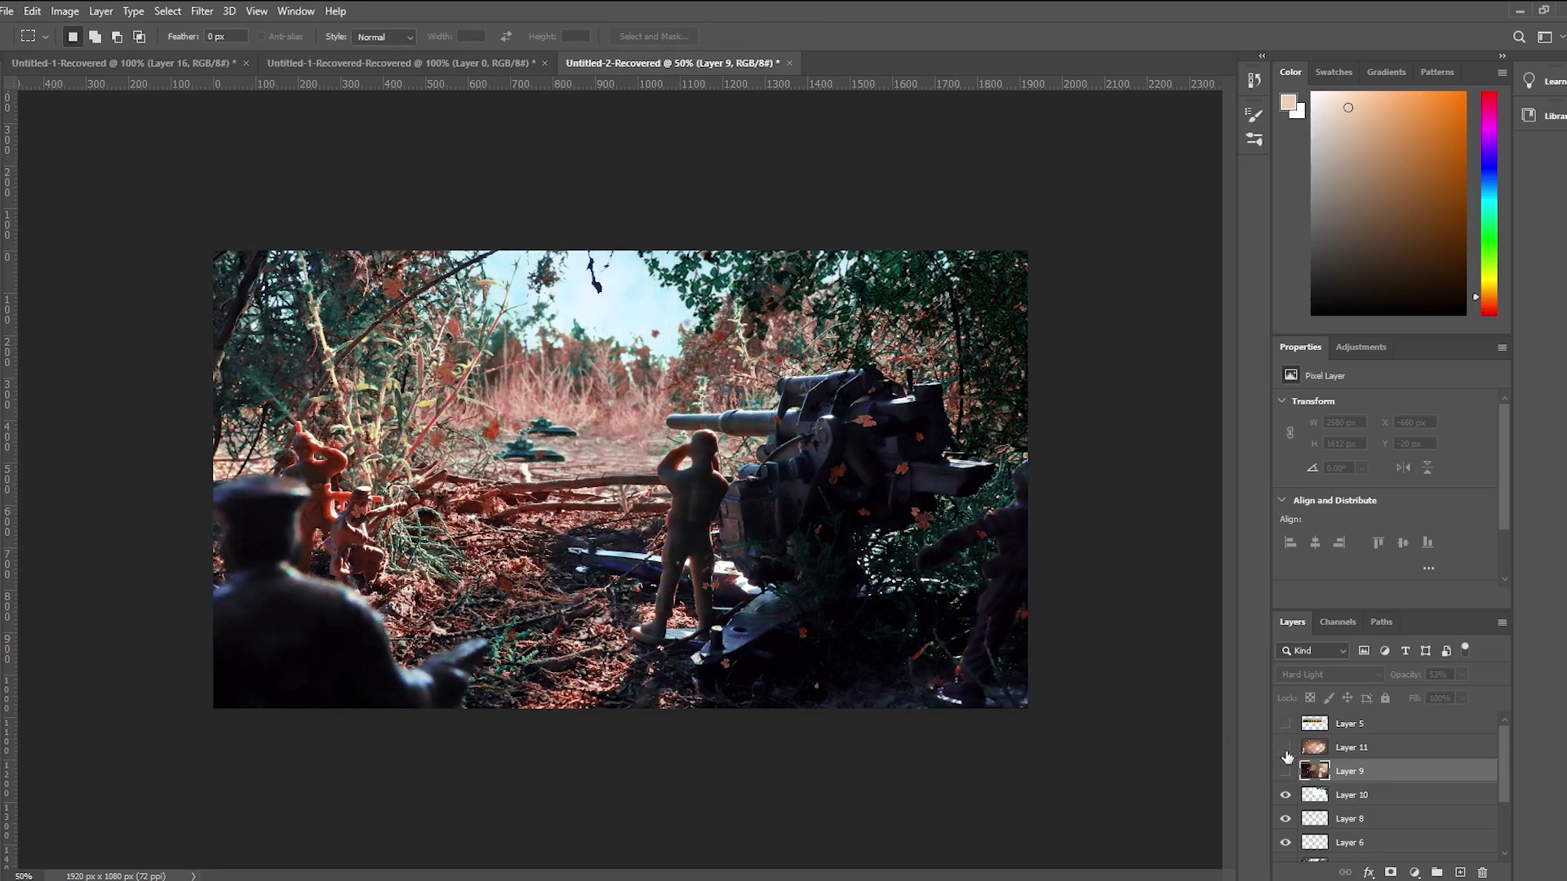
click(1286, 749)
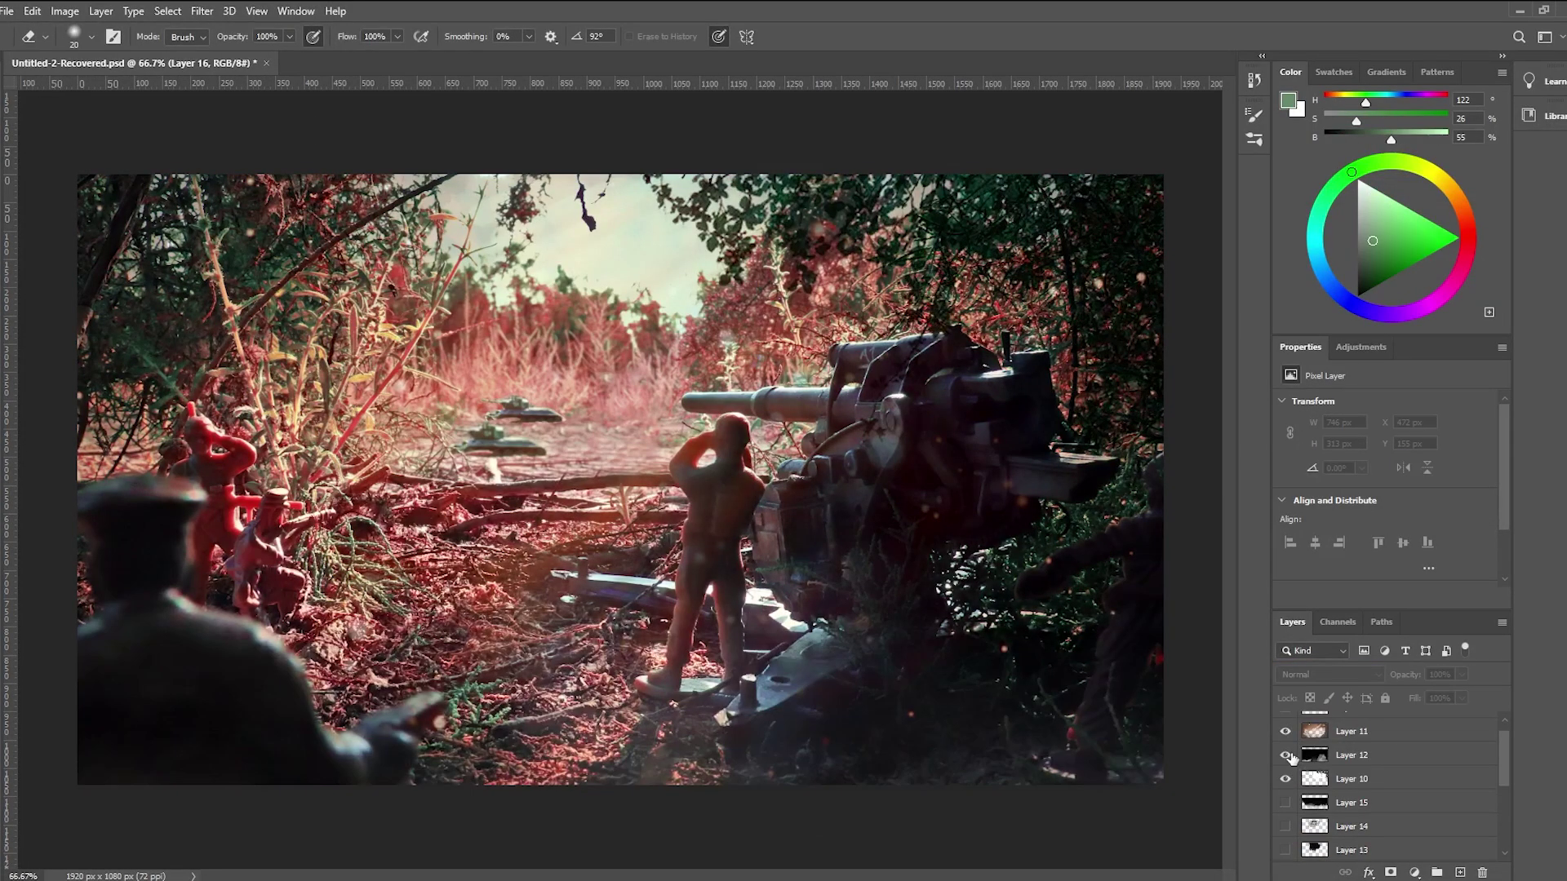
Step: Compare the image with and without Layer 12, and show Layer 14
click(1286, 756)
scroll(1291, 758, up, 1)
click(1286, 771)
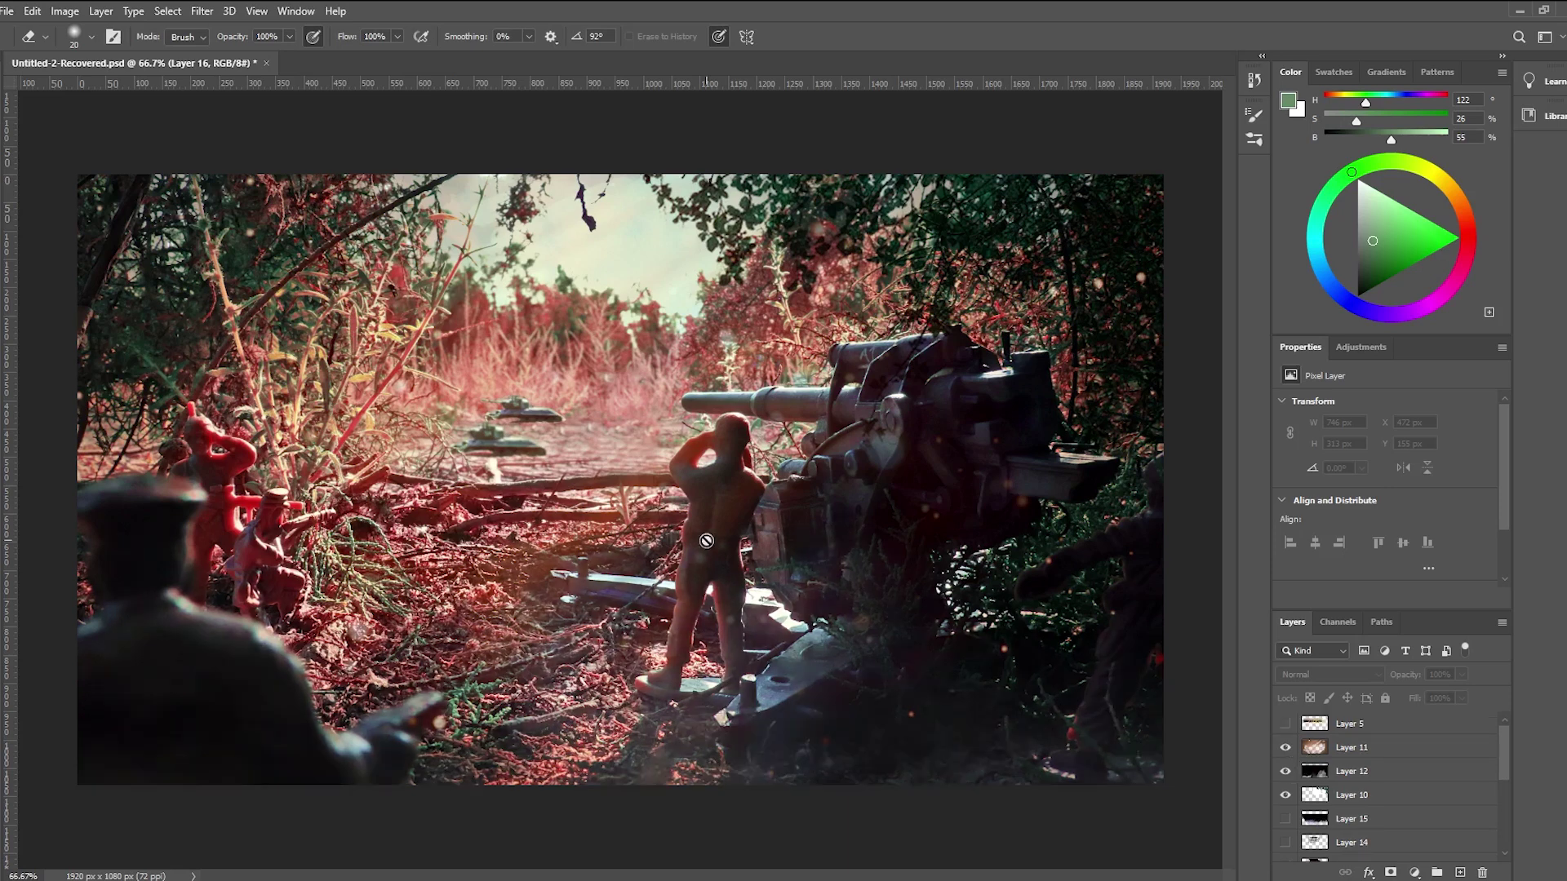
scroll(1316, 781, down, 1)
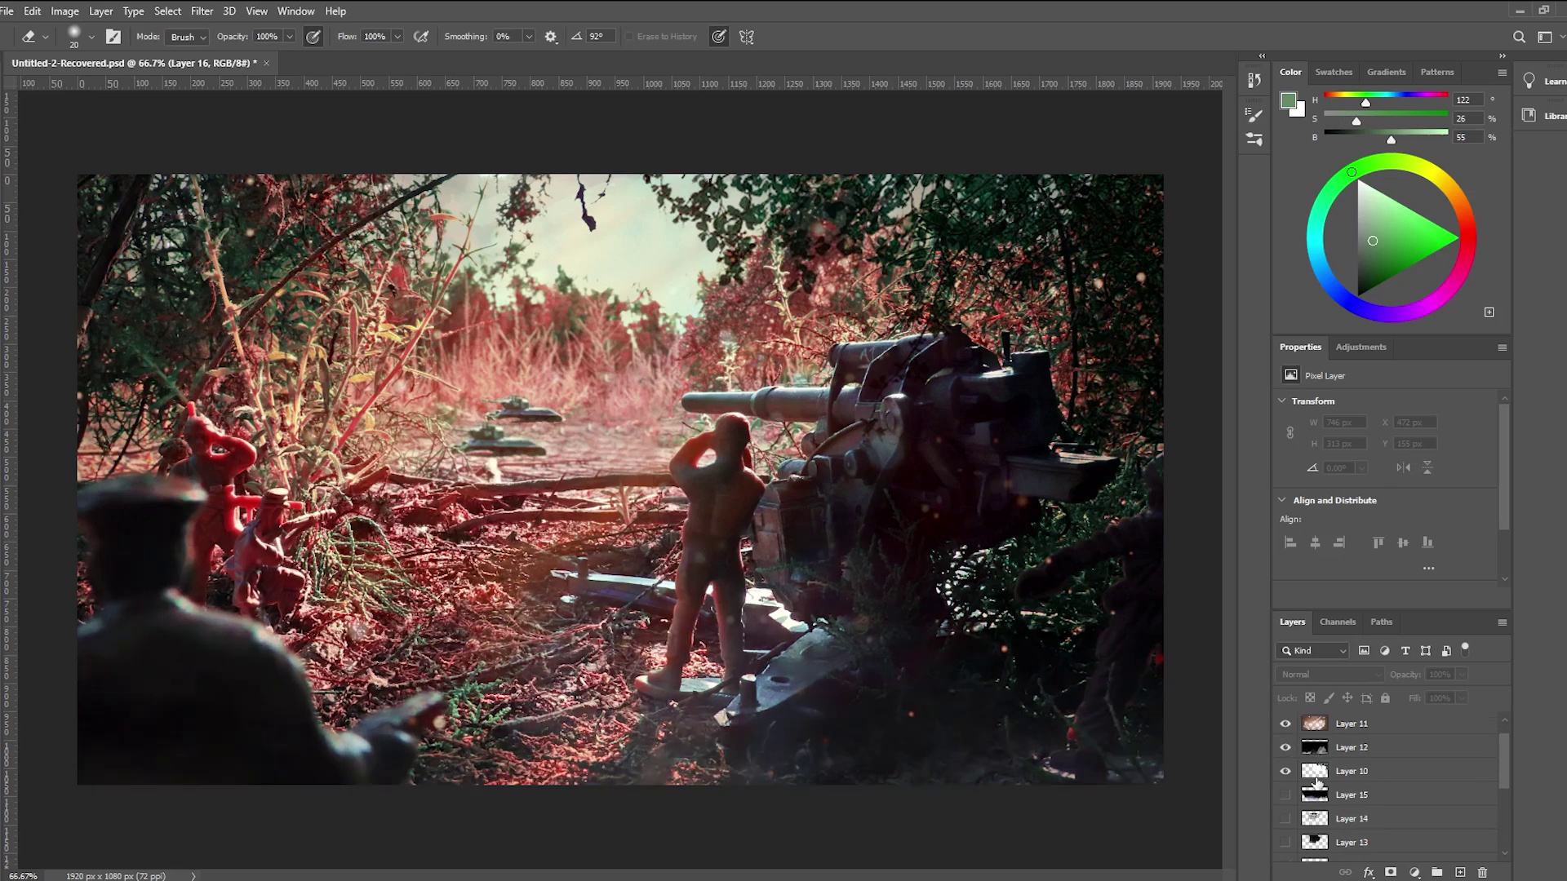
click(1285, 818)
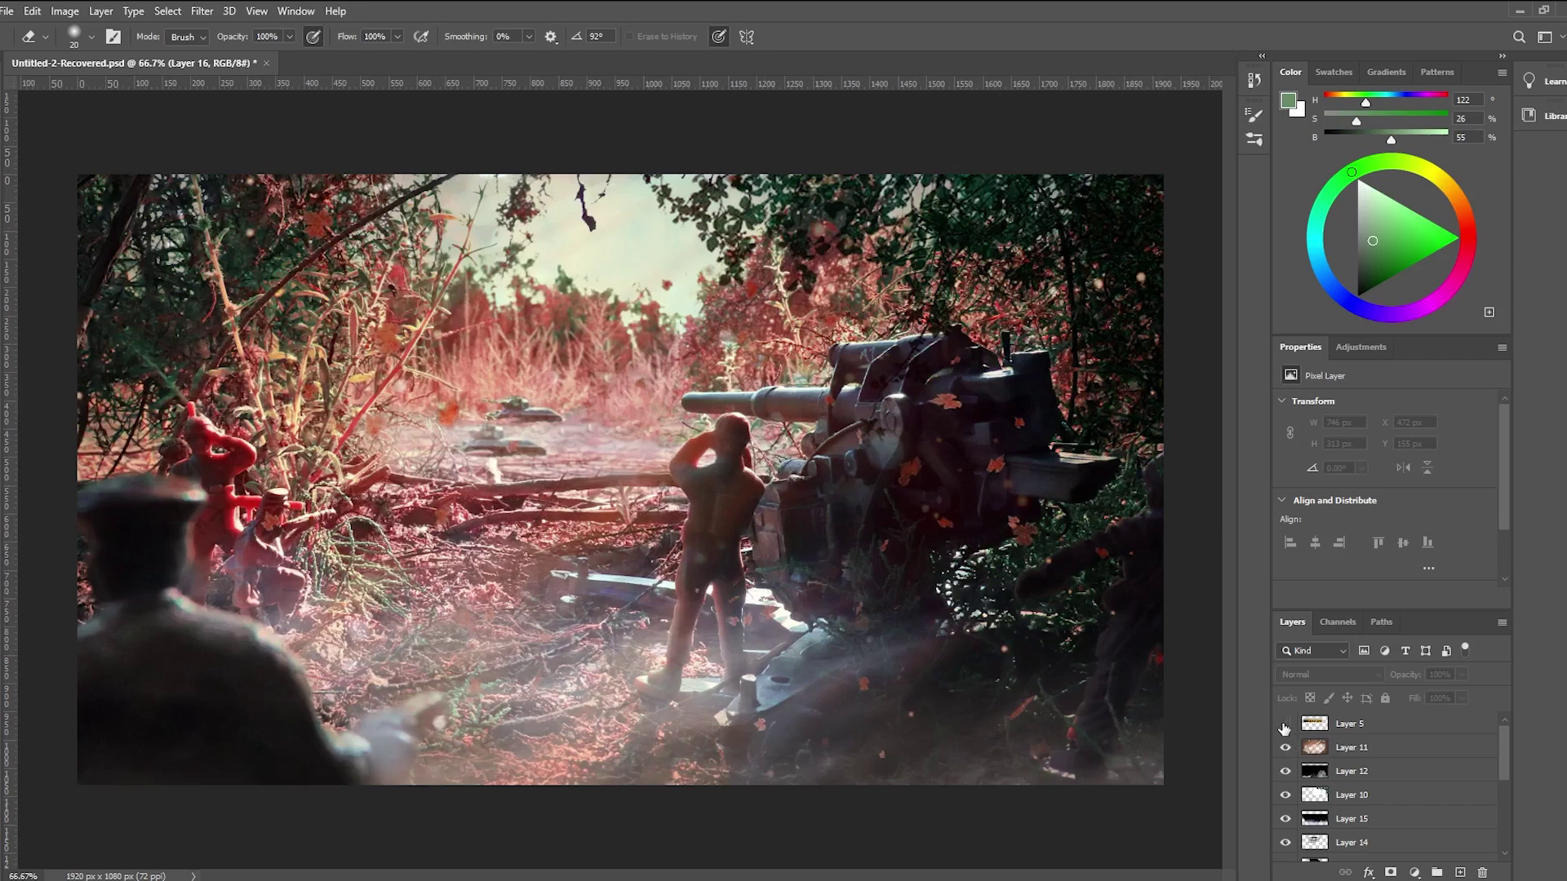
Step: Check and hide the autumn forest photo on Layer 5, and show the cut-out autumn tree line on Layer 16
click(1285, 725)
click(1285, 724)
click(1285, 725)
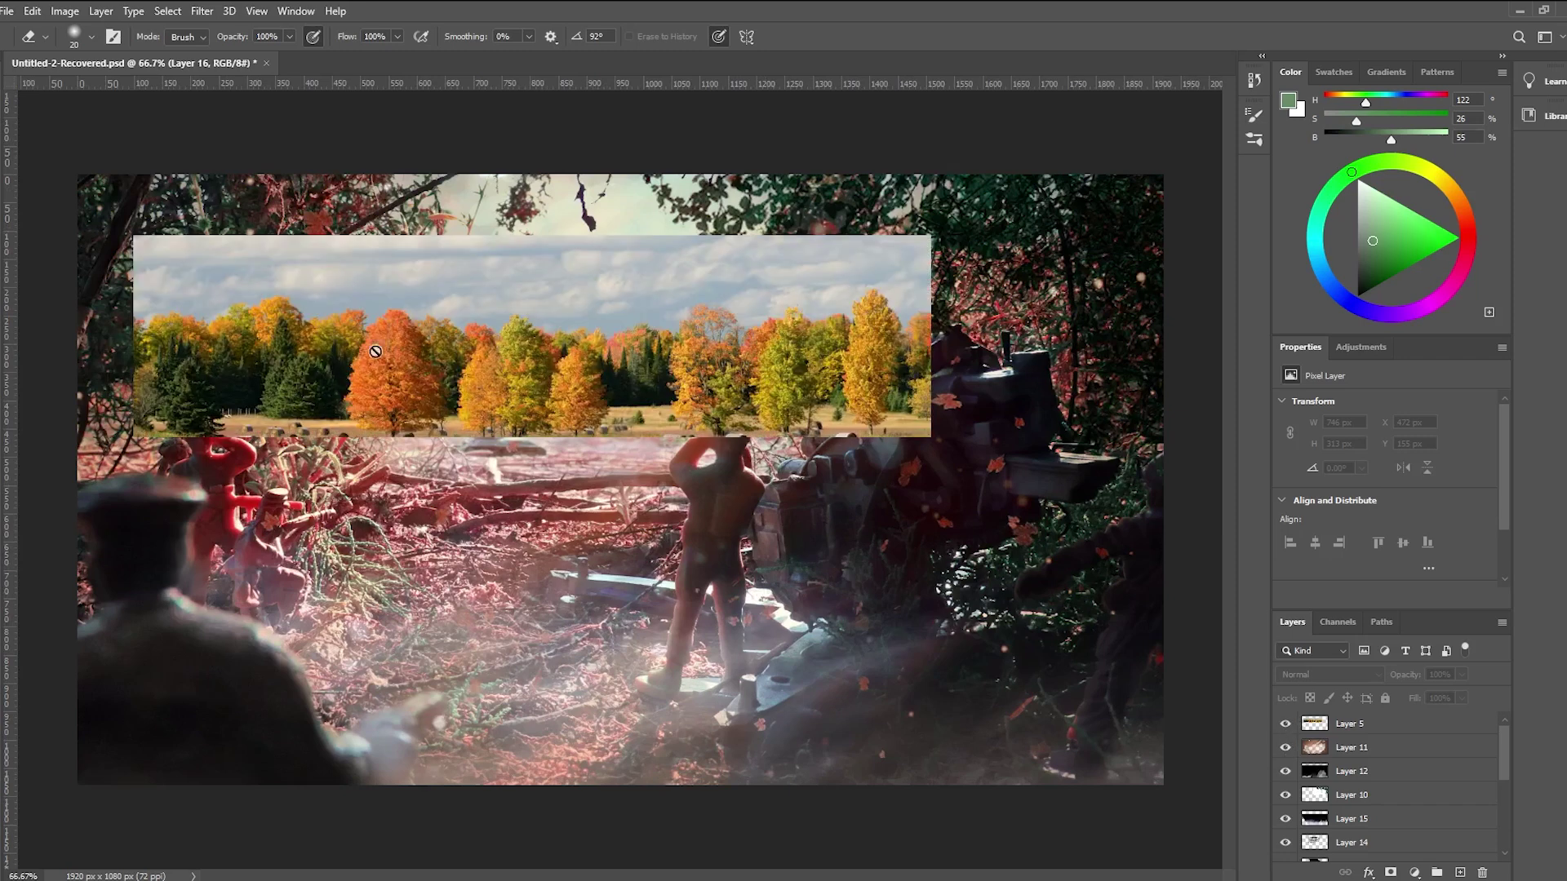
click(1285, 725)
scroll(1330, 783, down, 2)
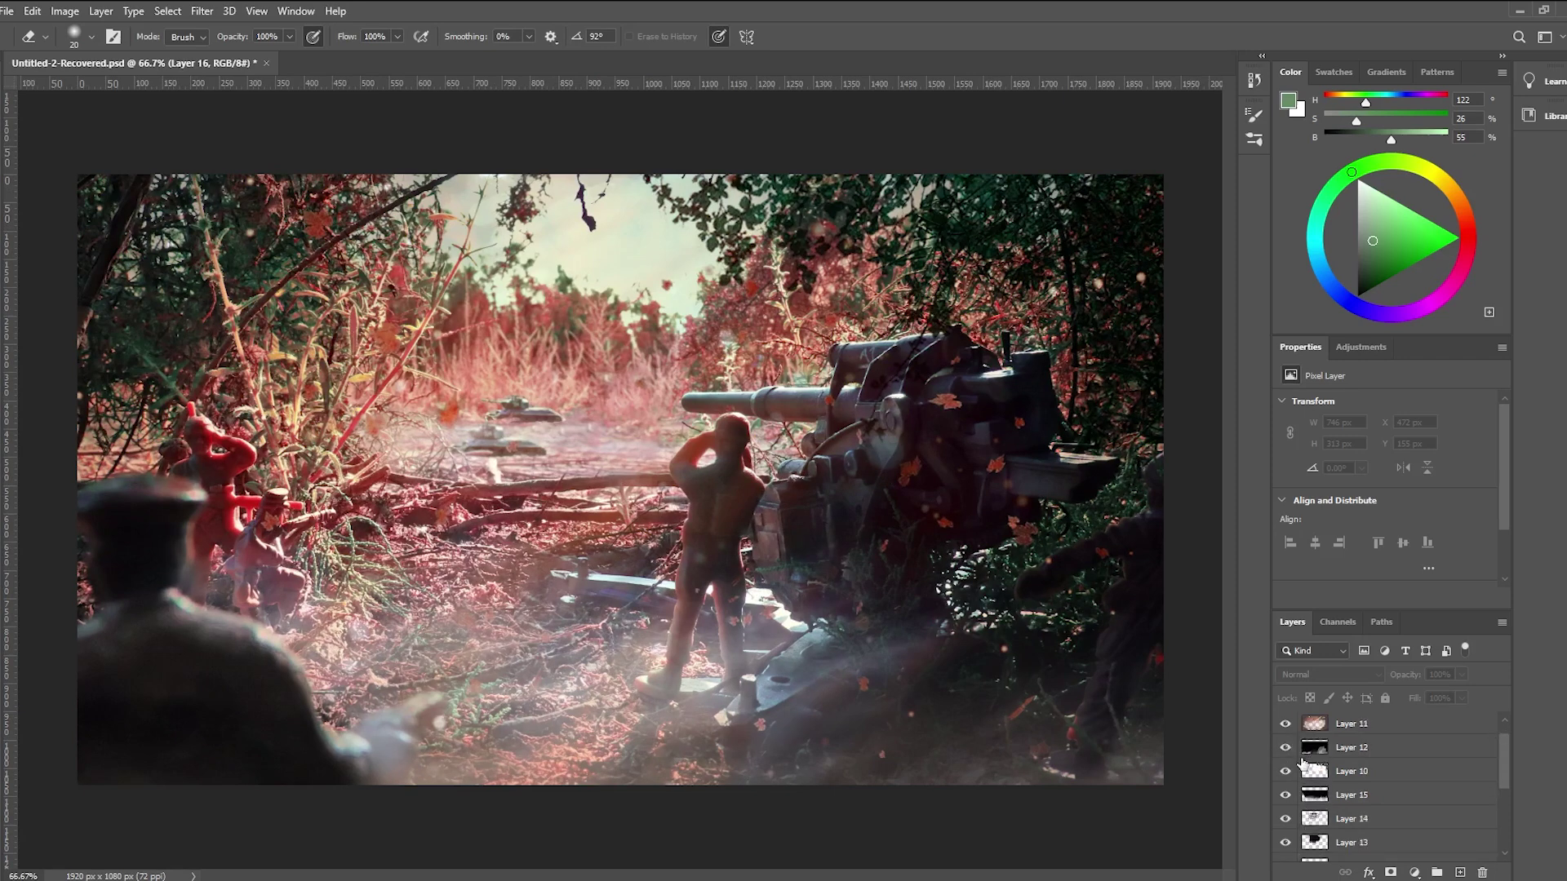
scroll(1297, 784, down, 2)
click(1286, 772)
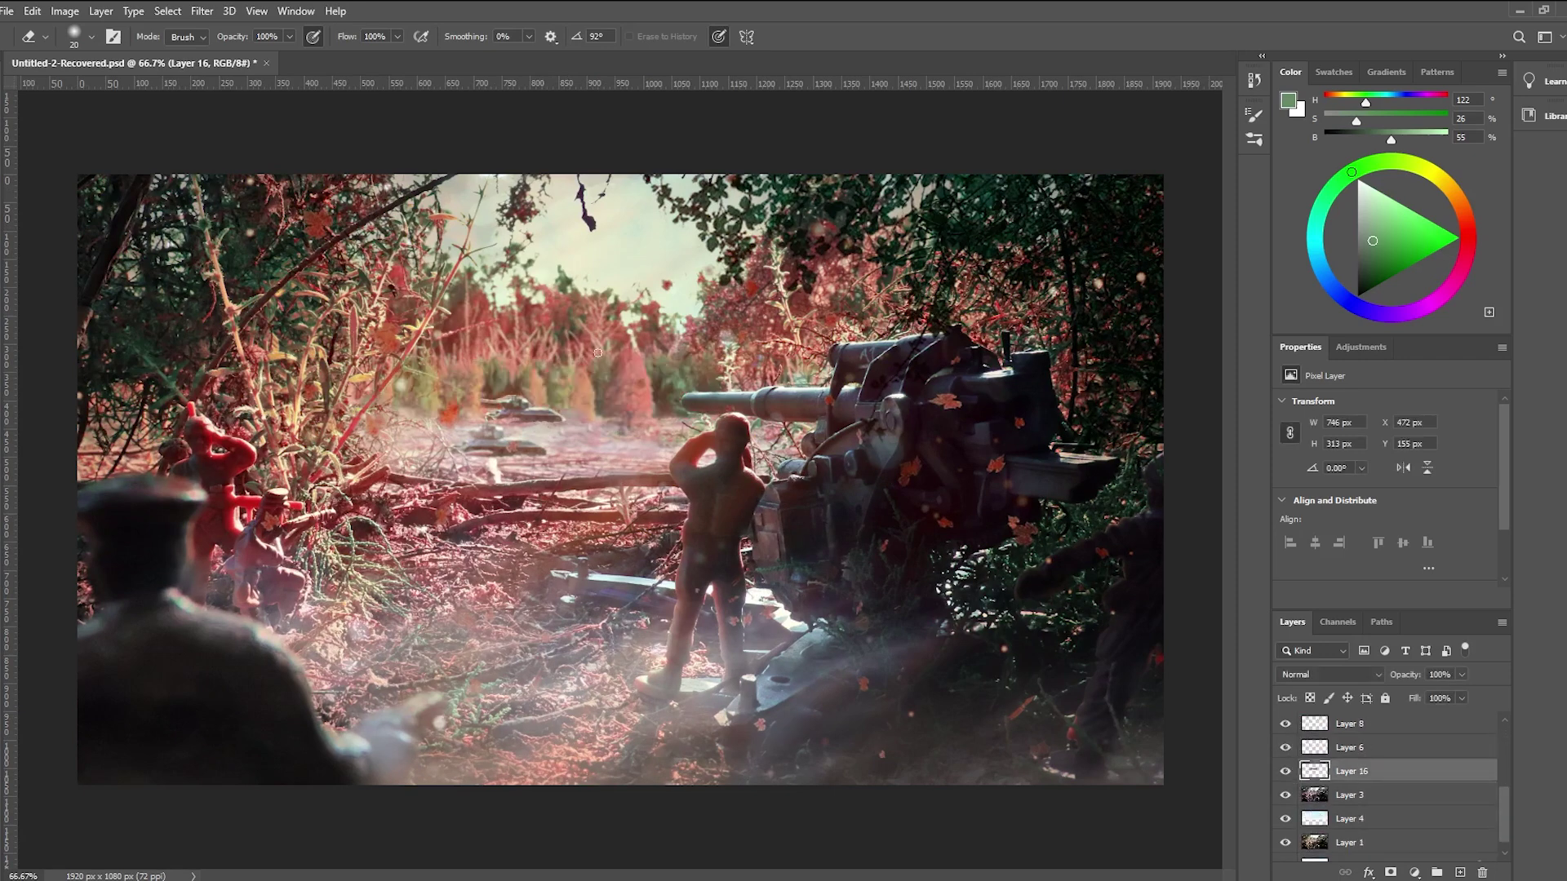
Step: Examine up close how Layer 16's autumn tree line blends behind the tanks and the cannon barrel
key(ctrl+plus)
key(ctrl+plus)
key(ctrl+plus)
drag(557, 279, 689, 487)
drag(579, 365, 647, 535)
drag(532, 418, 683, 446)
drag(570, 440, 742, 448)
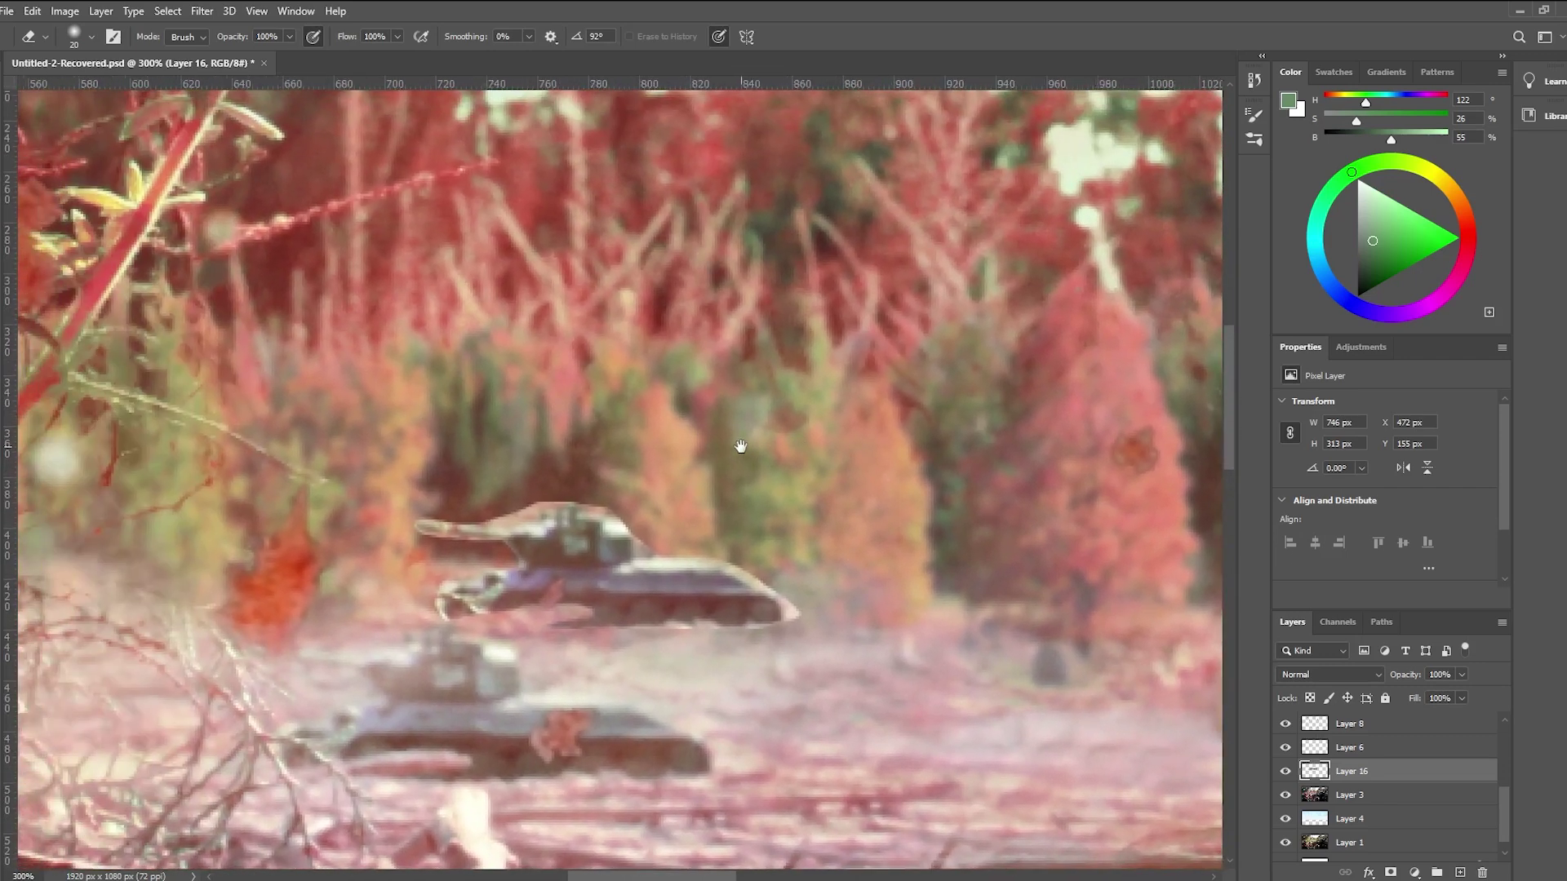
drag(829, 413, 571, 521)
drag(881, 463, 723, 411)
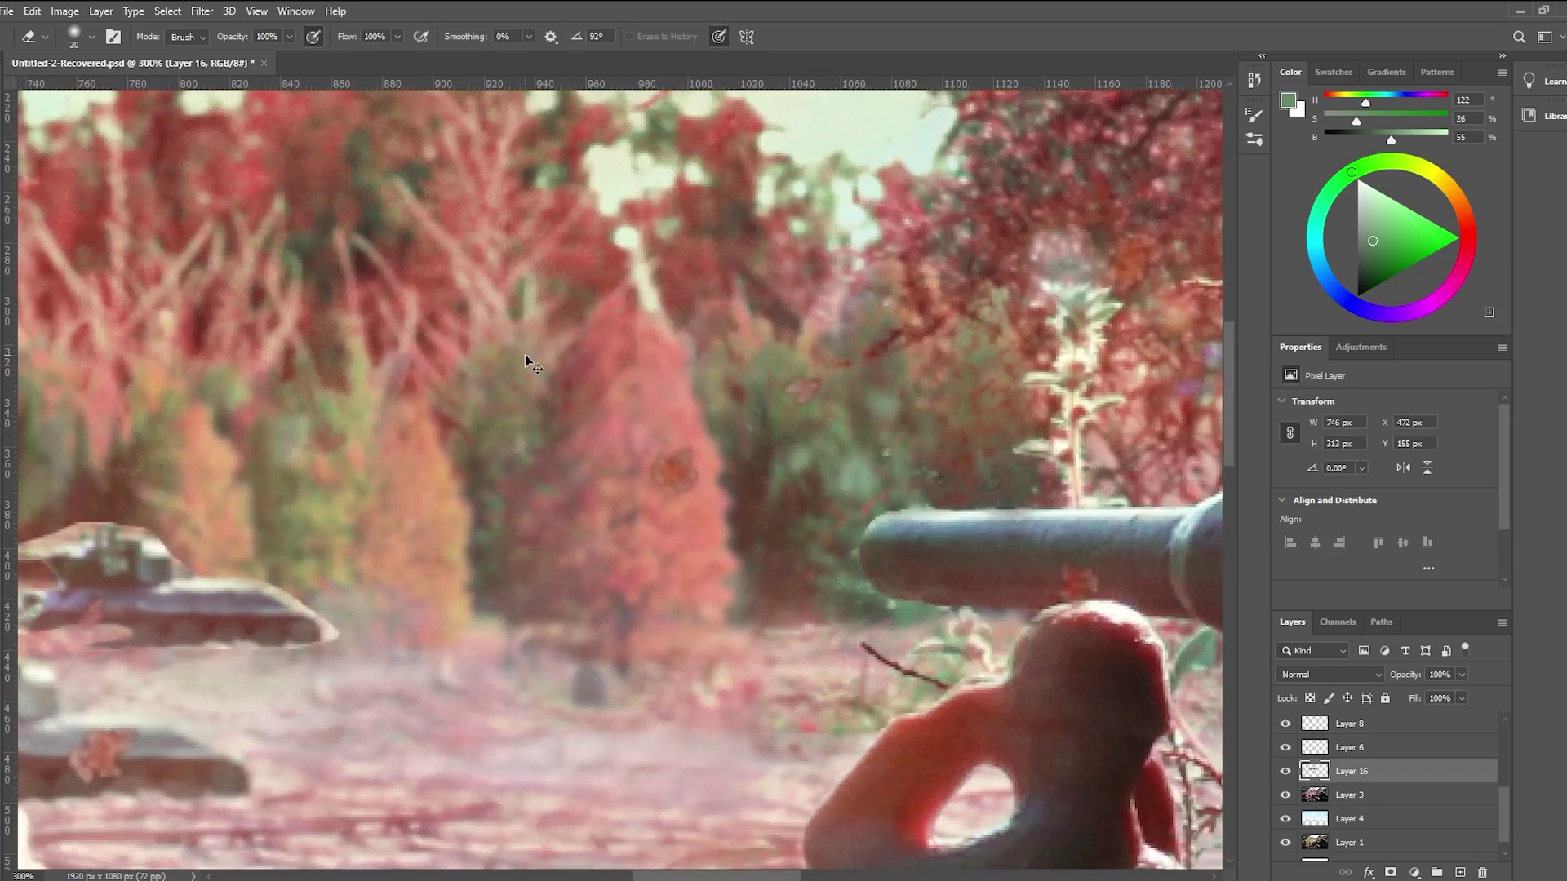
scroll(525, 359, down, 4)
scroll(524, 359, up, 3)
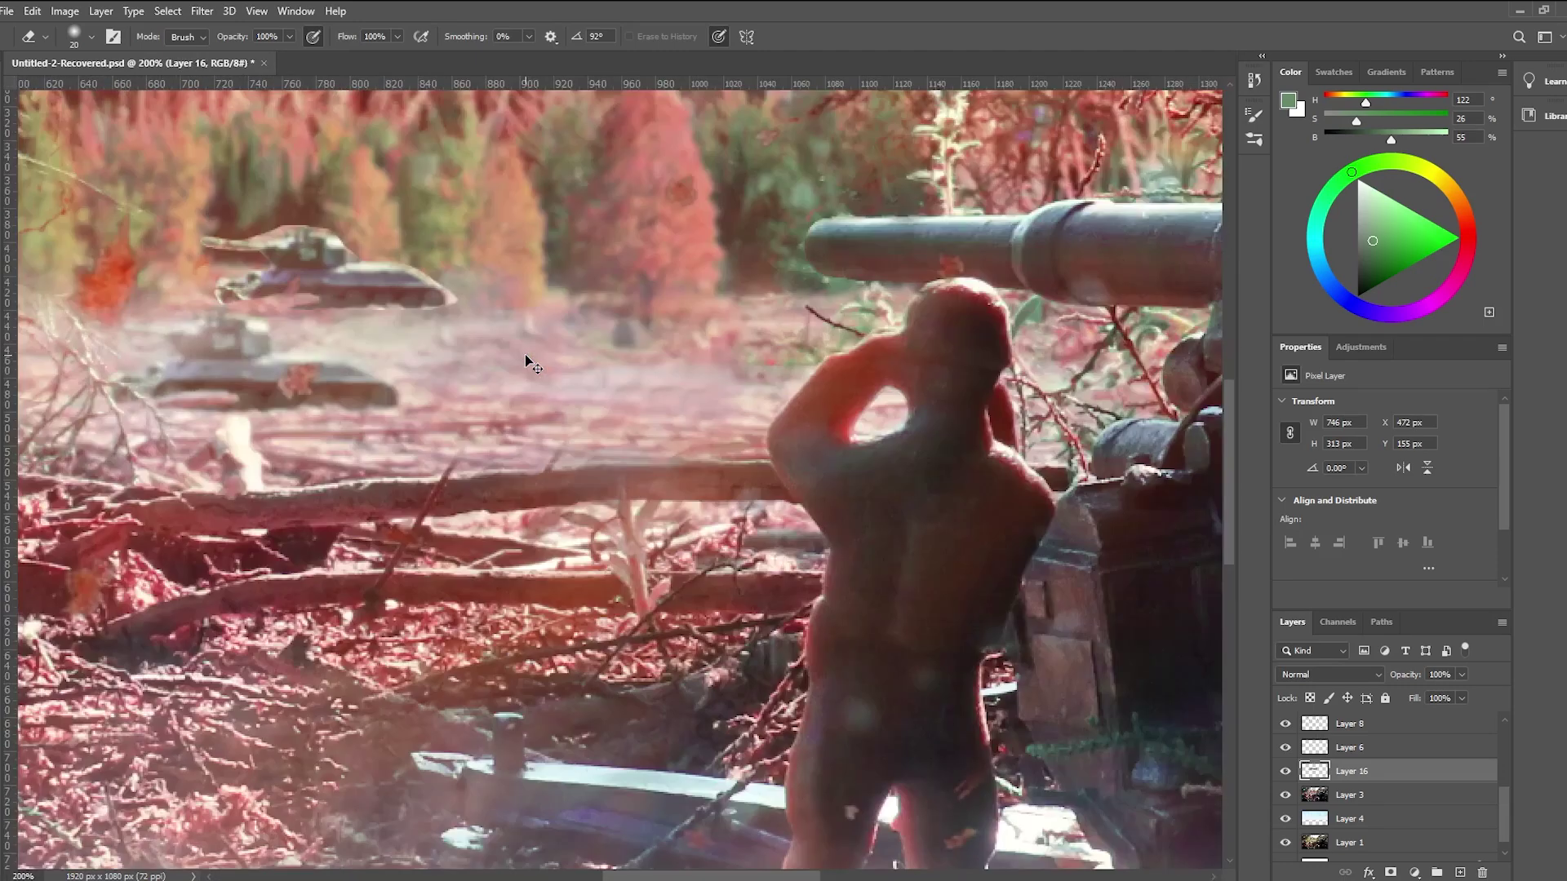
drag(525, 355, 554, 421)
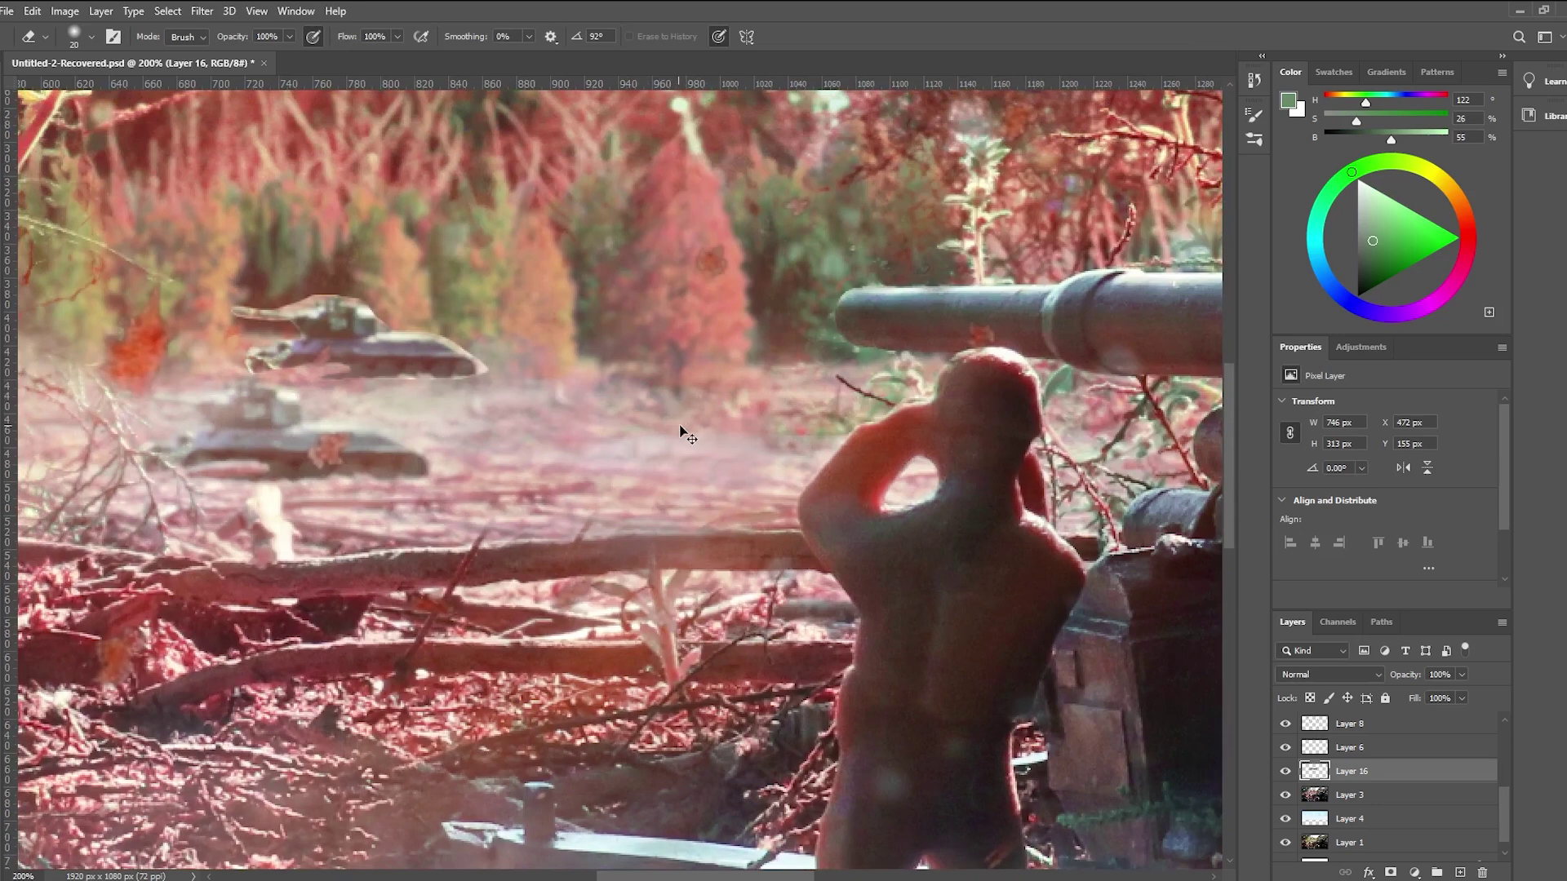
drag(486, 368, 685, 431)
drag(576, 426, 610, 443)
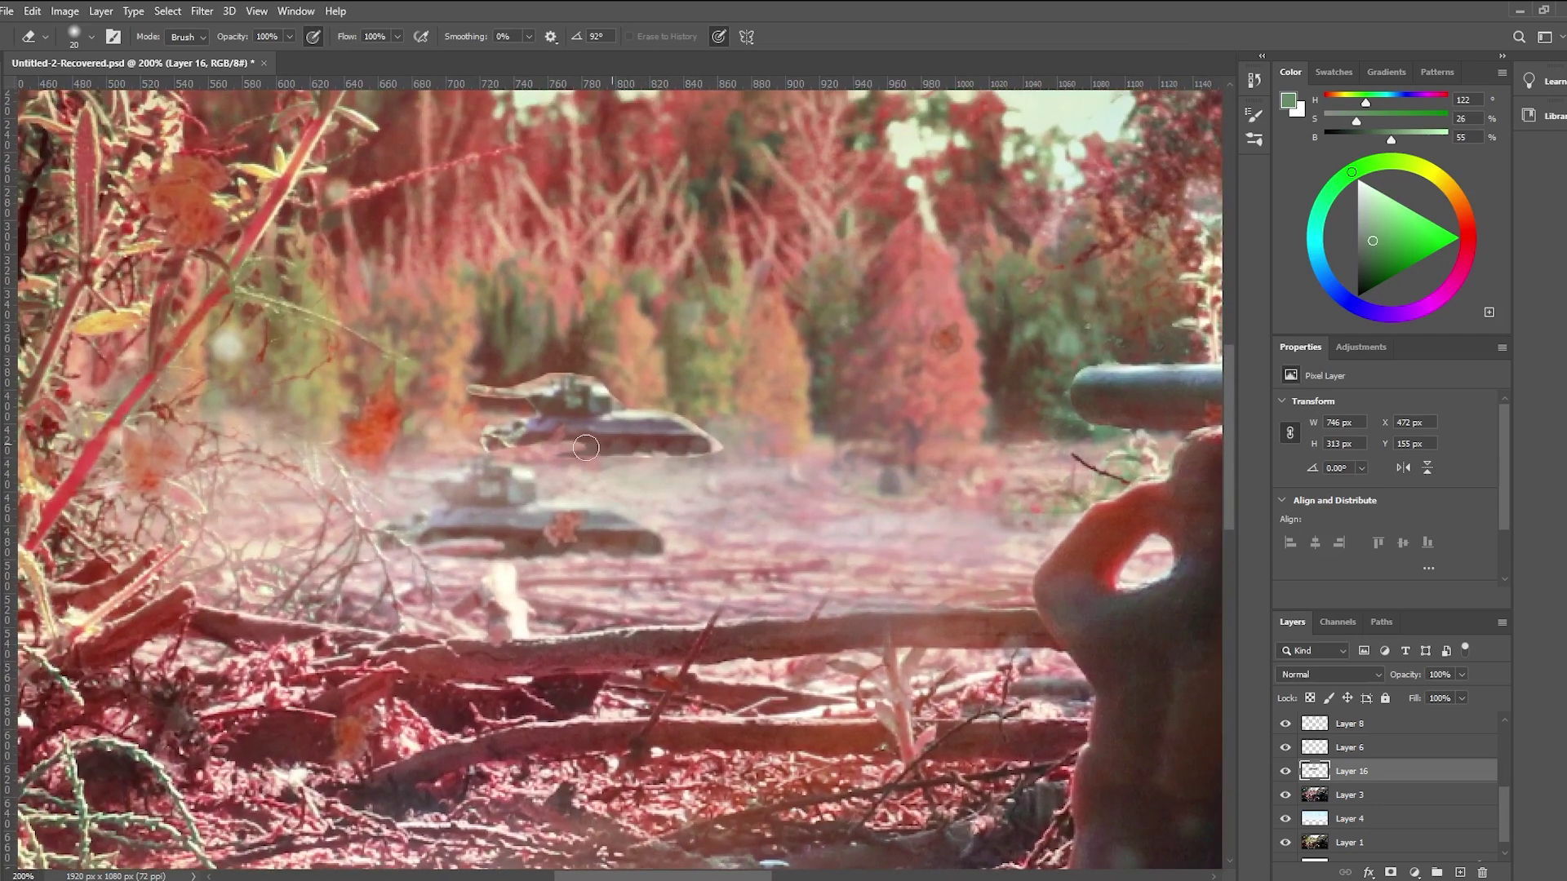
Step: Toggle individual layers on and off to find the one holding the rear tank
scroll(1328, 770, up, 1)
click(1315, 750)
click(1286, 749)
click(1286, 749)
scroll(1314, 758, up, 6)
click(1294, 729)
click(1294, 728)
scroll(1296, 775, down, 2)
click(1294, 816)
click(1294, 816)
click(1294, 816)
click(1294, 816)
click(1294, 815)
Step: Select Layer 6 and compare the scene with and without its rear tank
click(1326, 824)
click(1287, 819)
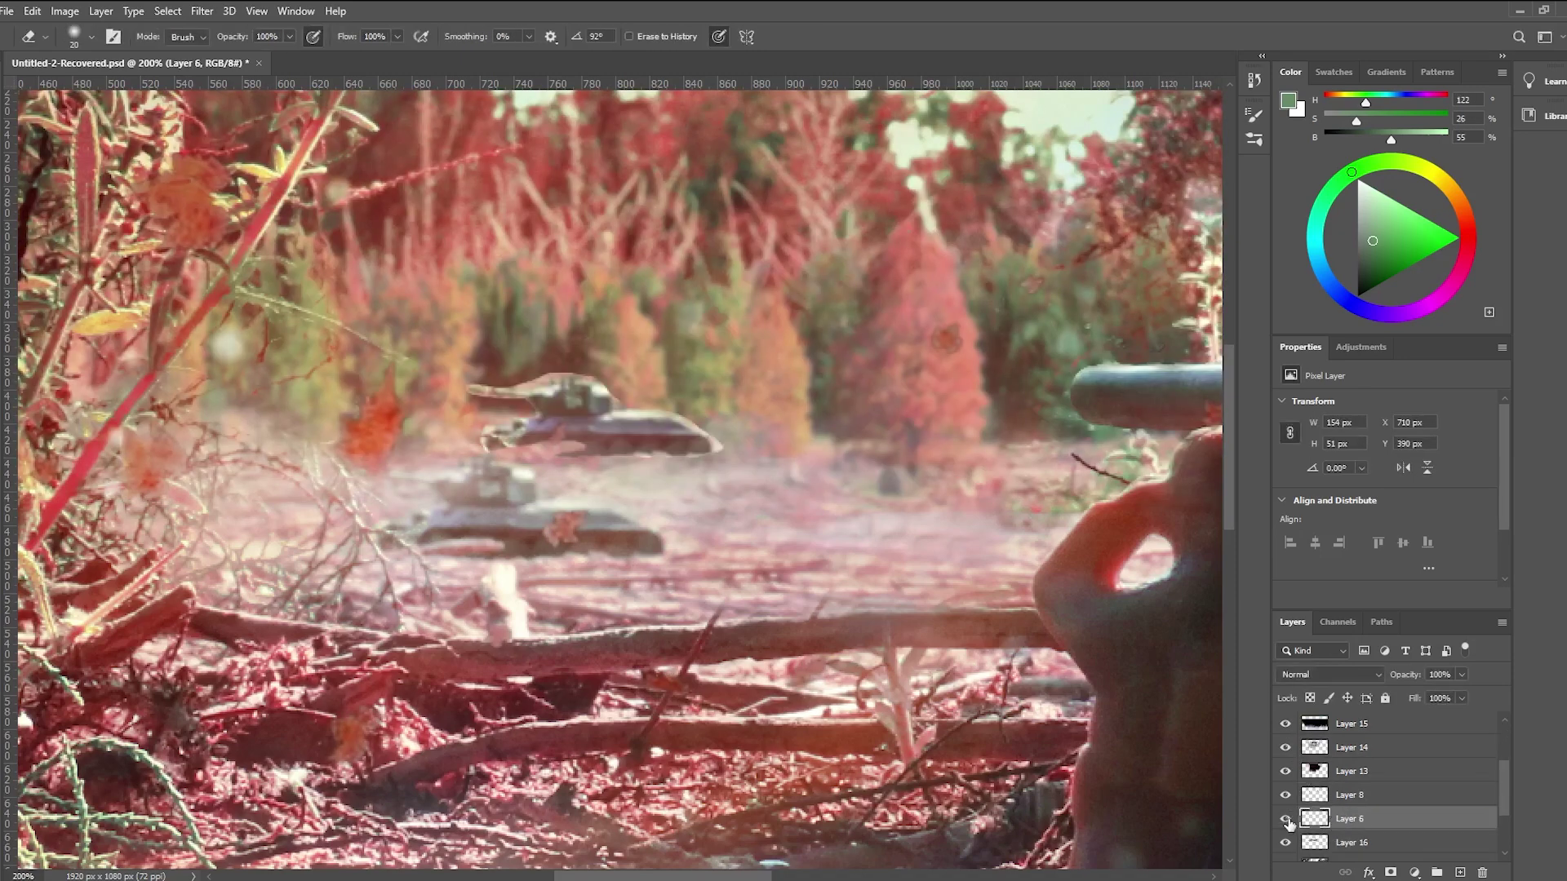
drag(703, 475, 732, 504)
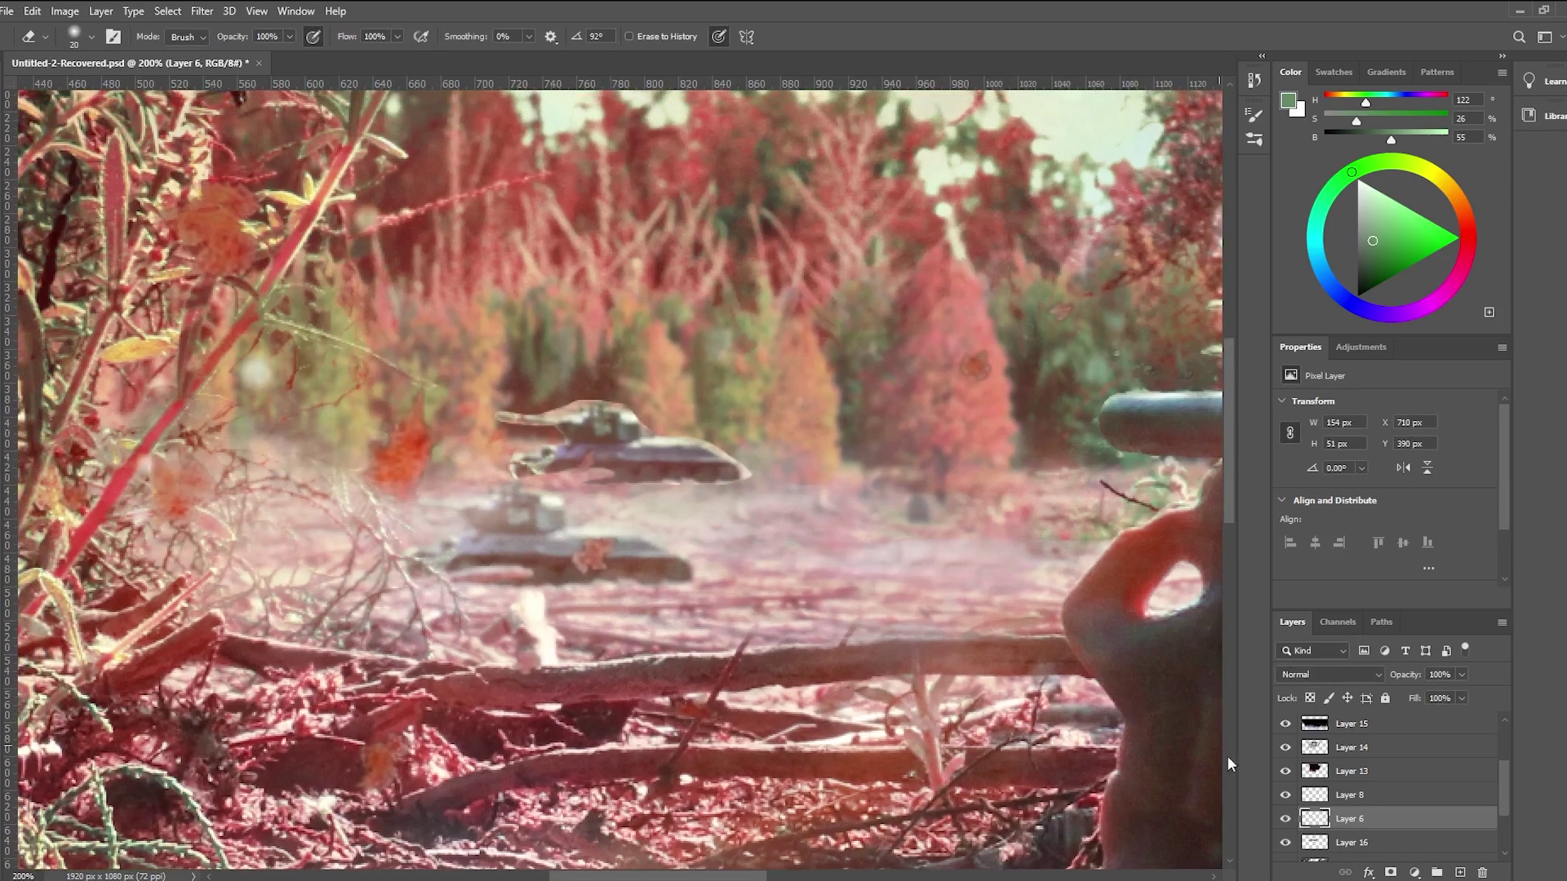
click(1285, 819)
Step: Retouch Layer 16's tree line behind the rear tank with the Clone Stamp, and delete Layer 6 with that tank
scroll(634, 479, up, 1)
scroll(634, 478, left, 1)
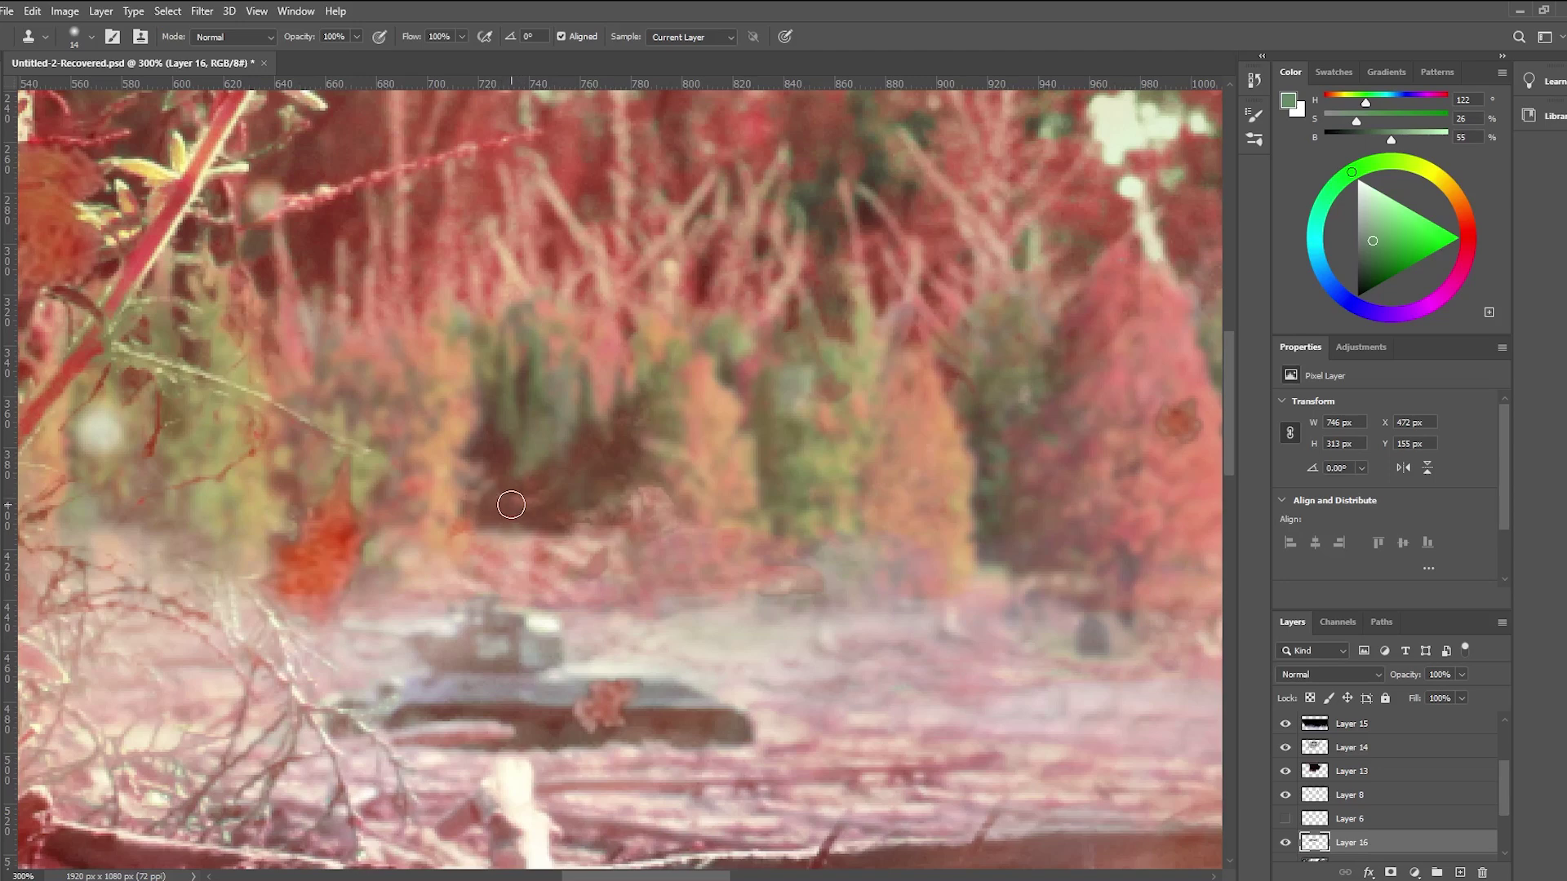
alt+click(555, 480)
click(515, 511)
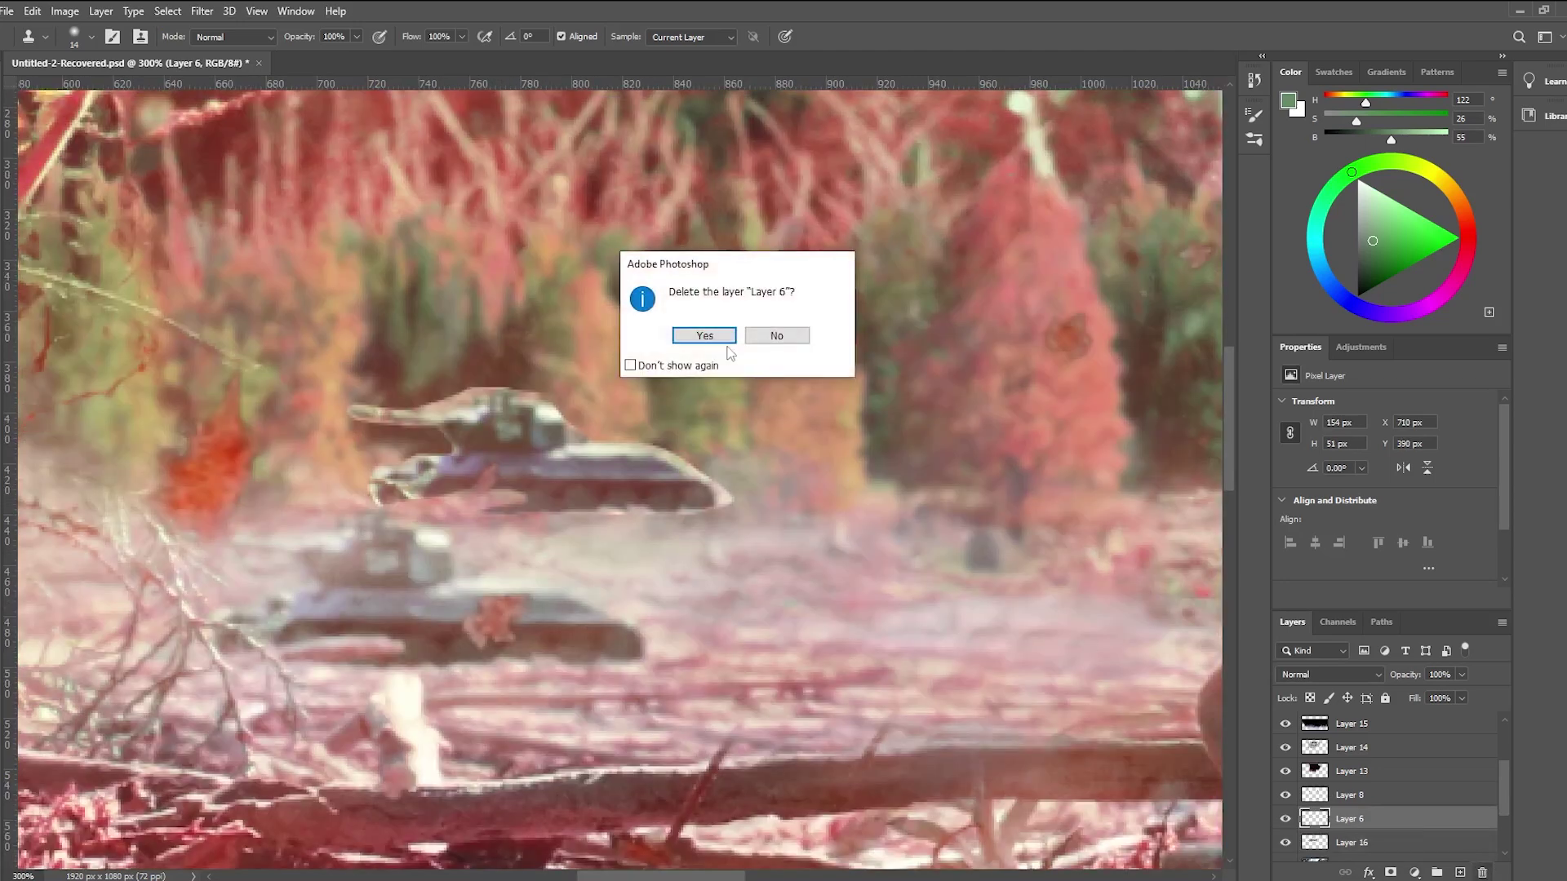
click(708, 337)
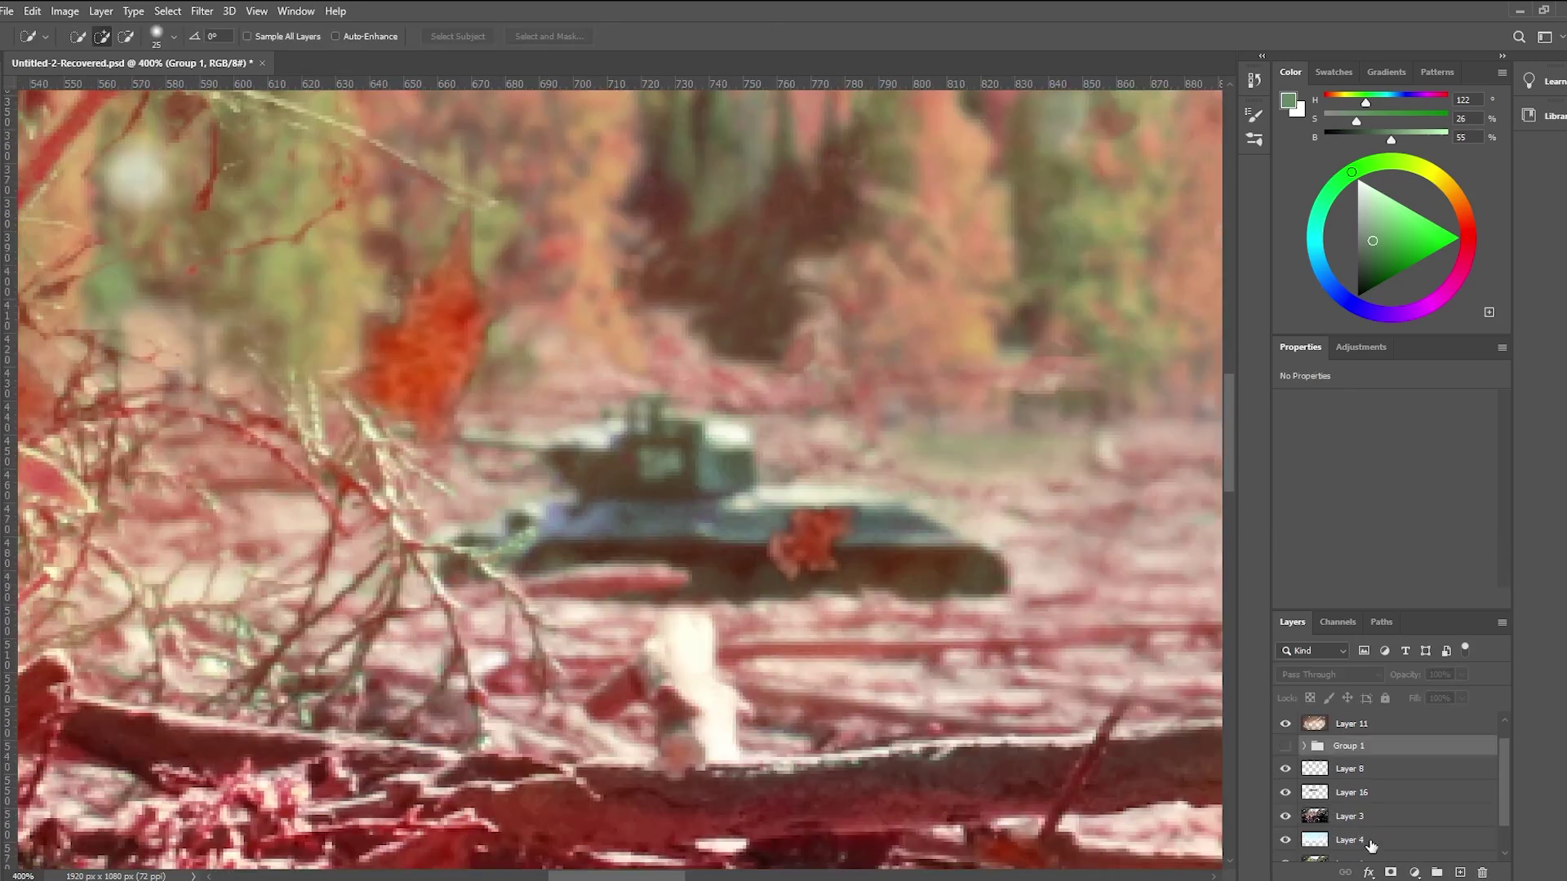
Step: Trace the remaining tank's rear end, hull top and turret on Layer 3 with a Pen tool path
click(1350, 793)
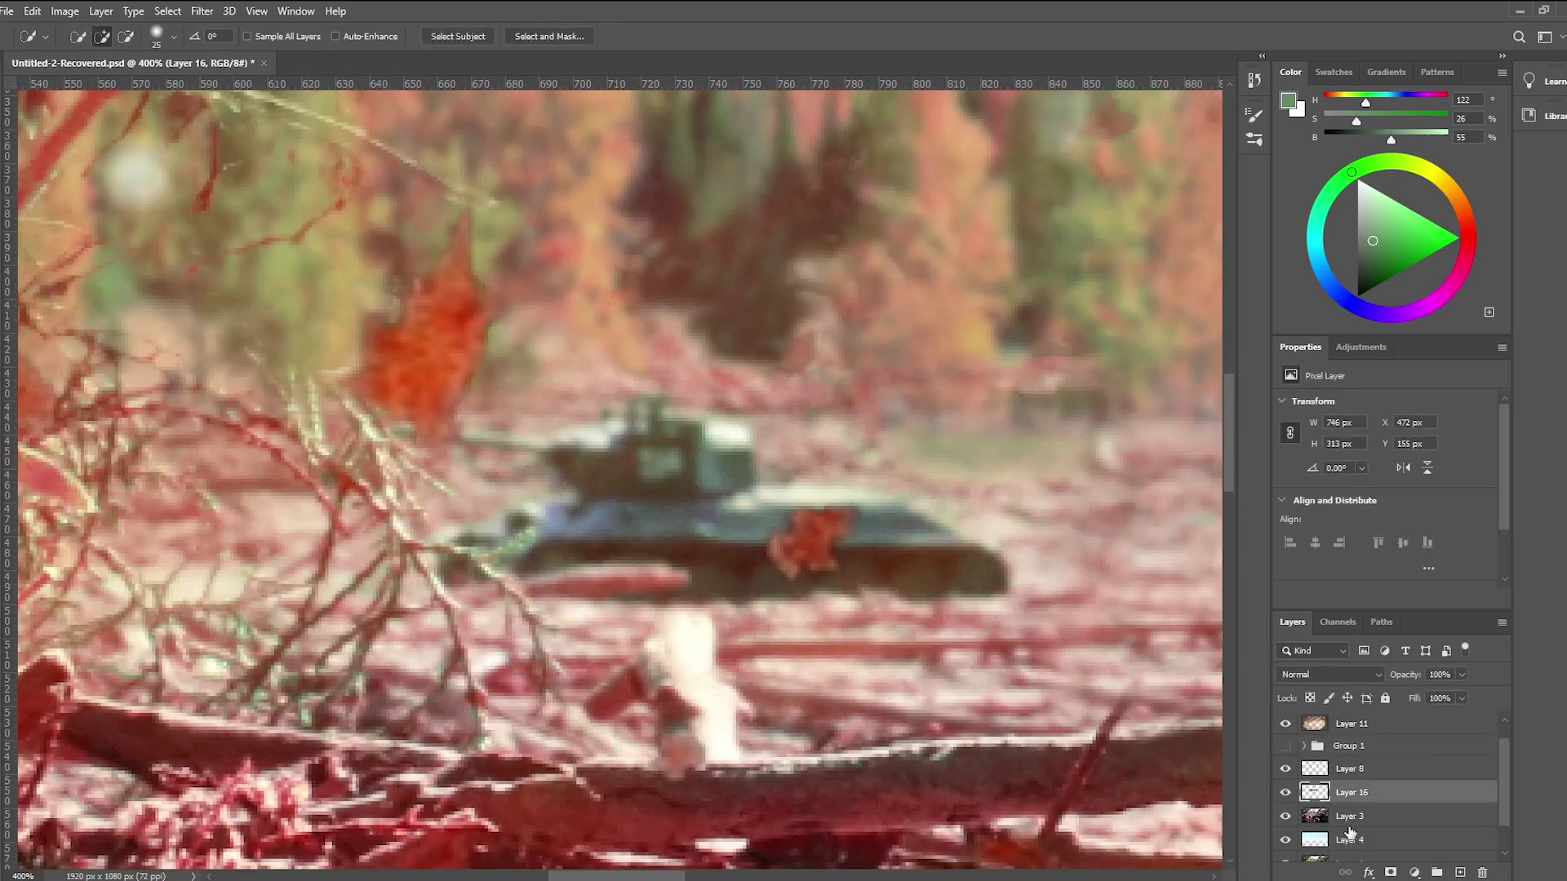
click(1350, 818)
right_click(1, 152)
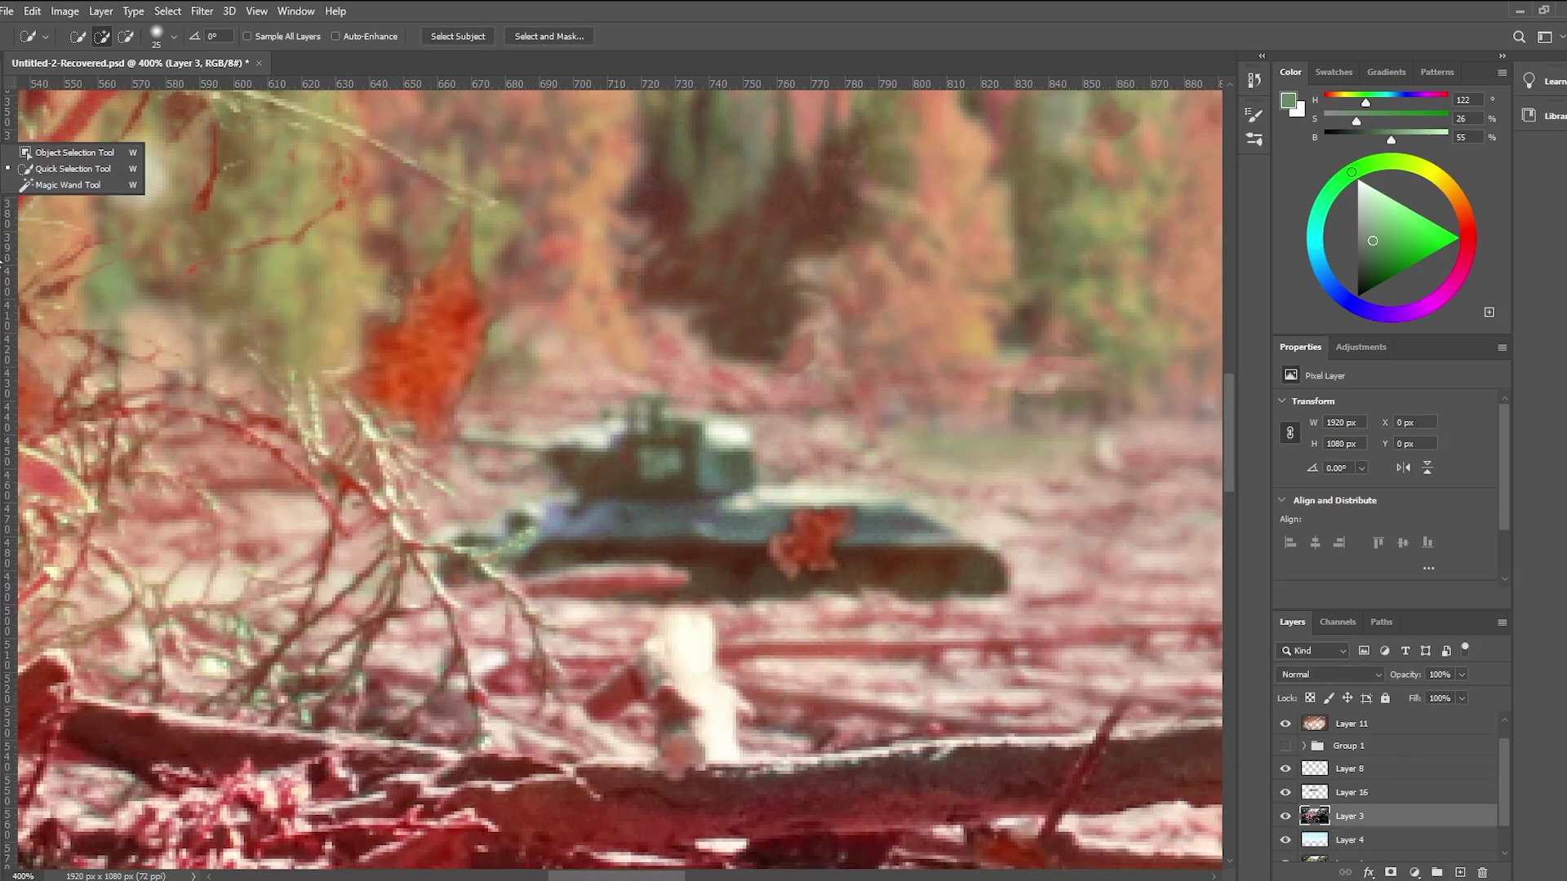
key(p)
click(1004, 590)
click(1007, 573)
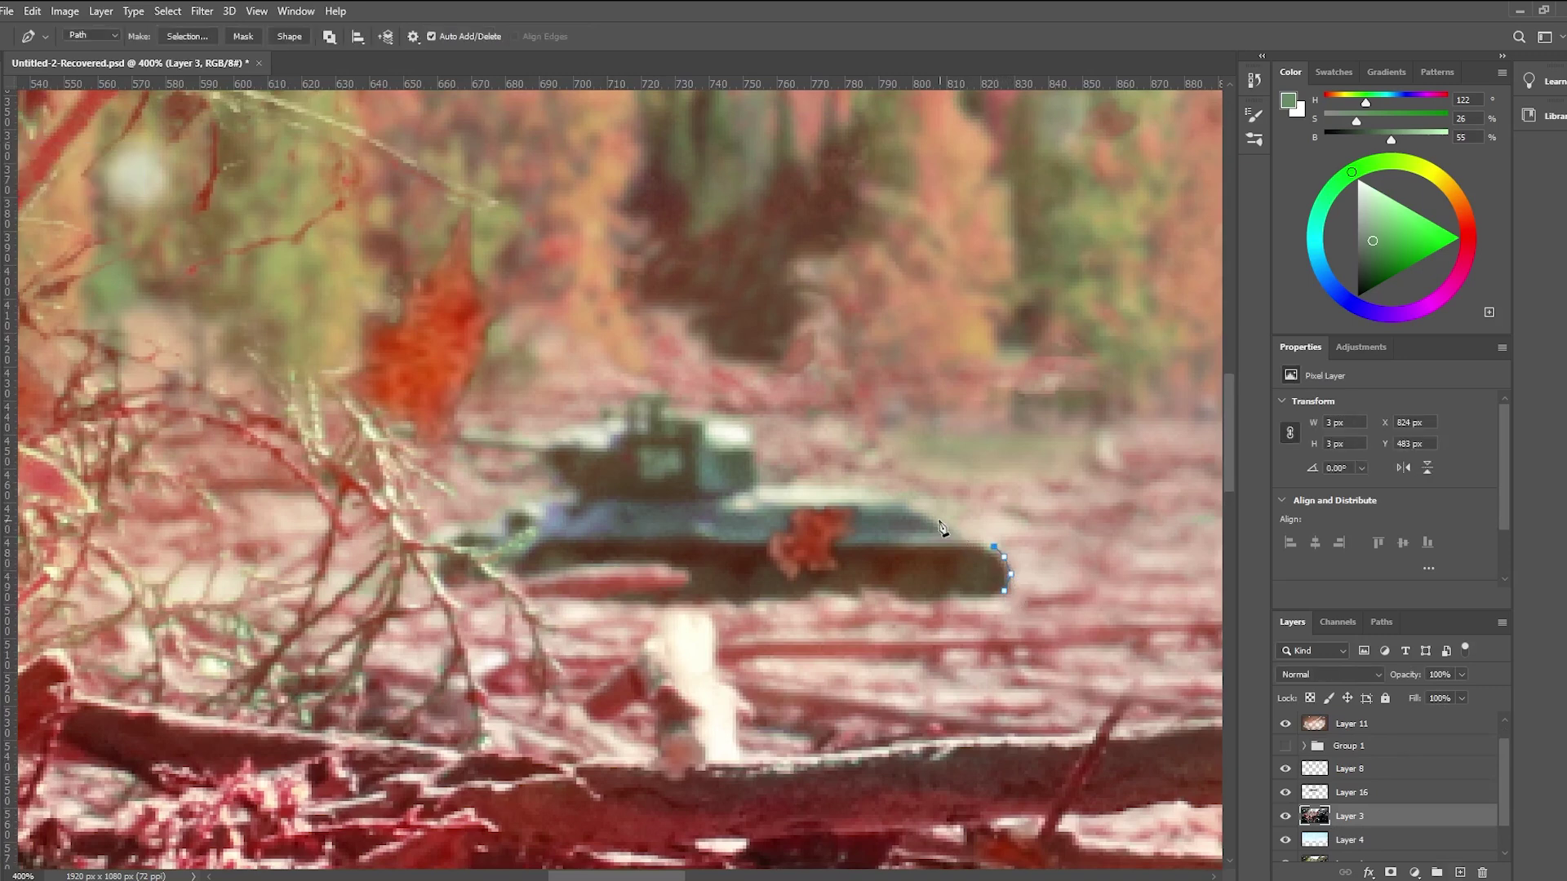
click(895, 493)
click(764, 487)
click(757, 445)
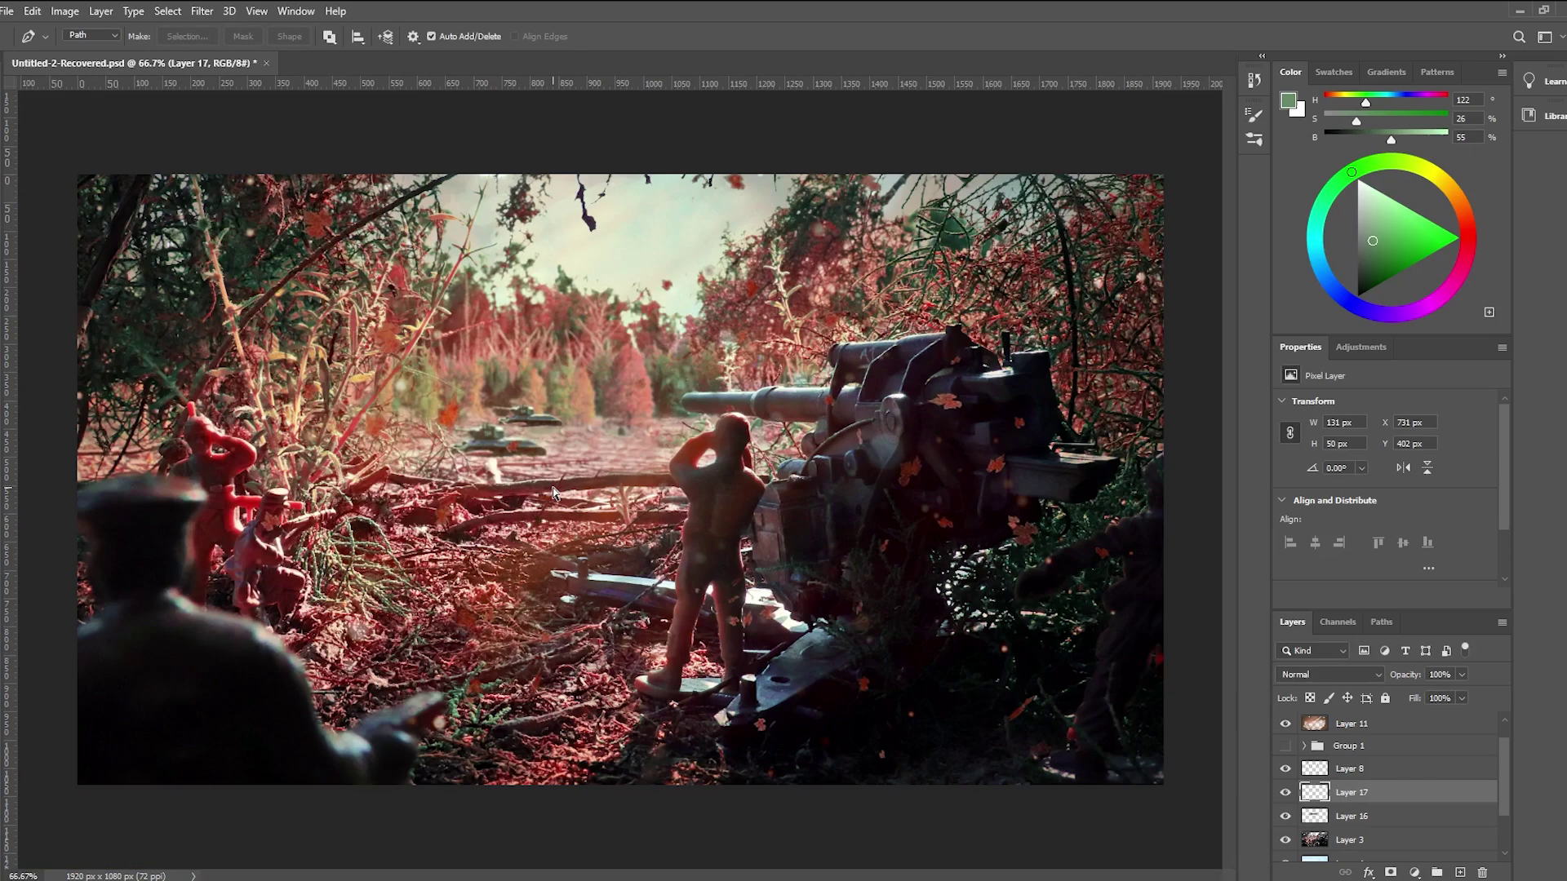
Step: Check the copied tank on Layer 17 against the original tank, both in the whole composition and up close
key(ctrl+minus)
key(ctrl+minus)
key(ctrl+plus)
key(ctrl+plus)
key(ctrl+plus)
key(ctrl+plus)
key(ctrl+plus)
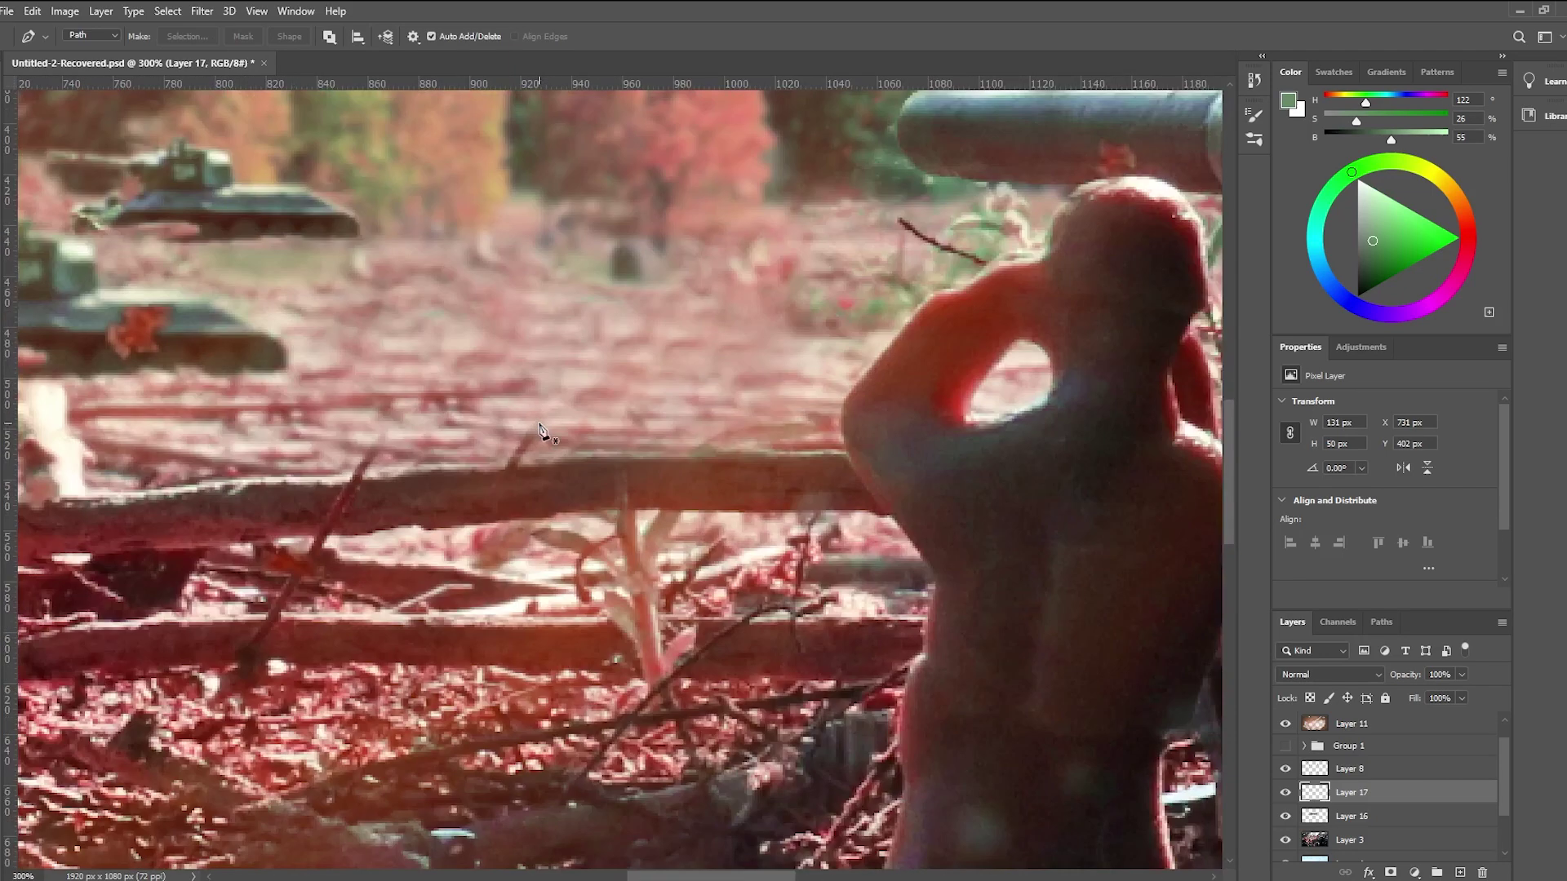
Step: Place the side-view tank image as Layer 18 over the rear tank, scaled to 10.24%, and reorder it beneath Layer 17
drag(258, 158, 519, 417)
drag(555, 522, 570, 571)
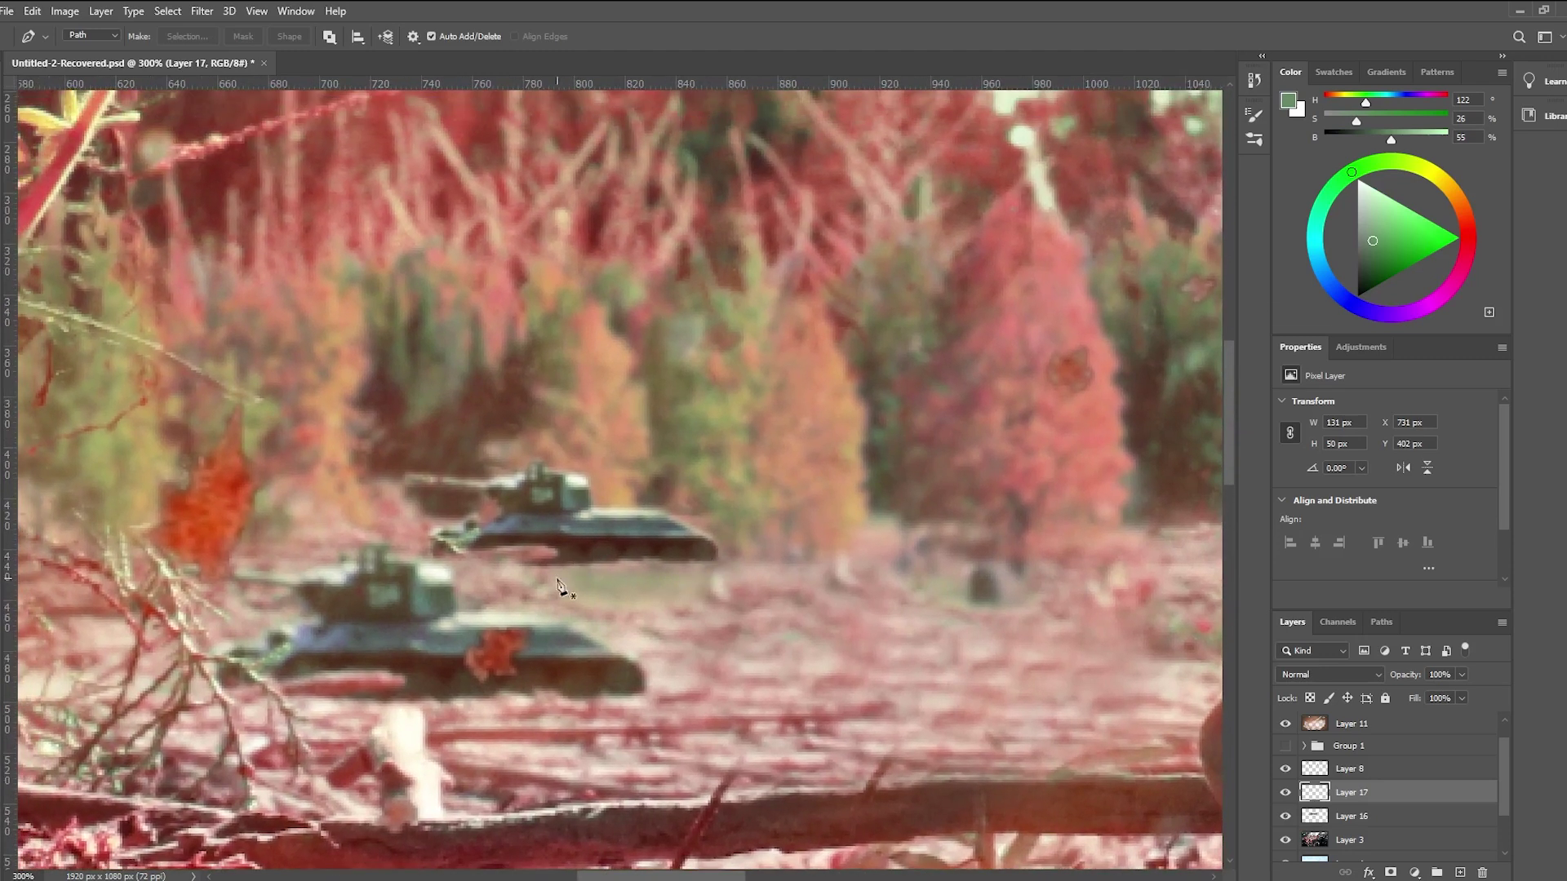
drag(676, 526, 176, 356)
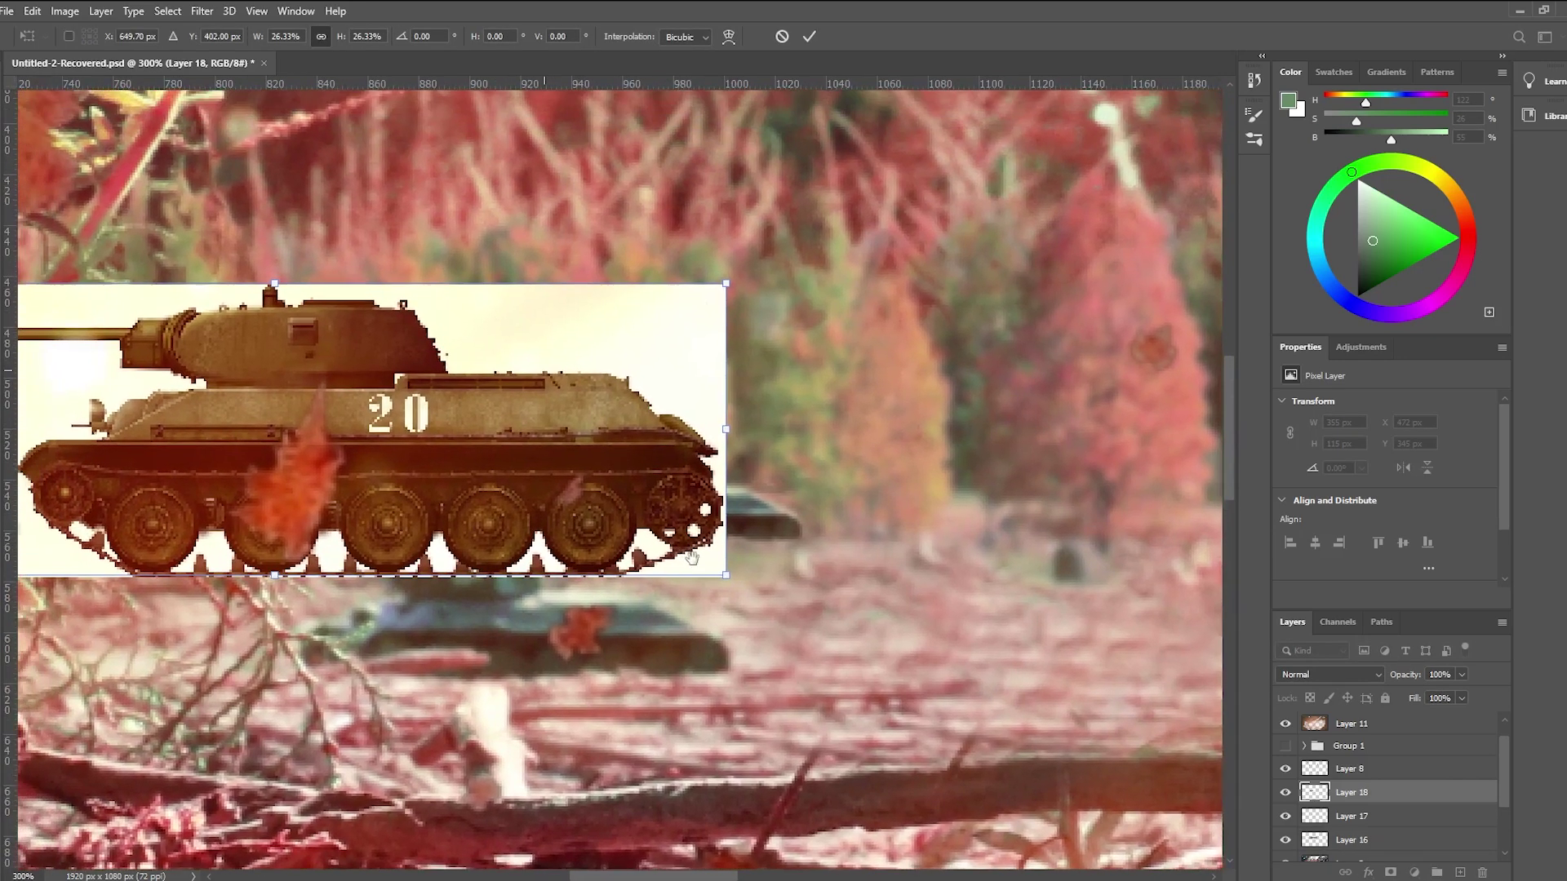
drag(163, 352, 775, 519)
scroll(720, 512, up, 2)
drag(748, 583, 792, 465)
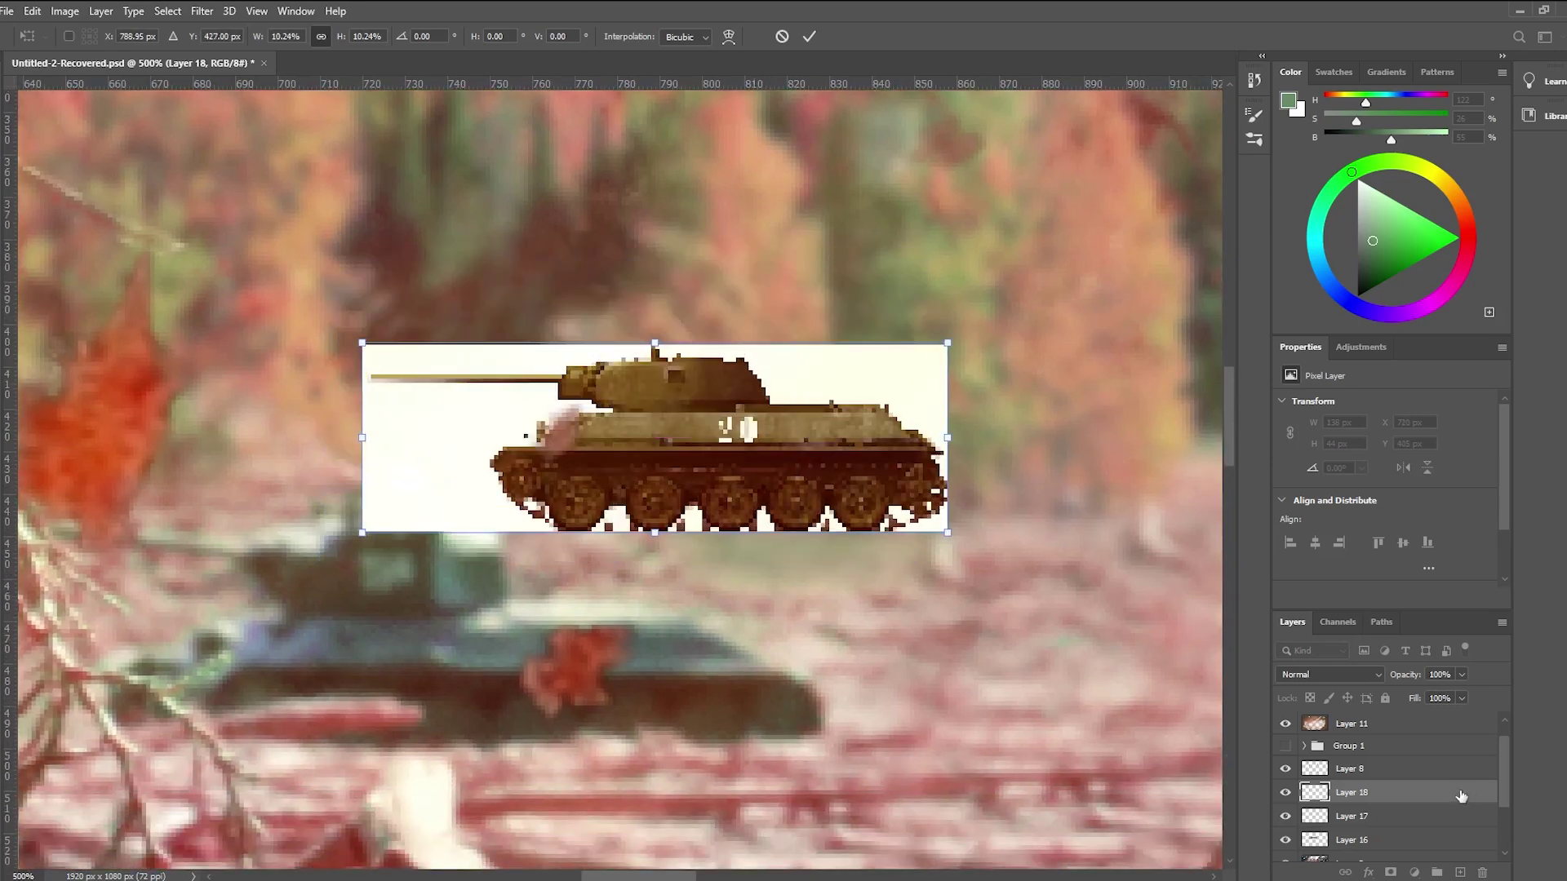
key(Return)
drag(1466, 797, 1461, 761)
drag(1342, 785, 1357, 836)
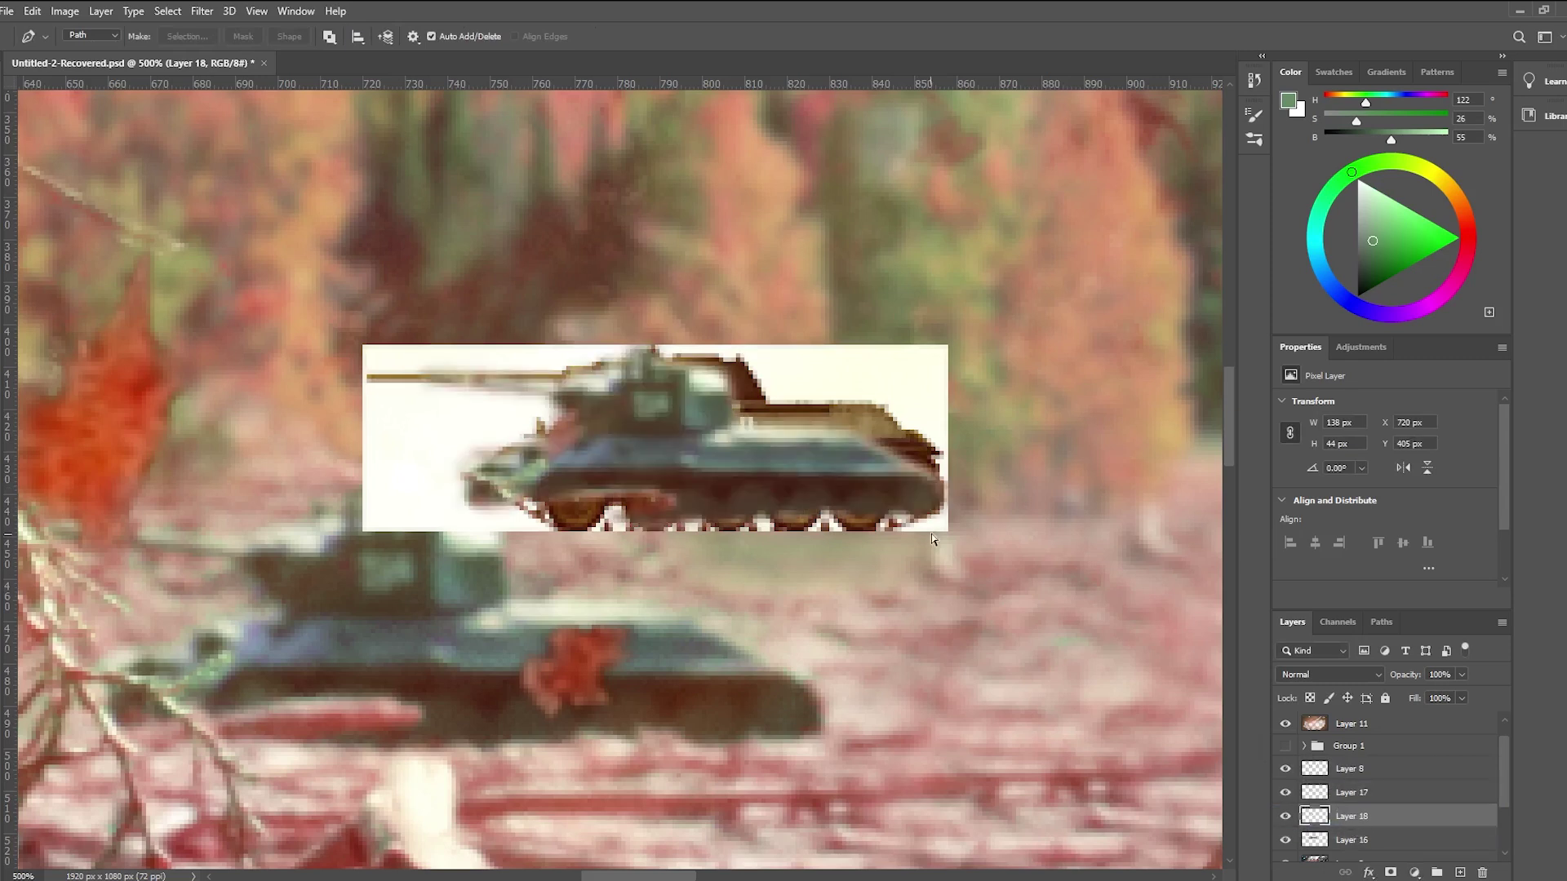
key(ctrl+t)
mouse_move(932, 526)
mouse_down()
mouse_move(928, 563)
mouse_move(893, 541)
mouse_move(925, 546)
mouse_up()
key(Escape)
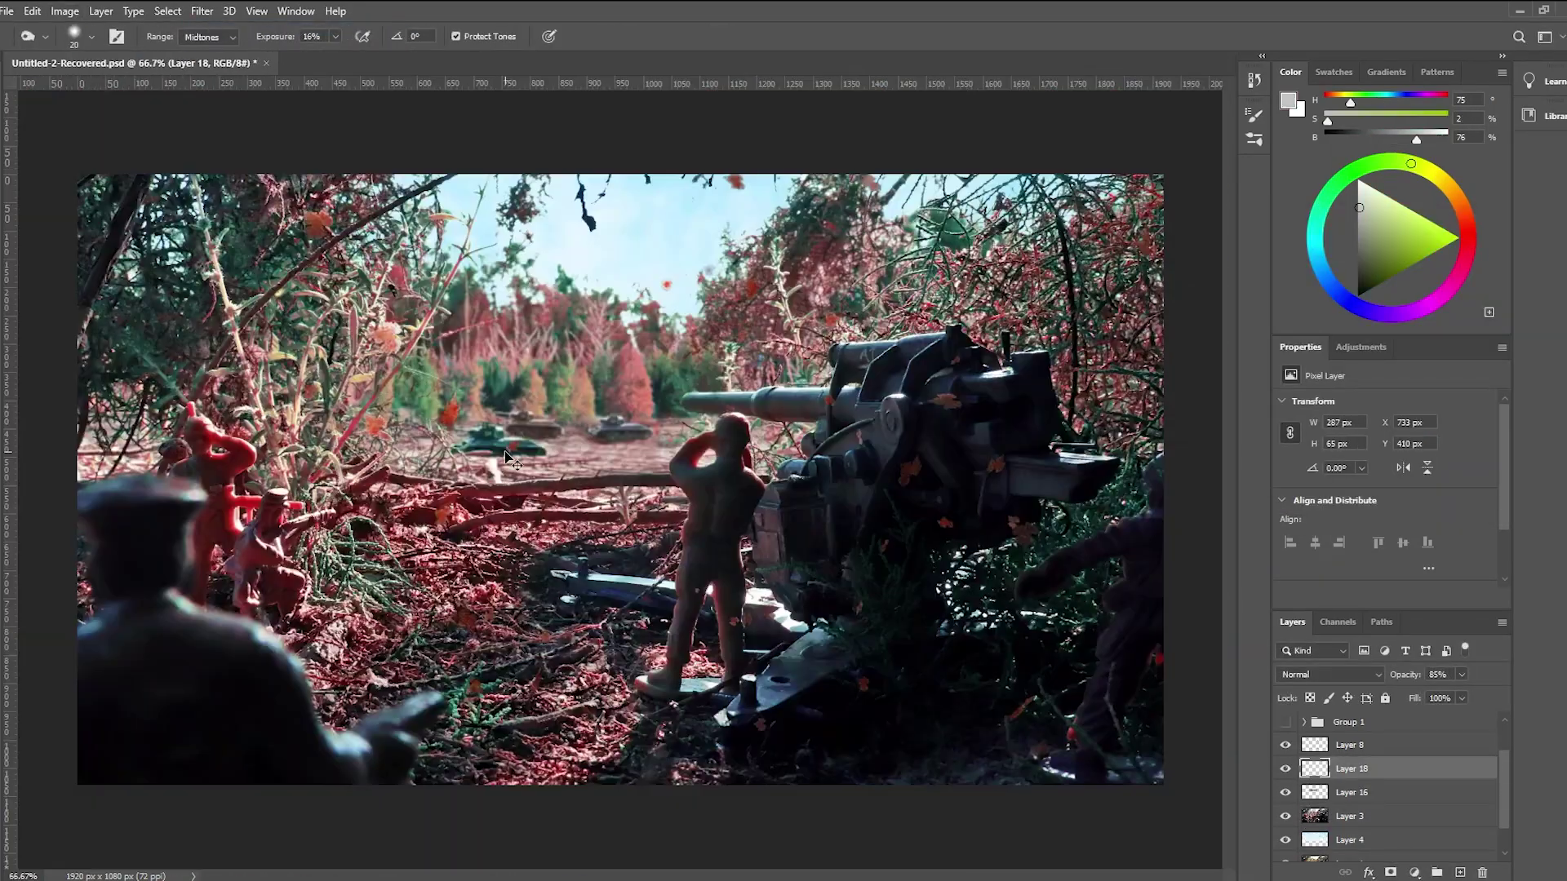
Step: Check the three distant tanks, and show Group 1's smoke and Layer 11's light overlay again
key(ctrl+plus)
key(ctrl+plus)
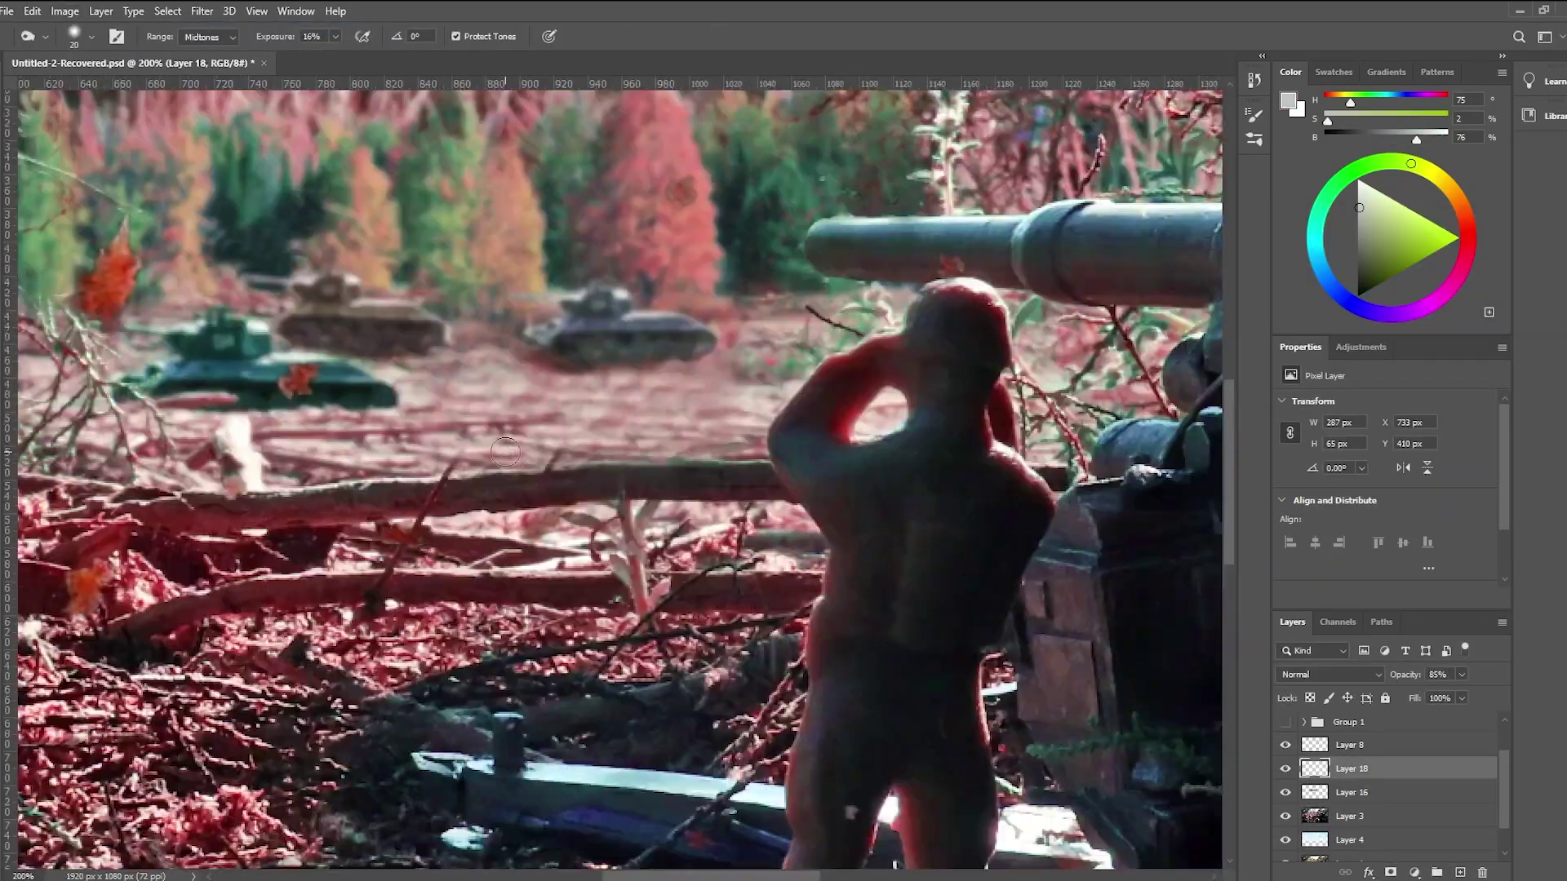
key(ctrl+minus)
key(ctrl+minus)
key(ctrl+minus)
key(ctrl+minus)
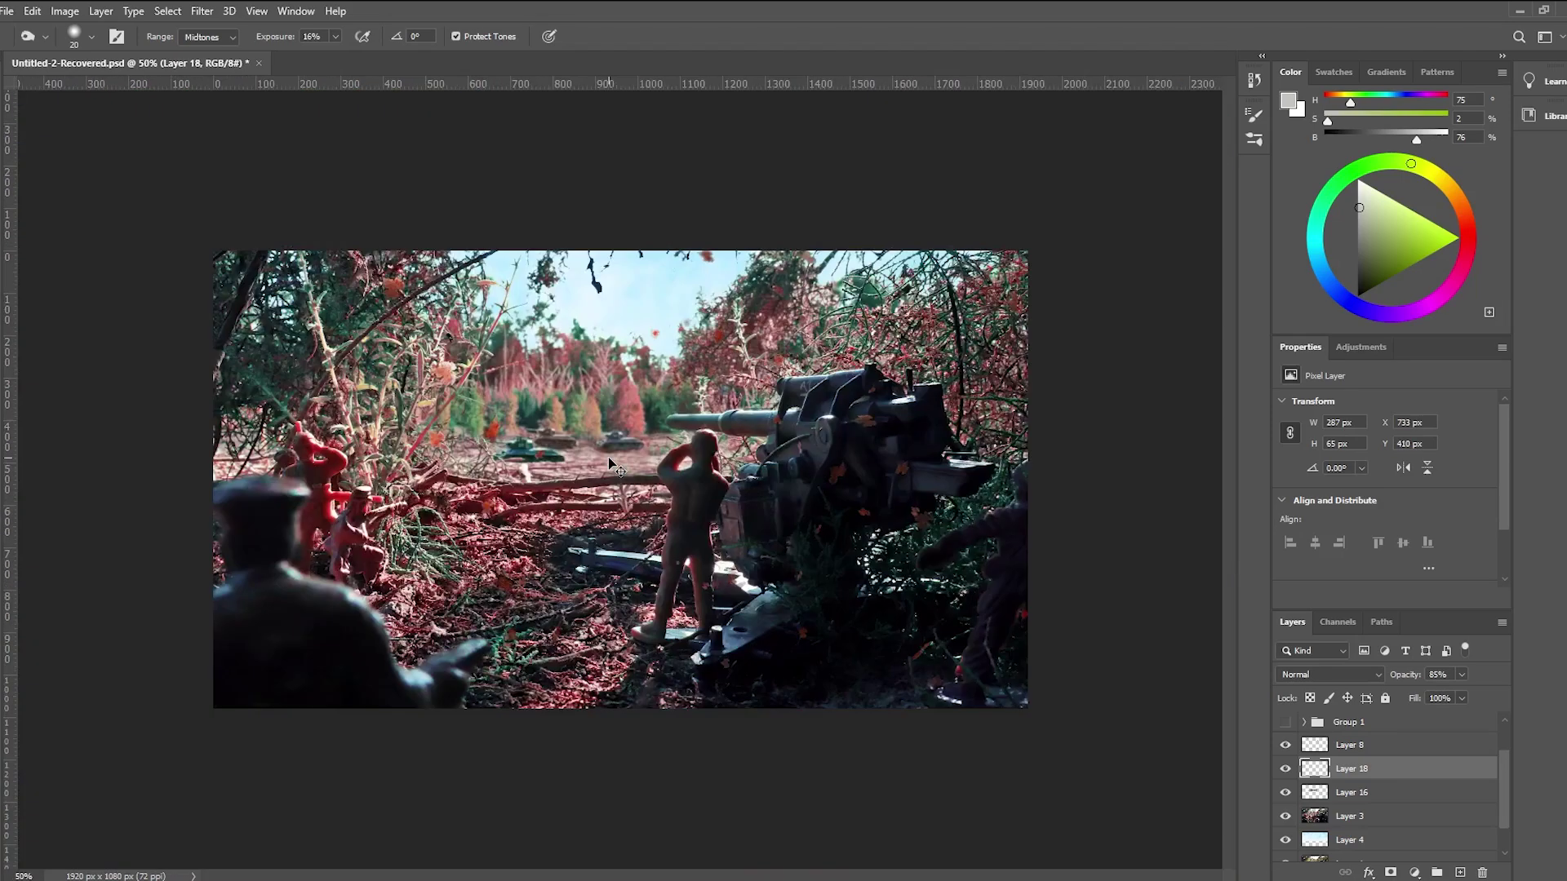
click(1286, 722)
scroll(1288, 746, up, 1)
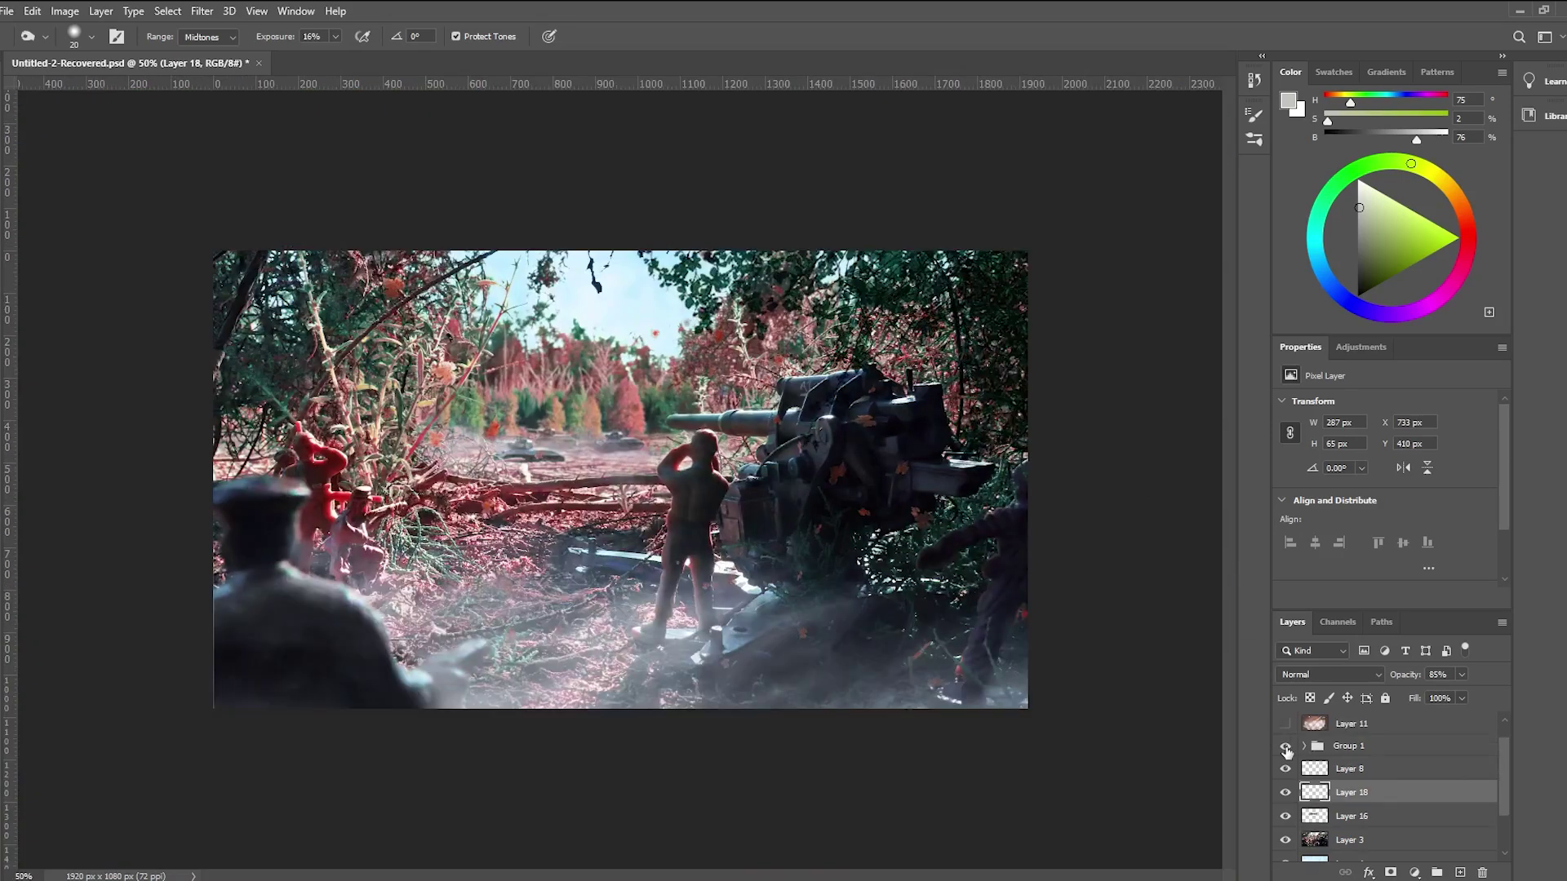
click(1286, 724)
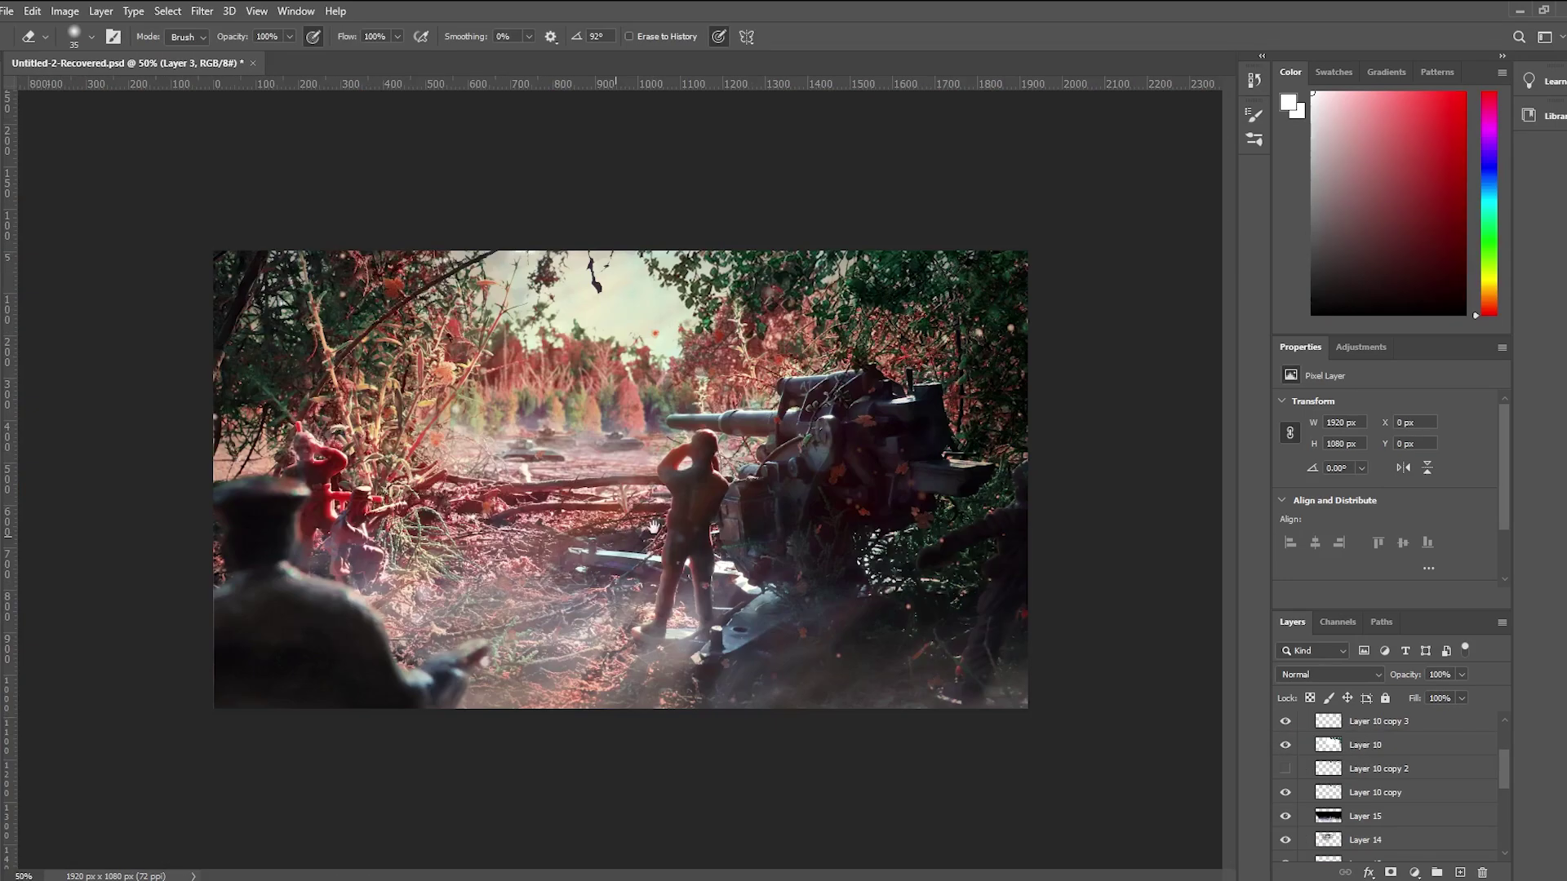
Step: Examine the whole composite at several magnifications to judge how smoke, lighting and tanks blend together
key(ctrl+minus)
key(ctrl+minus)
key(ctrl+minus)
key(ctrl+plus)
key(ctrl+plus)
key(ctrl+plus)
key(ctrl+plus)
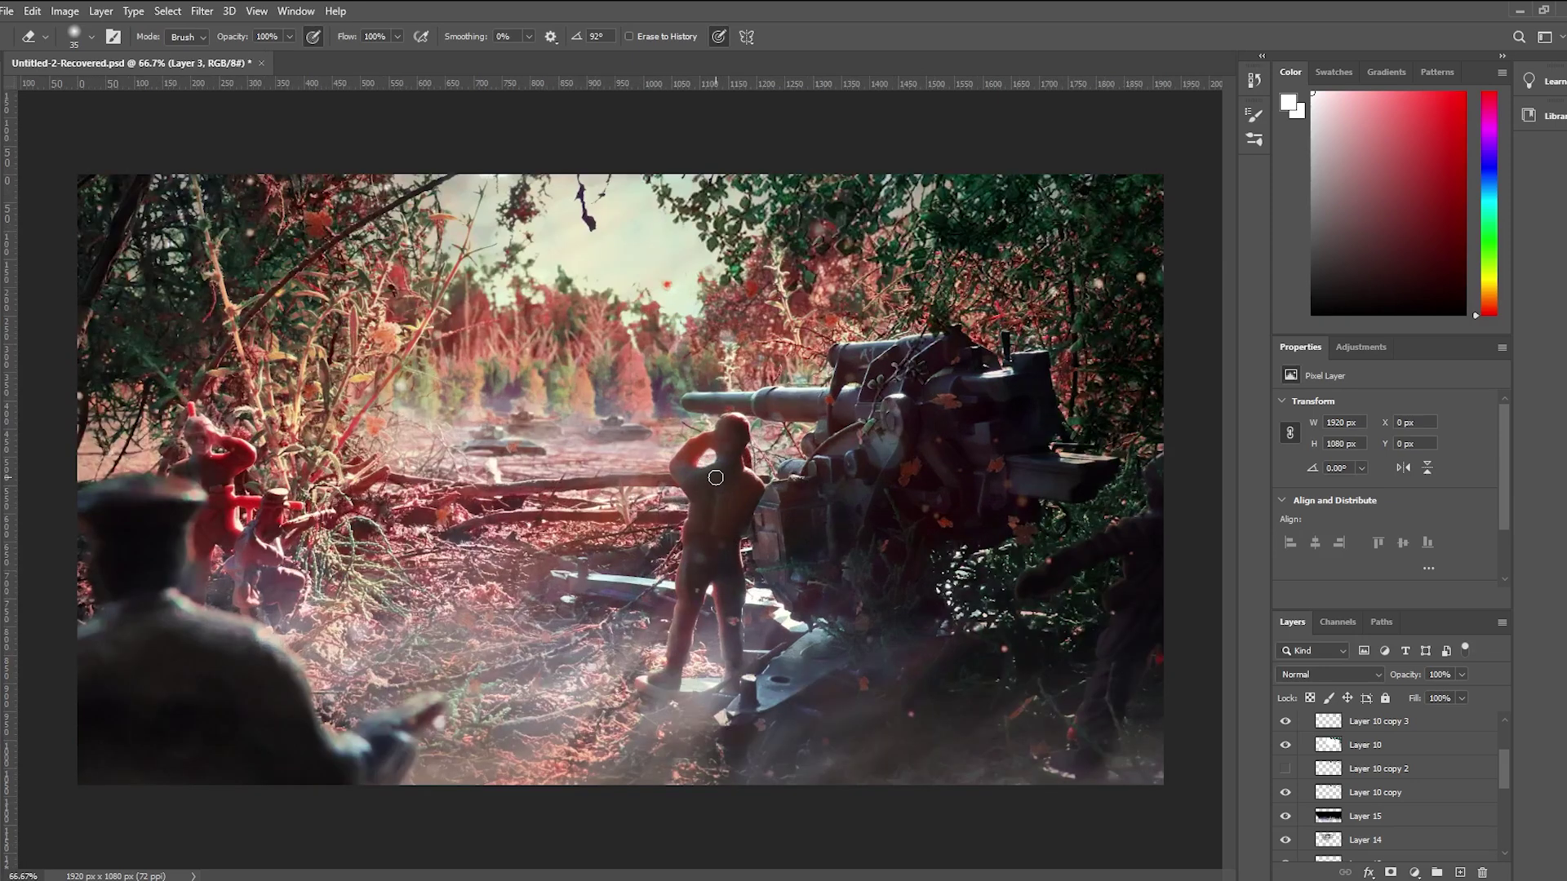
key(ctrl+minus)
key(ctrl+plus)
key(ctrl+minus)
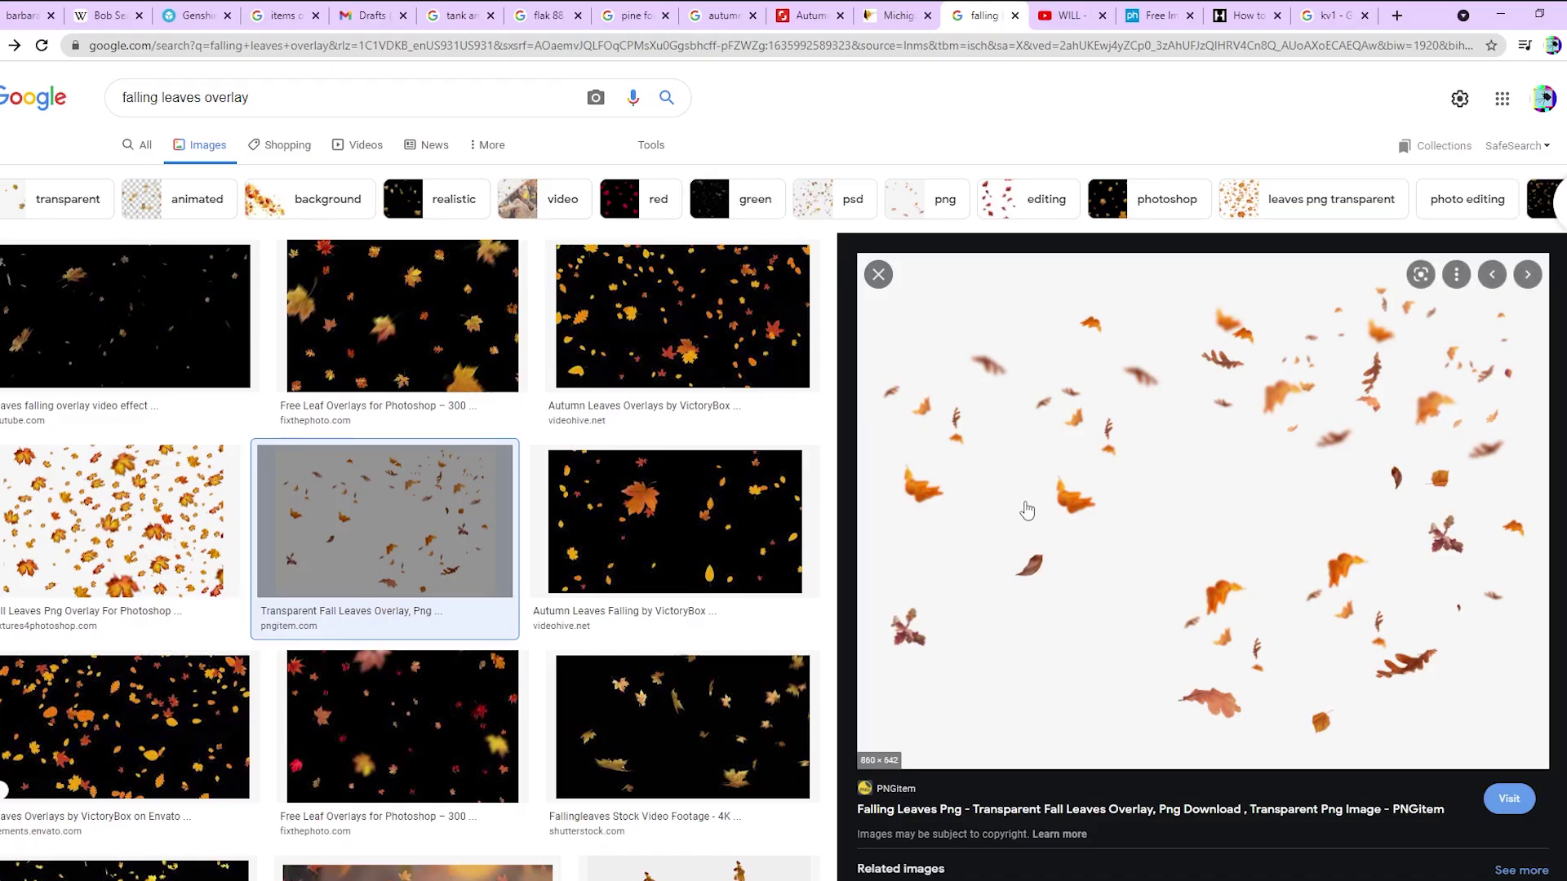
scroll(1024, 507, down, 4)
scroll(1118, 549, up, 4)
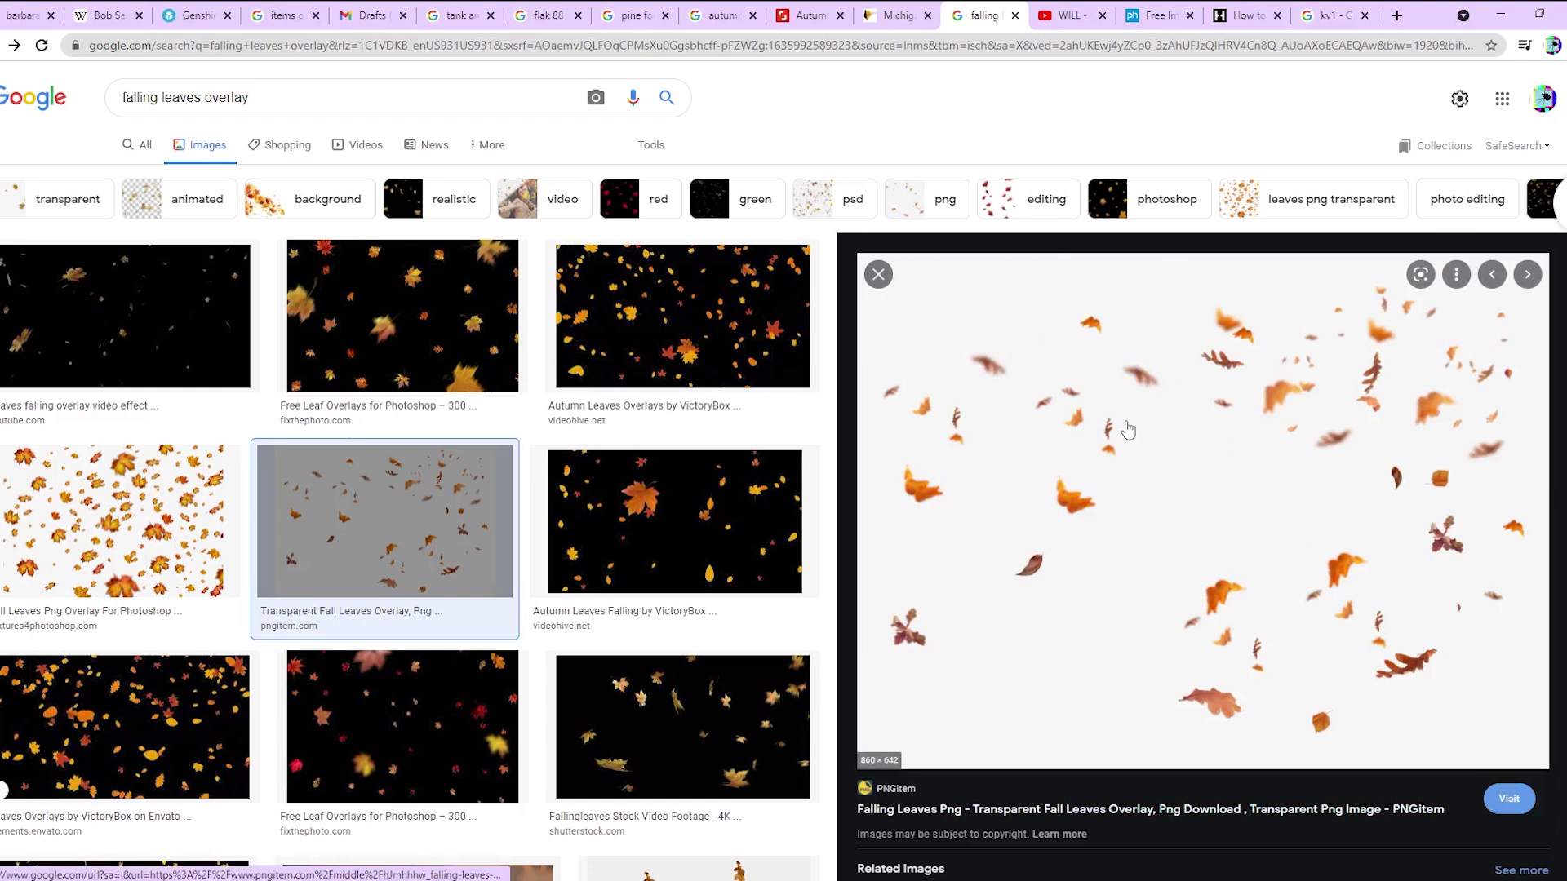
Step: In the browser, copy the PNGitem transparent fall leaves image from the falling leaves overlay results, and return to Photoshop
click(168, 97)
click(287, 101)
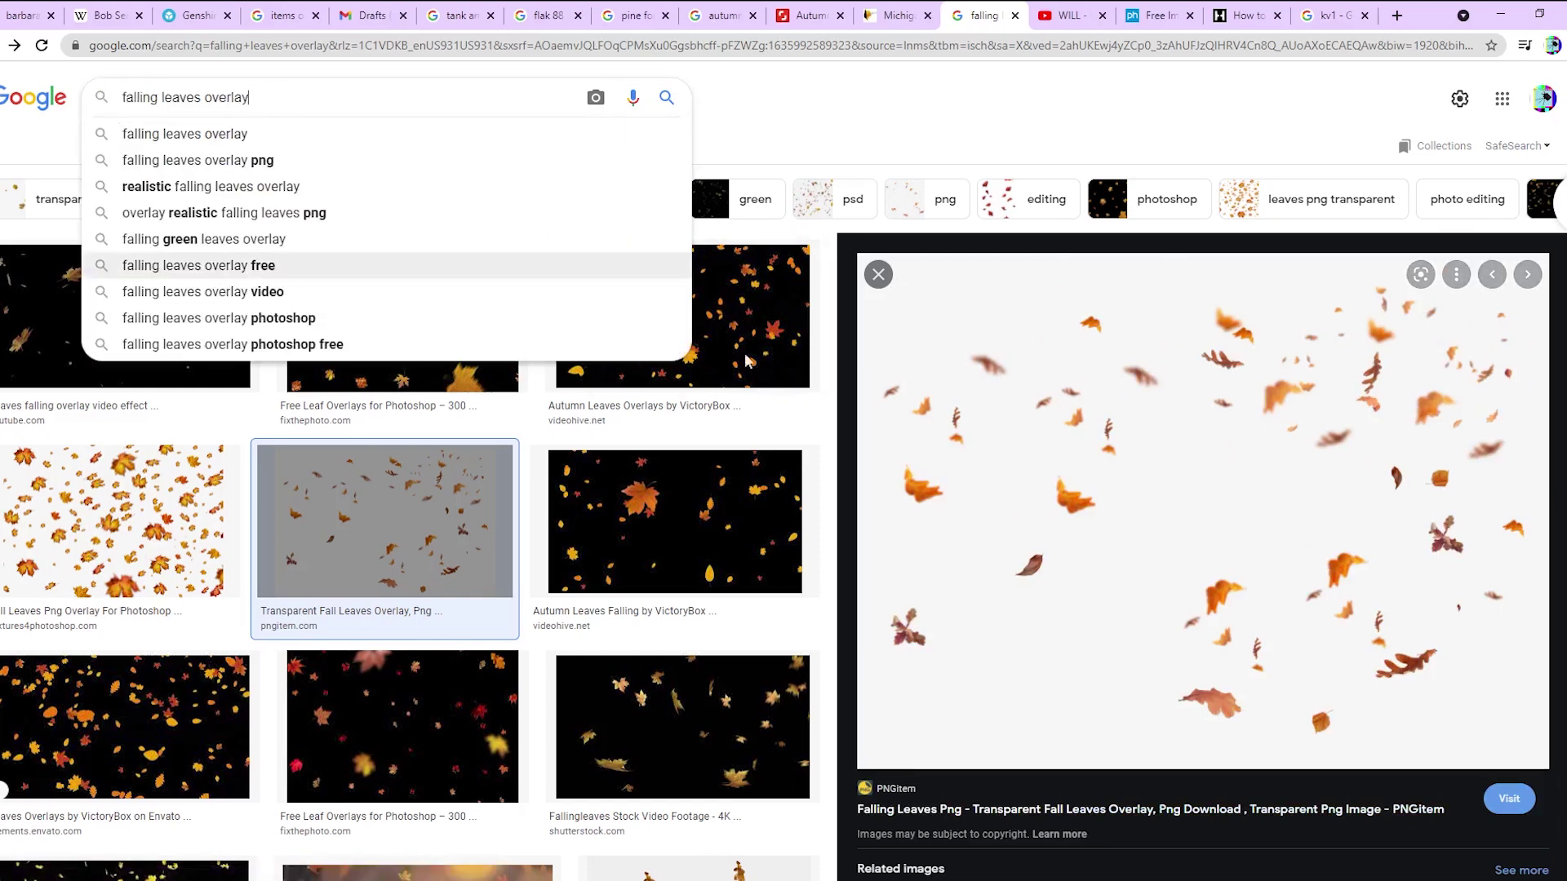
right_click(1093, 494)
click(1142, 691)
key(alt+Tab)
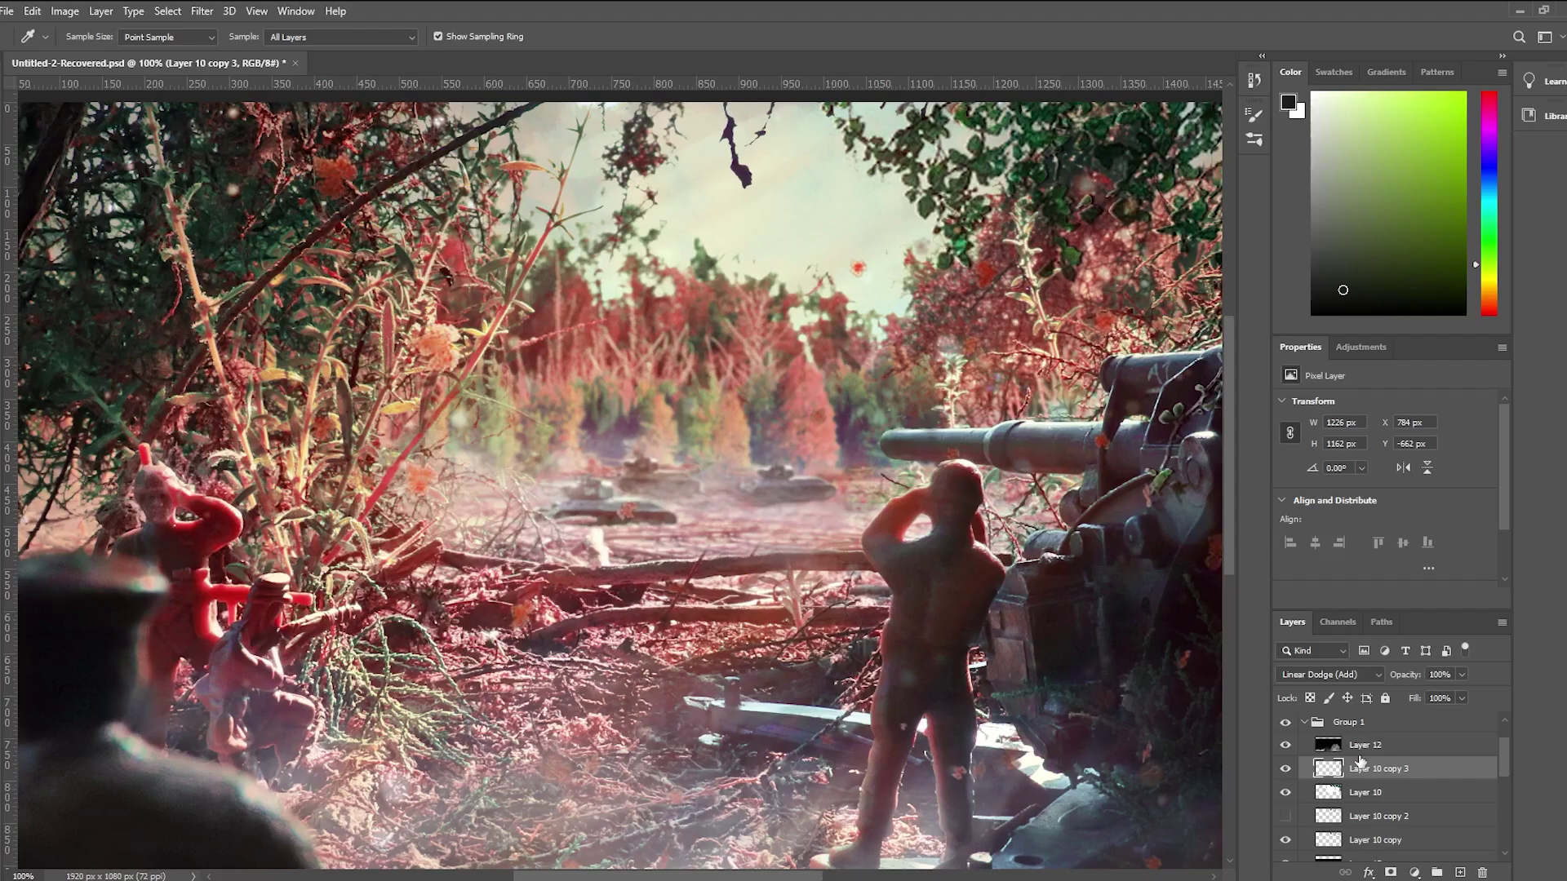
Step: Paste the falling leaves image as Layer 21 between Group 1 and Layer 11, and scale it to 191.57%
key(ctrl+minus)
key(ctrl+minus)
key(ctrl+v)
key(shift+alt+m)
key(ctrl+t)
drag(679, 501, 564, 405)
drag(687, 518, 871, 655)
drag(609, 510, 513, 507)
mouse_move(765, 649)
mouse_down()
mouse_move(918, 758)
mouse_move(777, 622)
mouse_up()
Step: Try different blend modes on Layer 21, and commit the enlarged leaves' placement across the scene
click(1330, 674)
click(1303, 485)
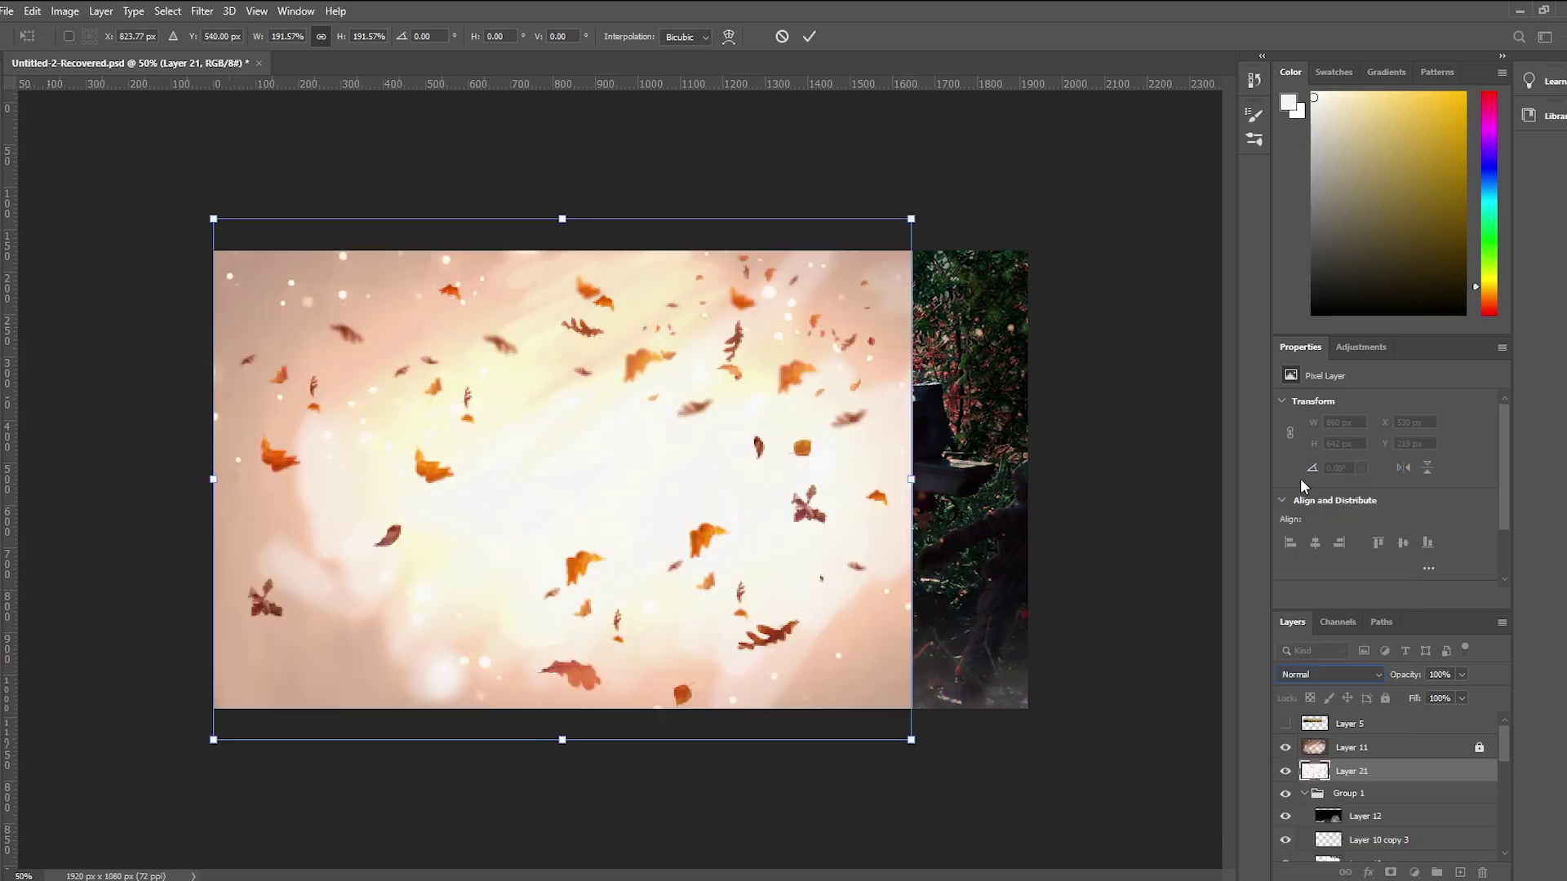
click(1313, 677)
click(1303, 527)
mouse_move(743, 557)
mouse_down()
mouse_move(765, 558)
mouse_move(747, 556)
mouse_up()
key(Return)
Step: Shift the hue of Layer 21's leaves to -14 with Hue/Saturation, and sample reddish foliage colours for comparison
key(i)
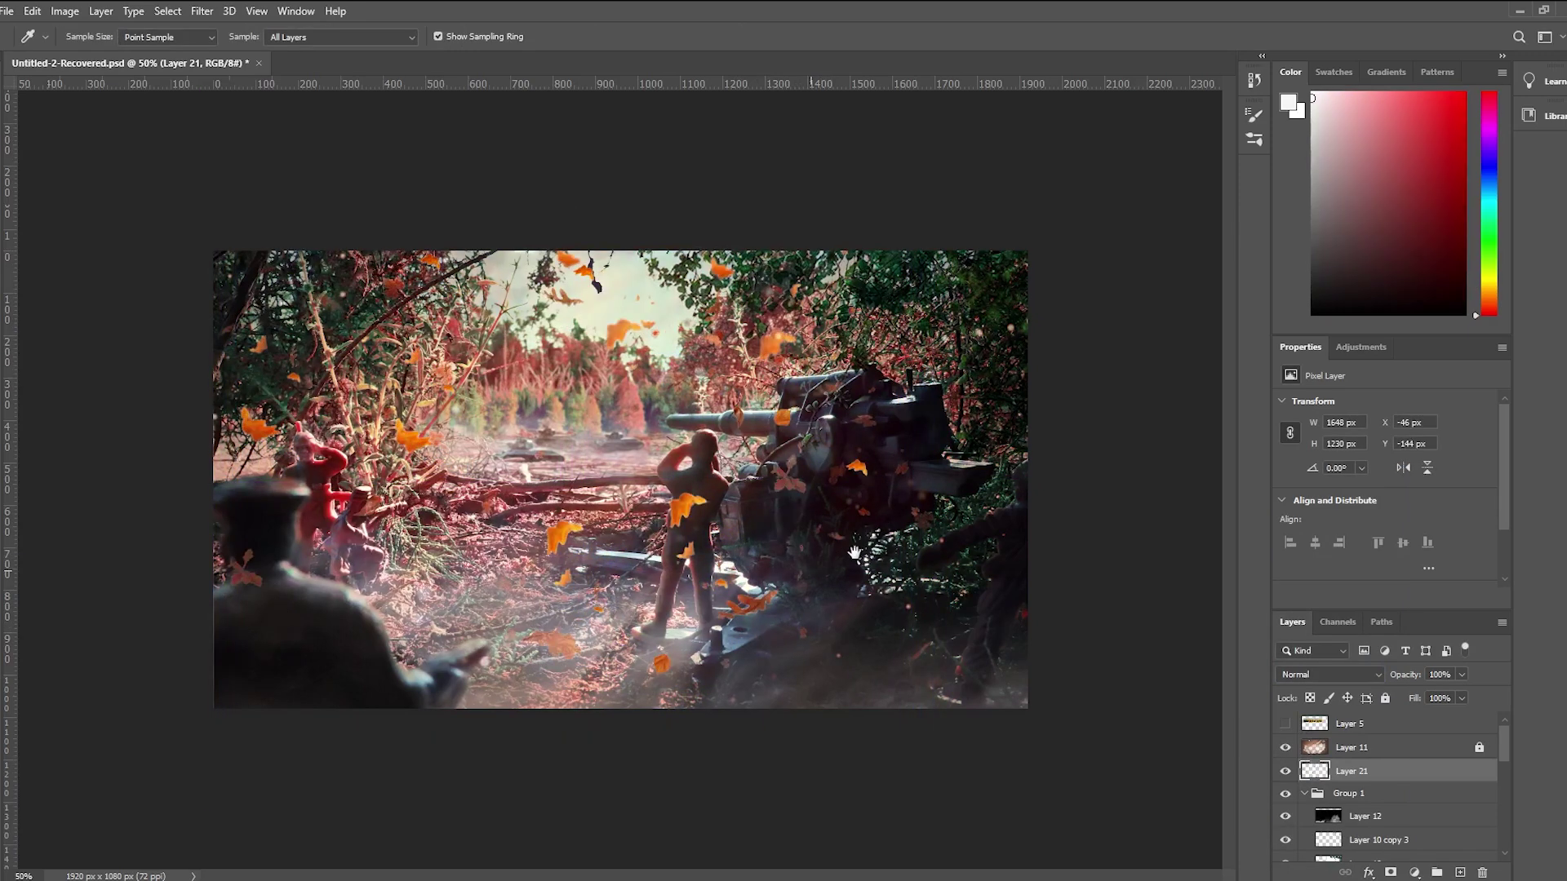
key(e)
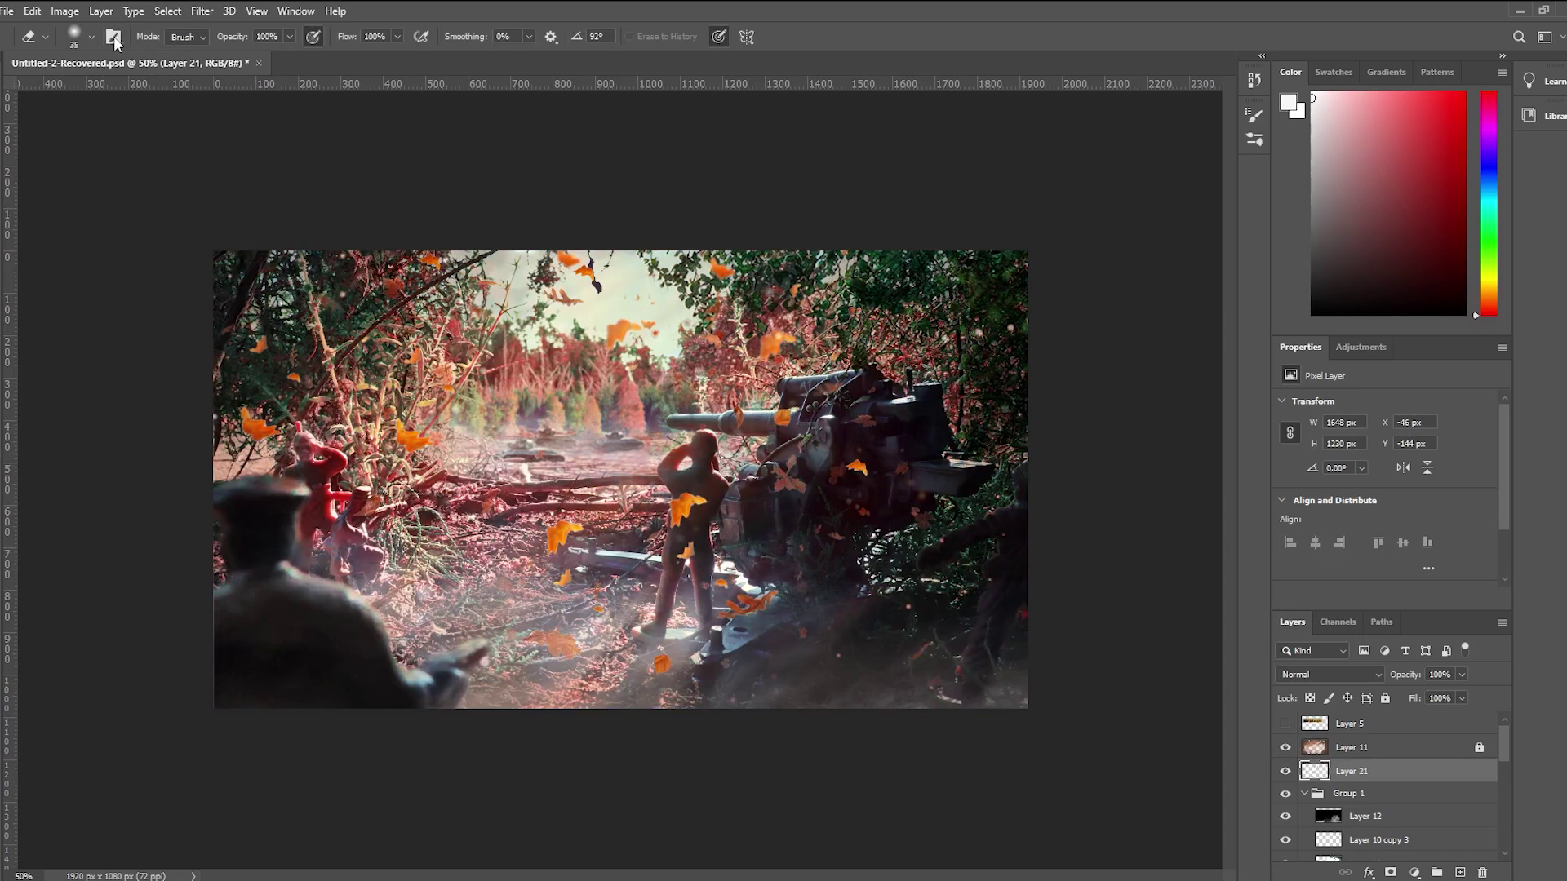
key(l)
click(65, 10)
mouse_move(130, 54)
click(261, 146)
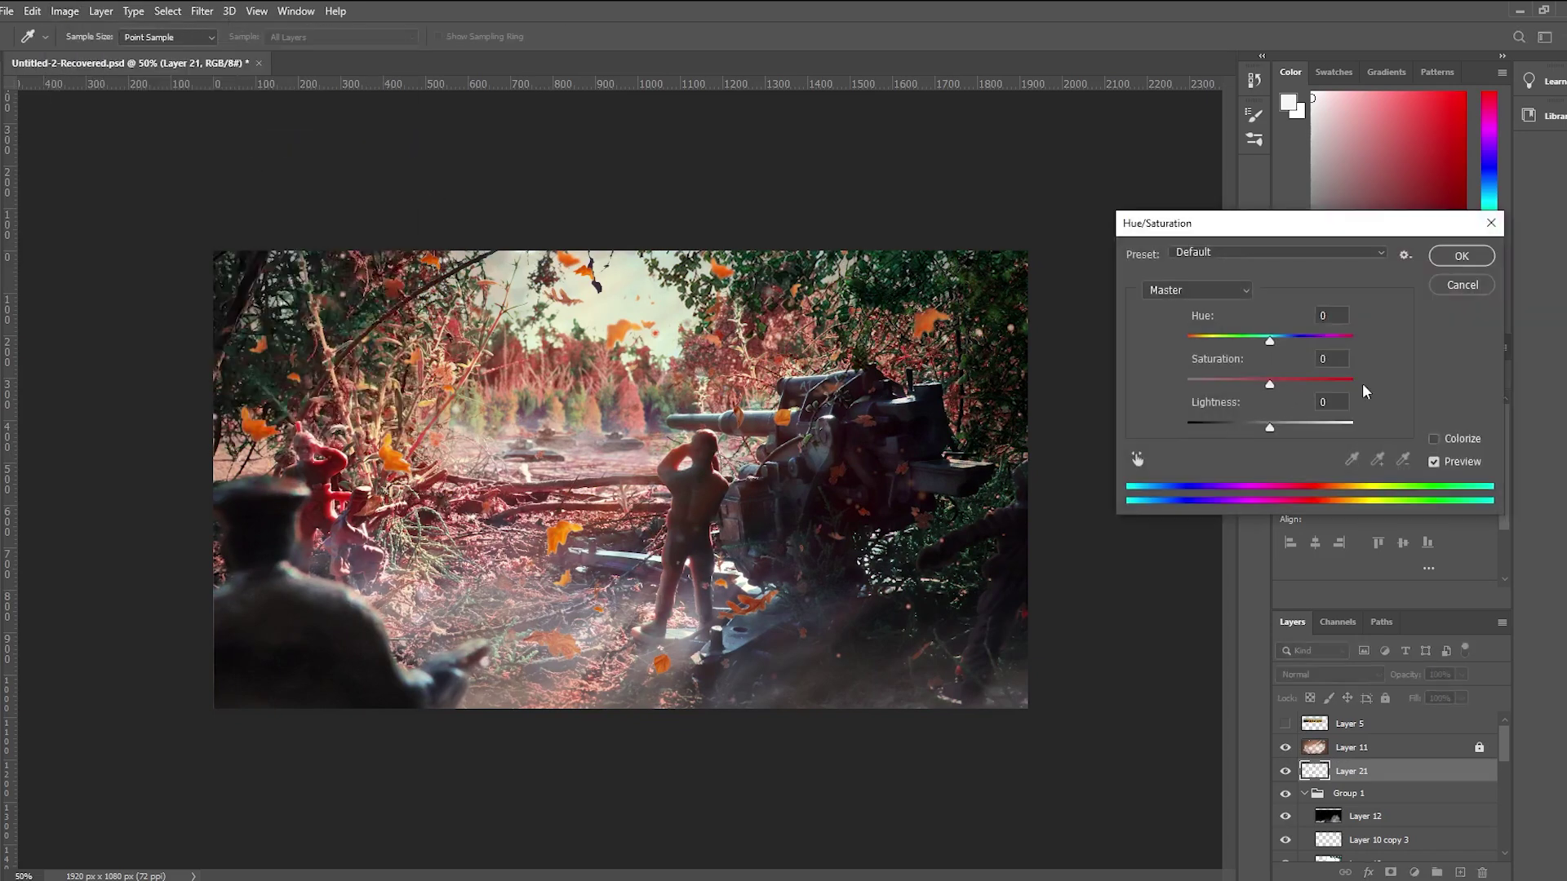
drag(1270, 341, 1263, 357)
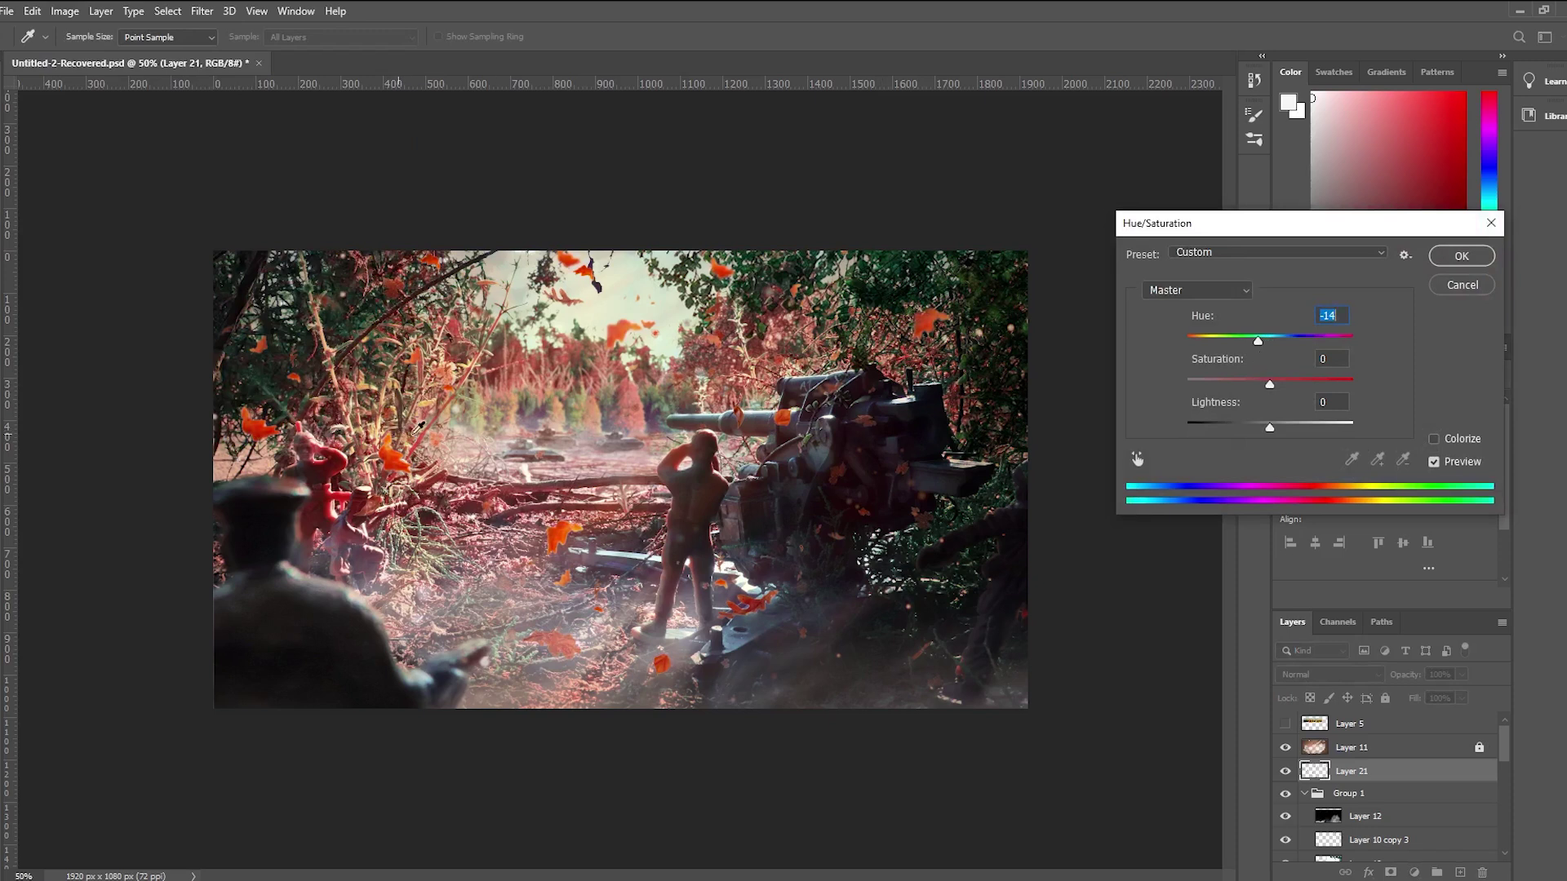
click(382, 351)
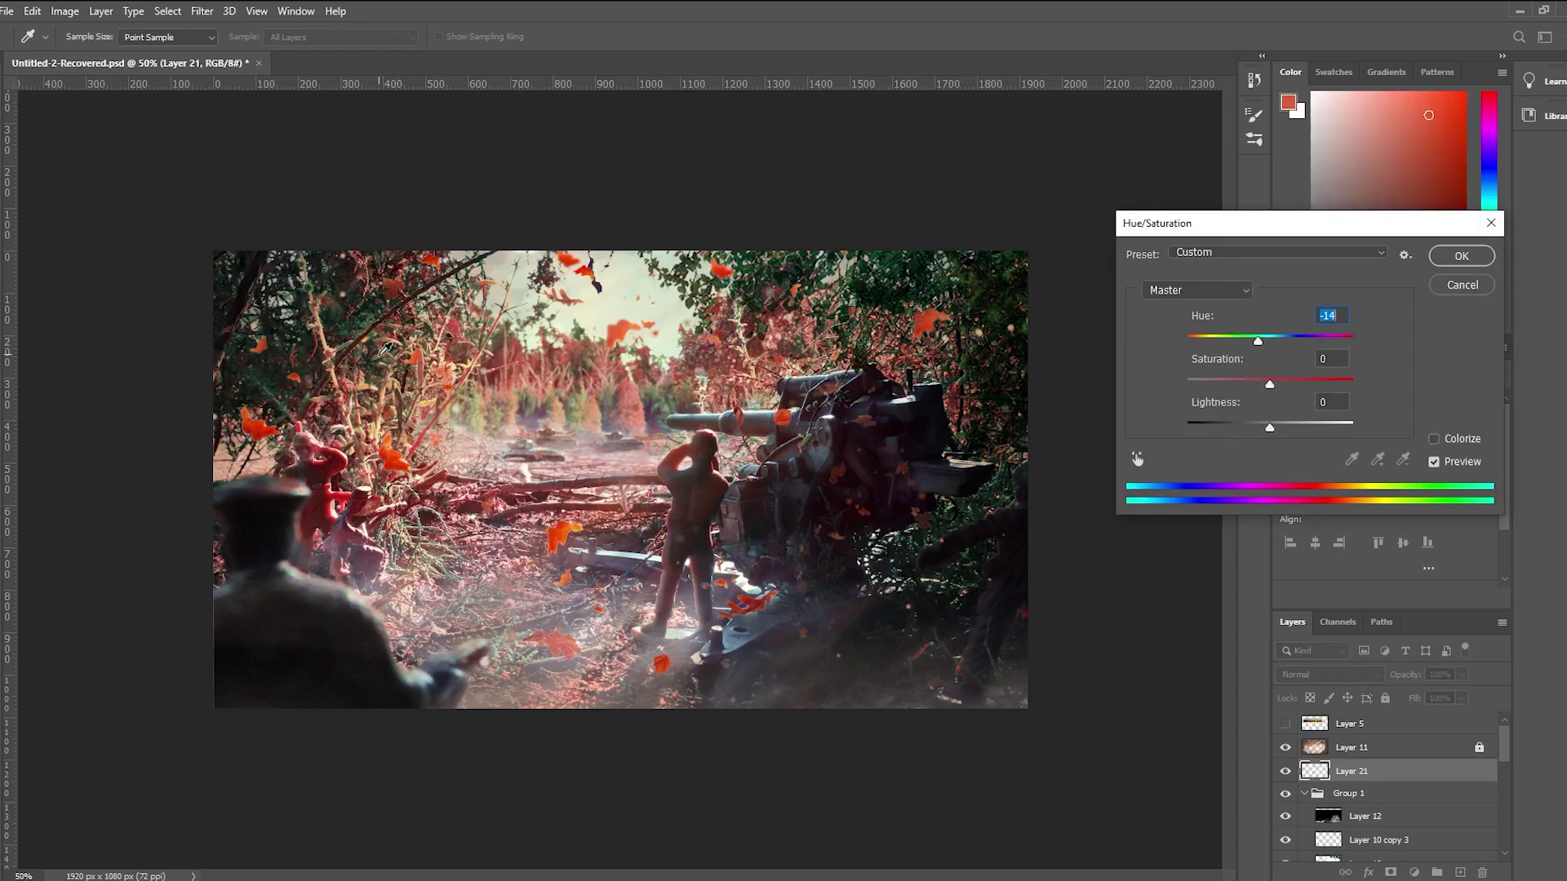
click(422, 349)
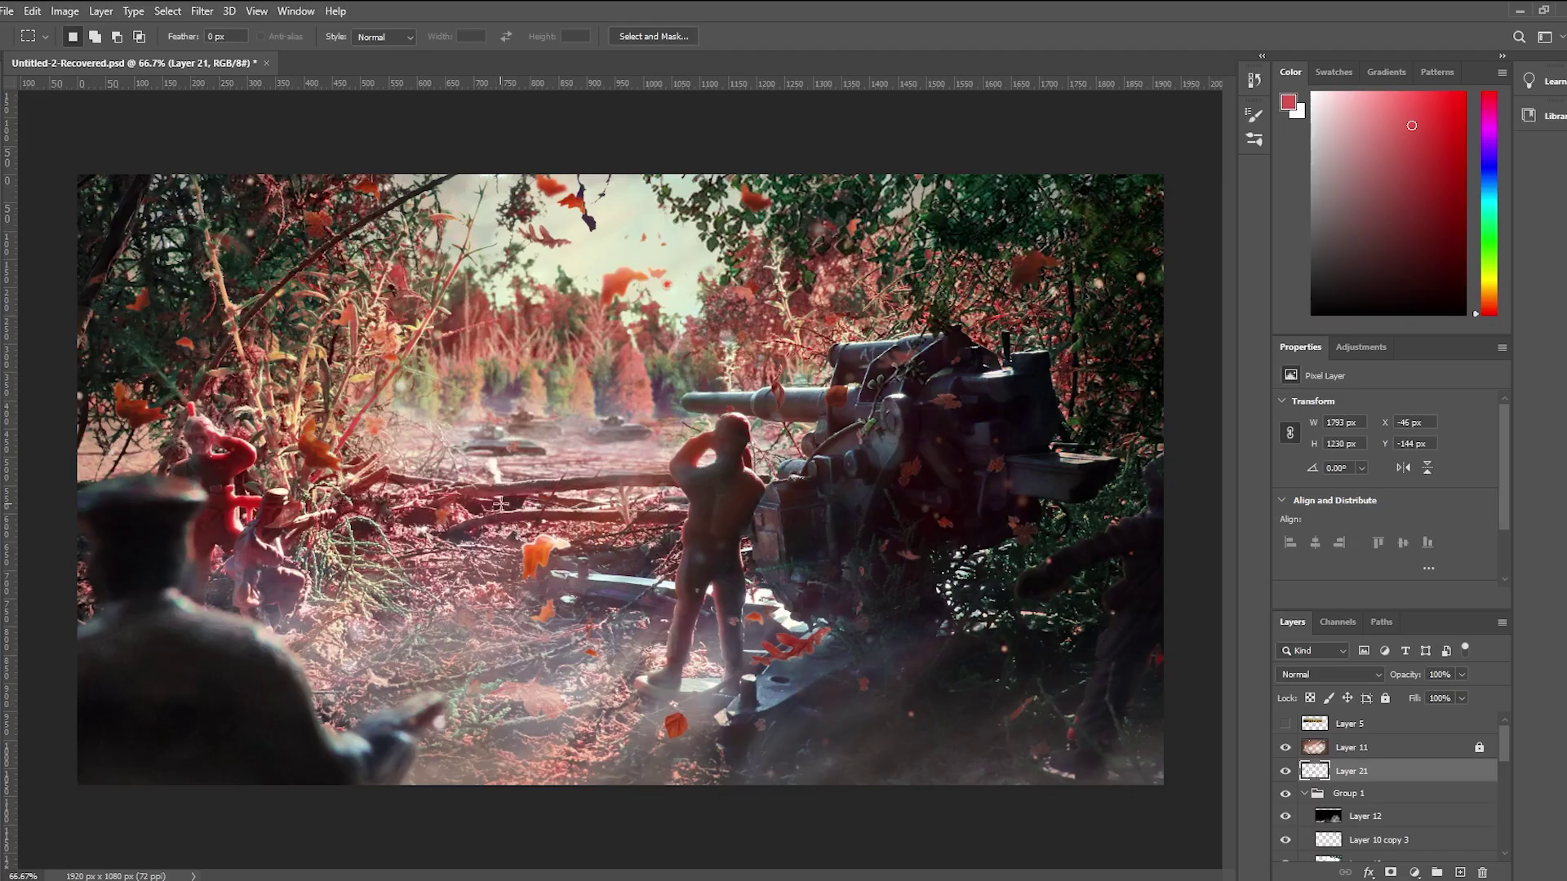
drag(508, 513, 583, 584)
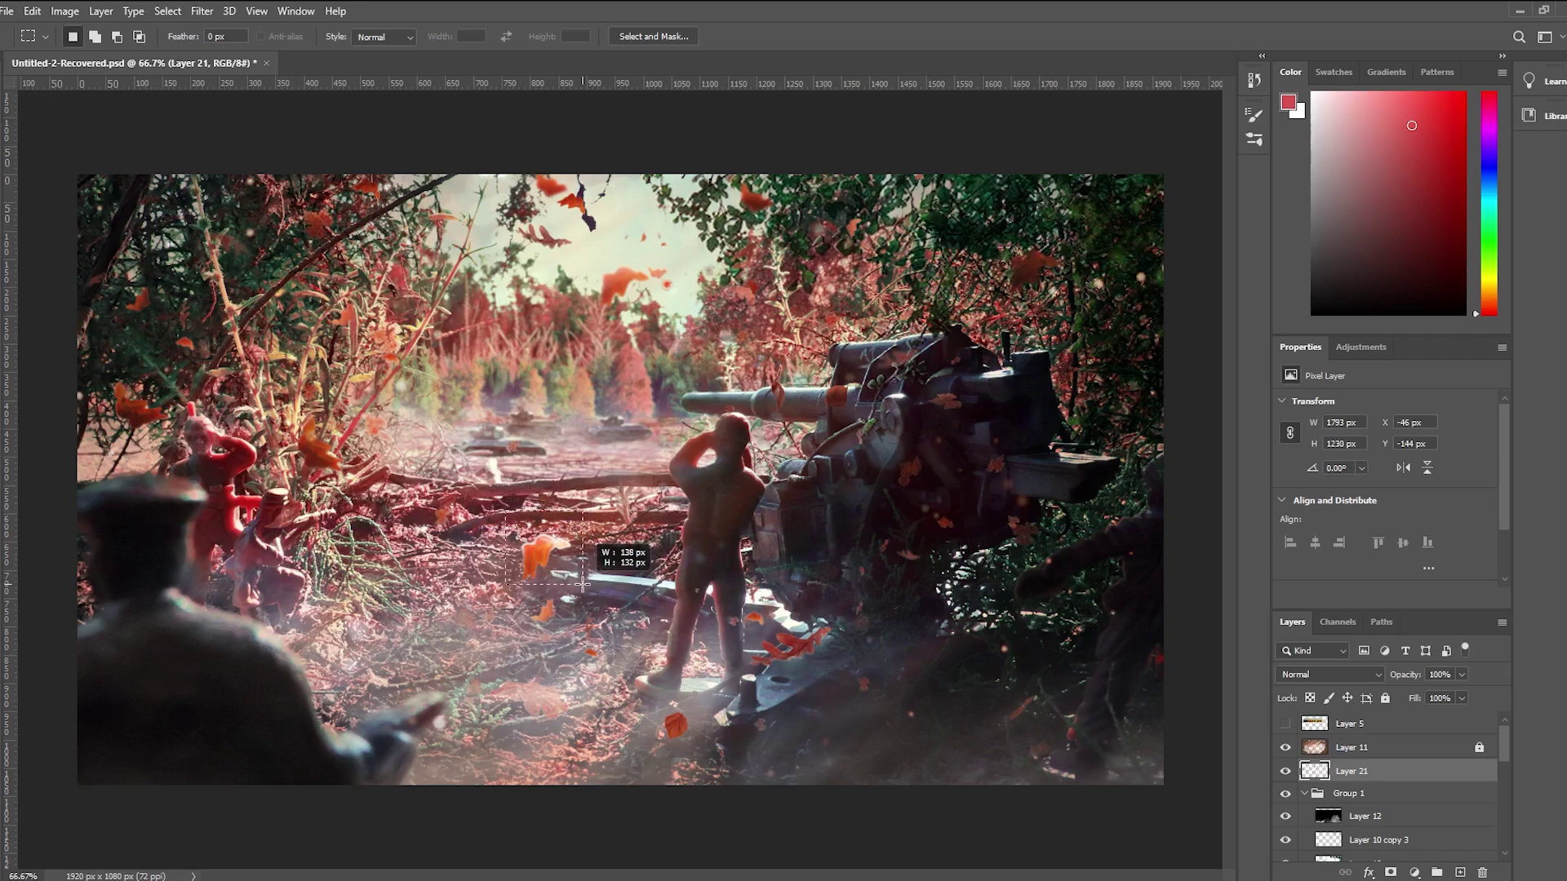
key(ctrl+t)
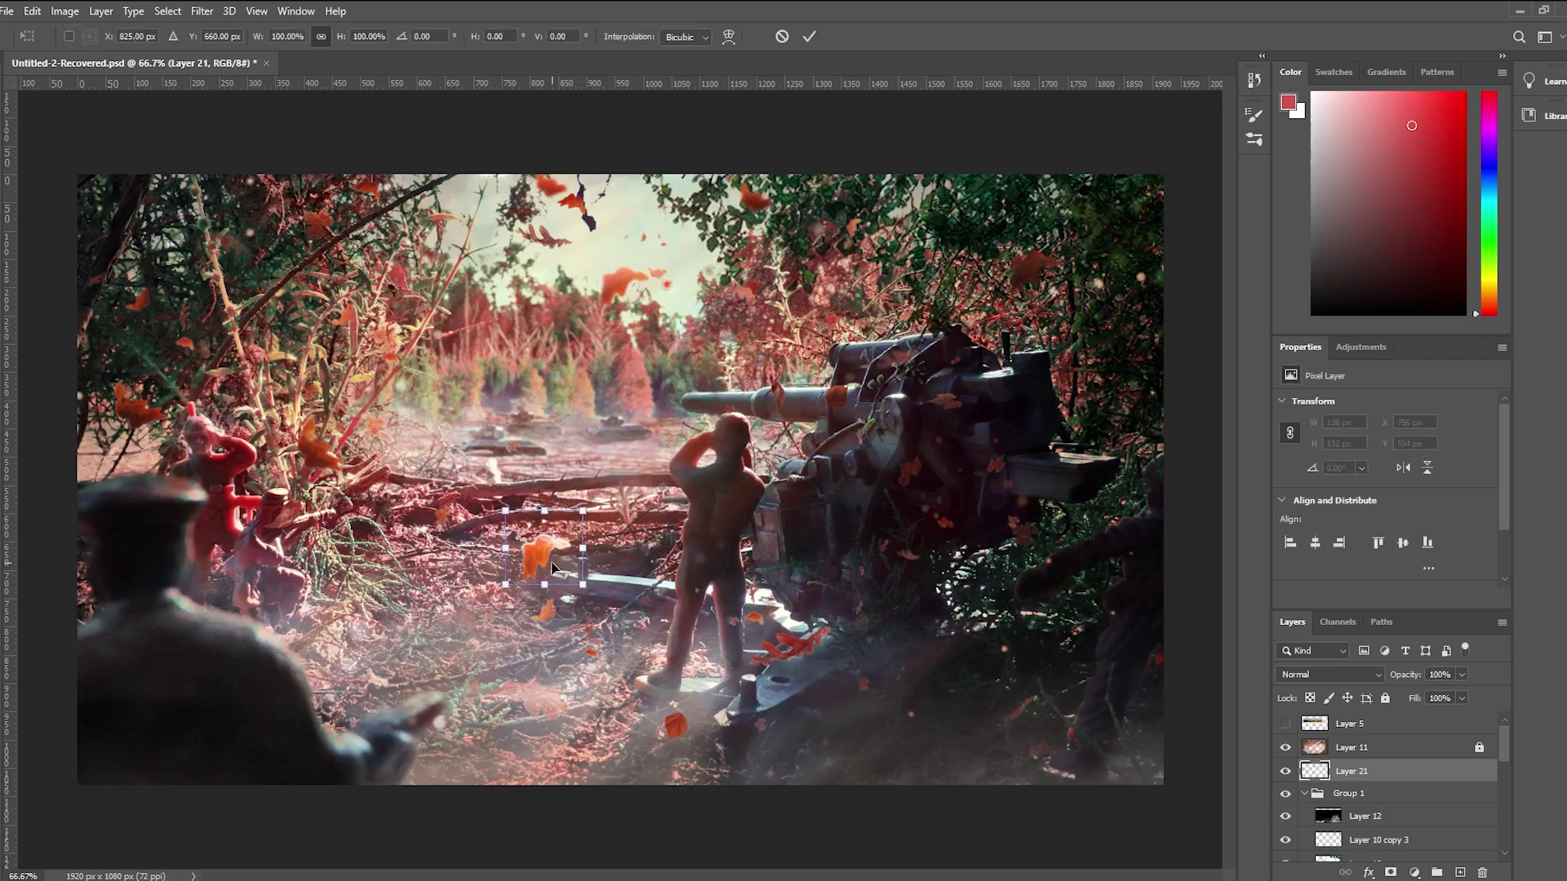
key(Escape)
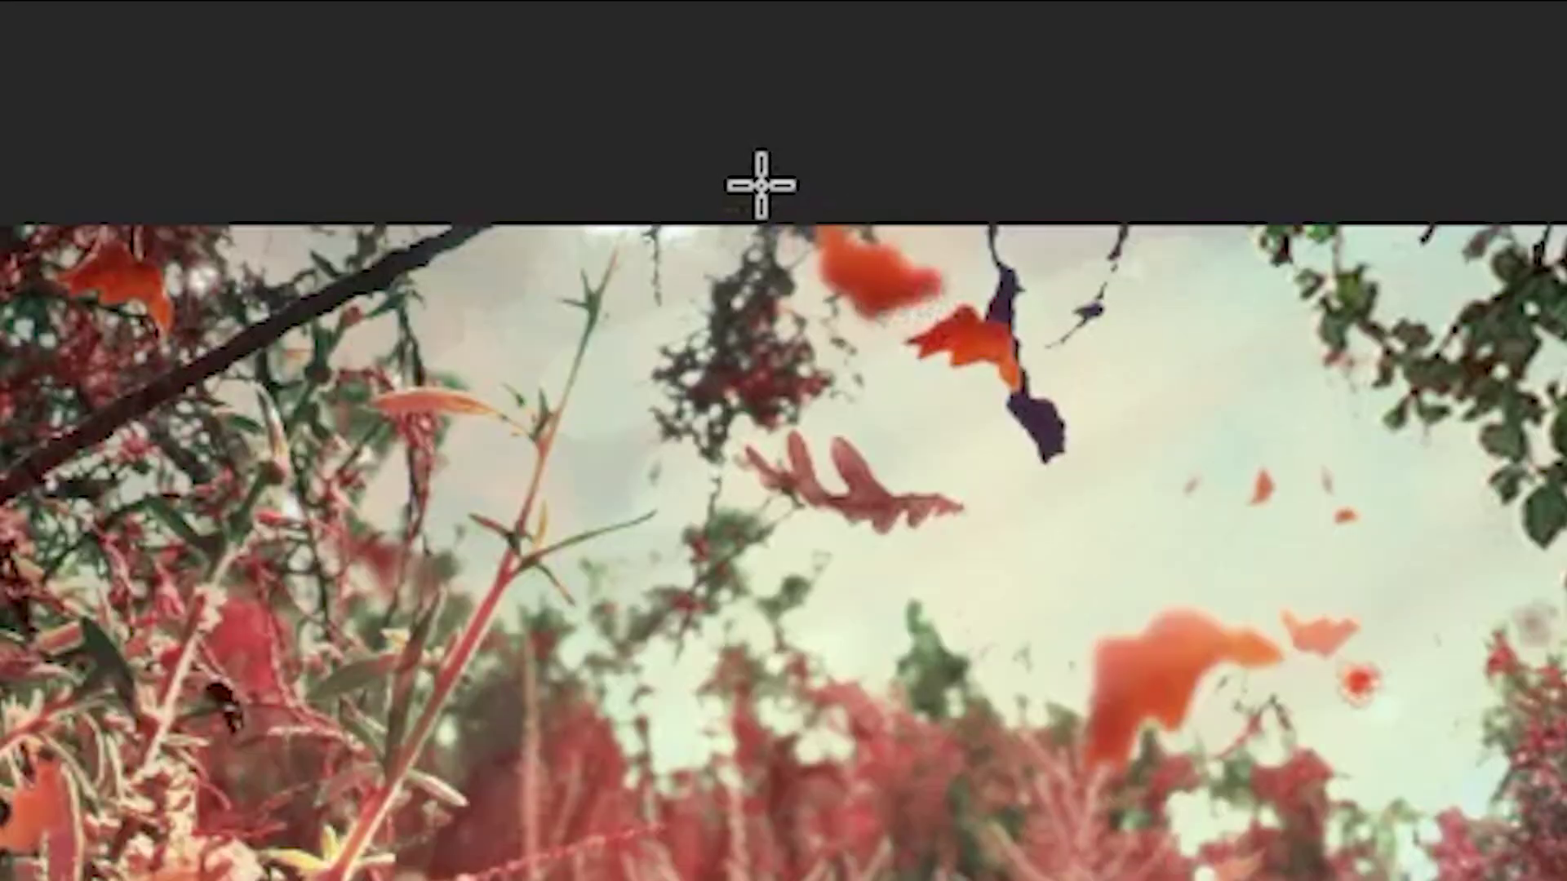
Step: Try a large blurred leaf above the cannon by transforming a selected leaf on Layer 21, and undo it
drag(756, 227, 654, 519)
key(ctrl+t)
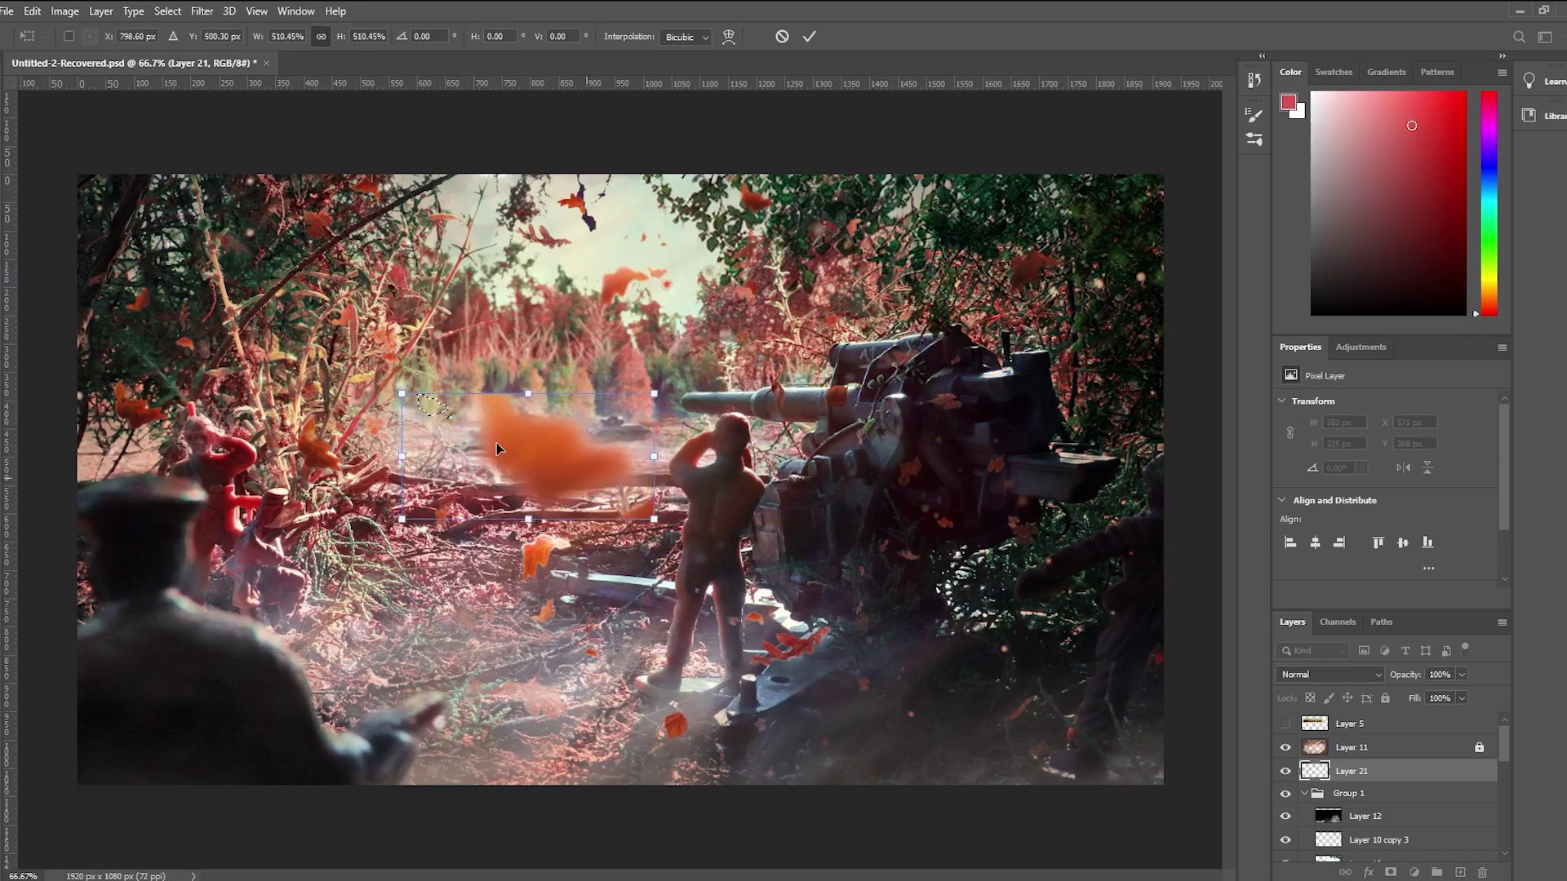
drag(496, 448, 804, 192)
key(Return)
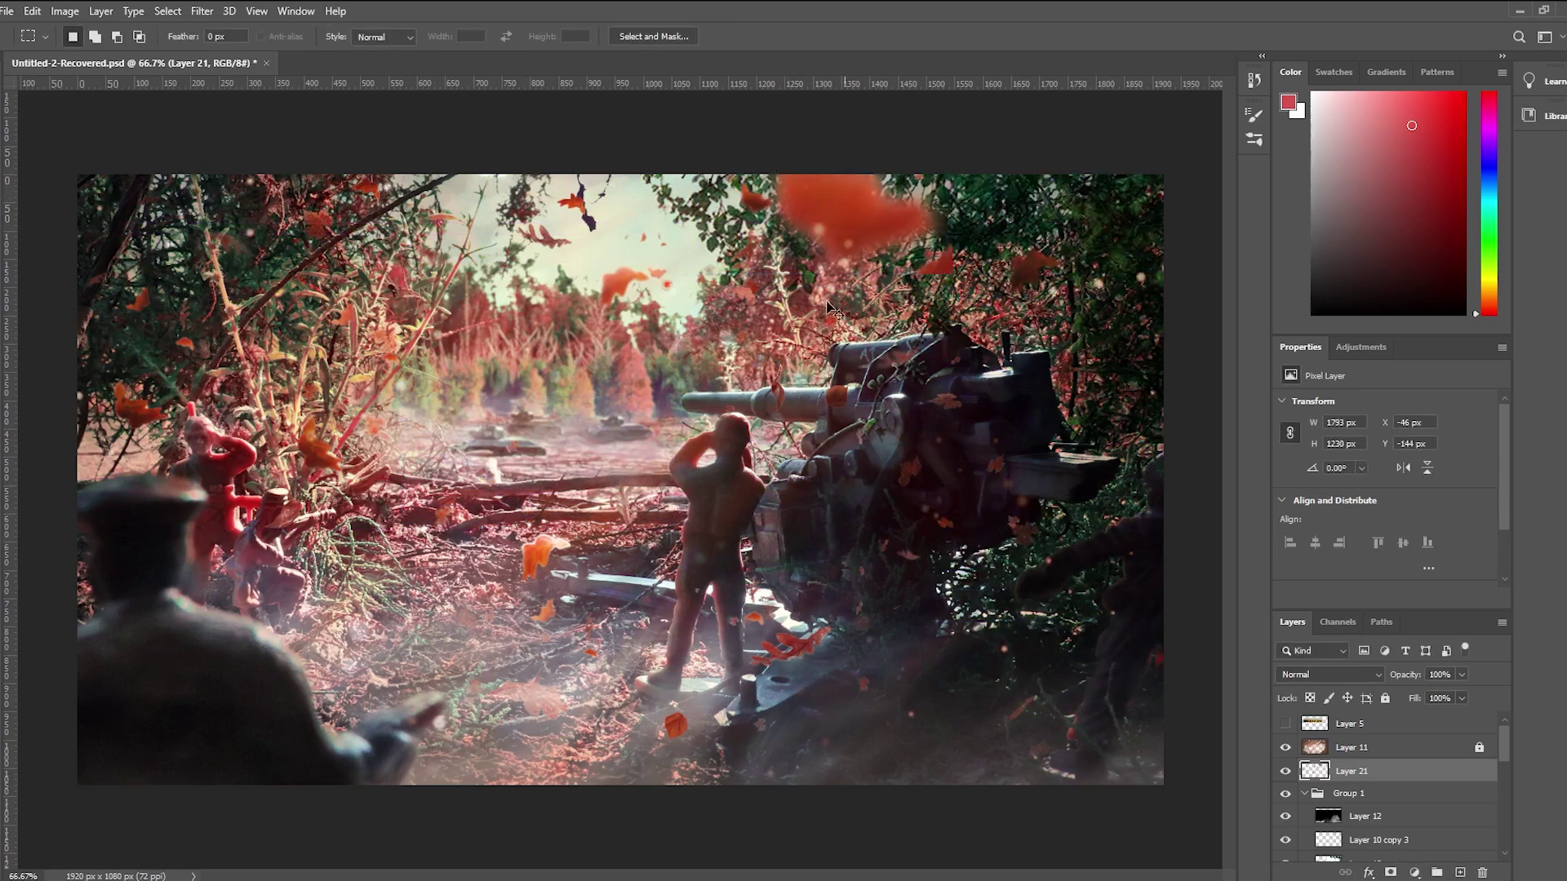
key(ctrl+z)
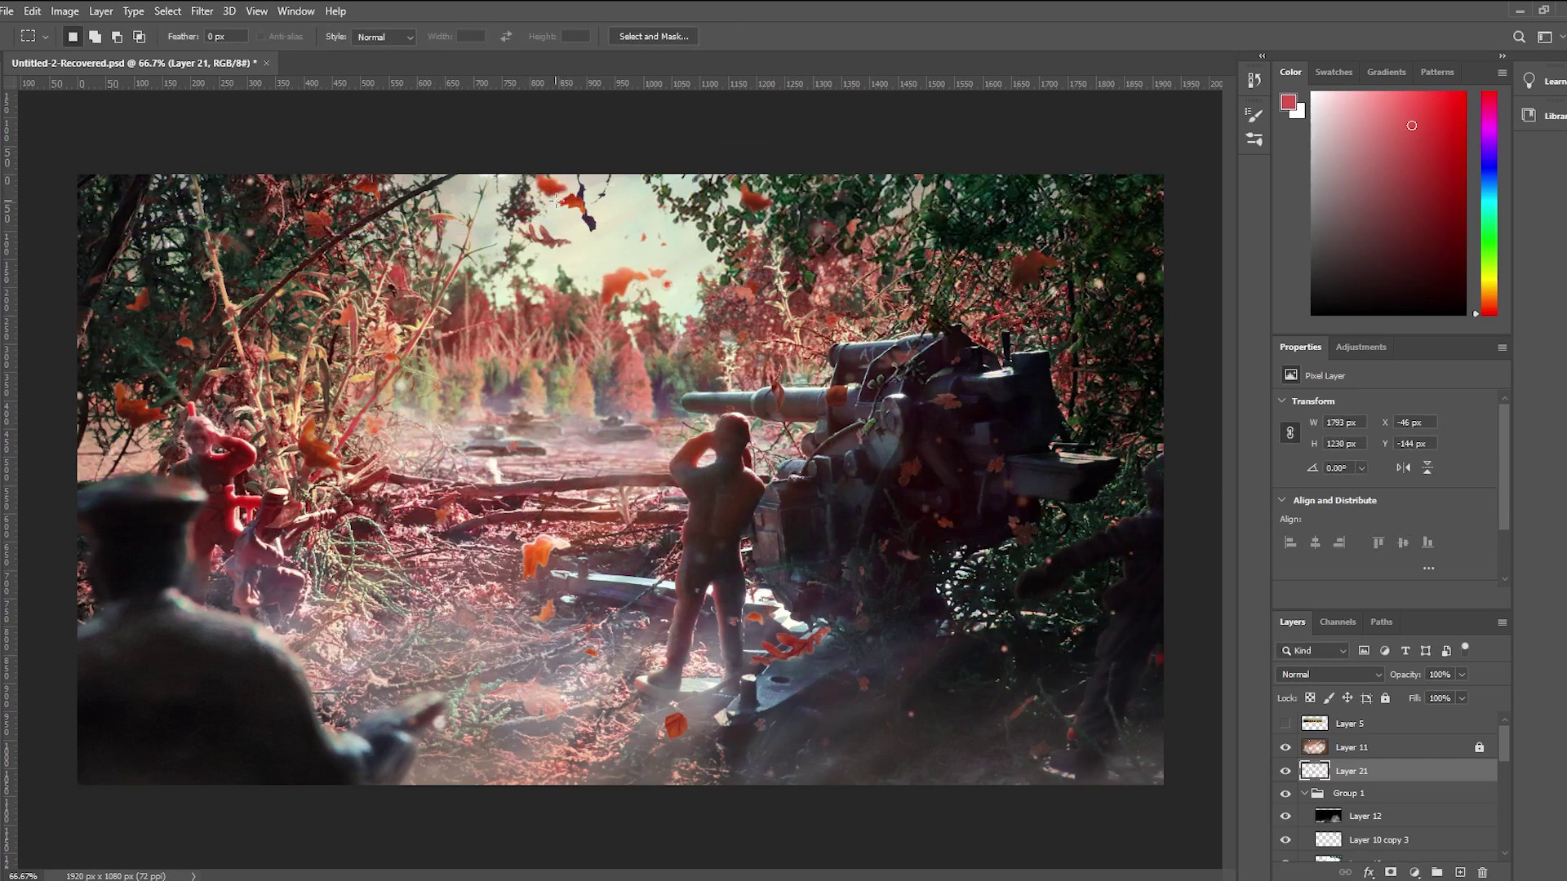
key(ctrl+shift+z)
key(ctrl+z)
Step: Lasso a small leaf in the sky on Layer 21 and move it down to the plants beside the kneeling soldier
key(l)
mouse_move(542, 202)
mouse_down()
mouse_move(577, 178)
mouse_move(515, 169)
mouse_move(542, 206)
mouse_move(597, 209)
mouse_move(569, 191)
mouse_move(551, 219)
mouse_move(587, 231)
mouse_move(571, 201)
mouse_up()
mouse_move(332, 529)
mouse_down()
mouse_move(383, 499)
mouse_move(412, 522)
mouse_move(444, 501)
mouse_move(455, 512)
mouse_up()
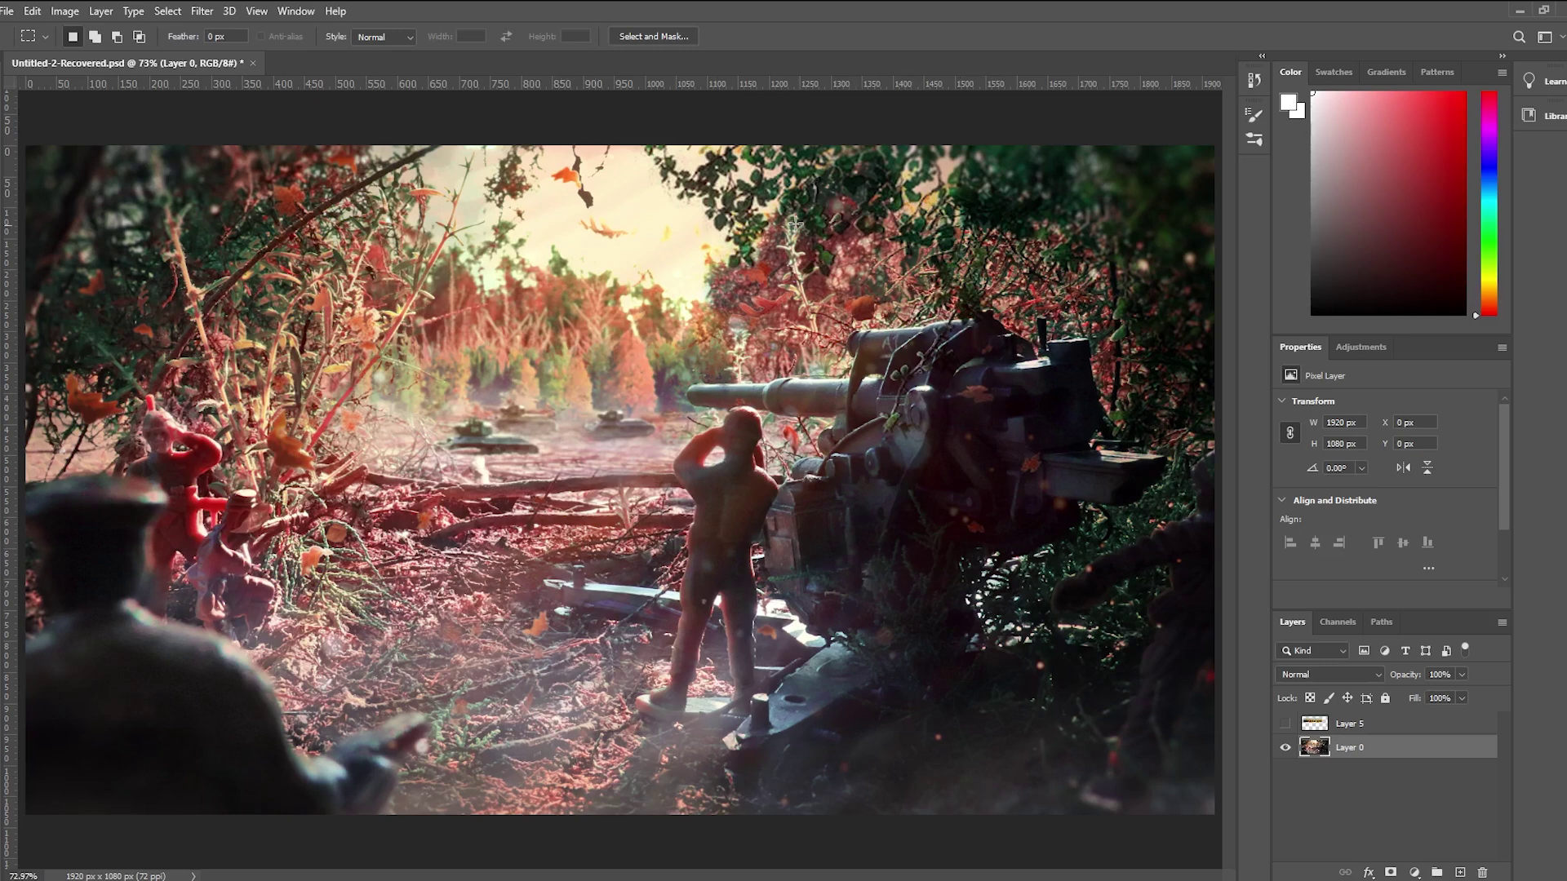
key(l)
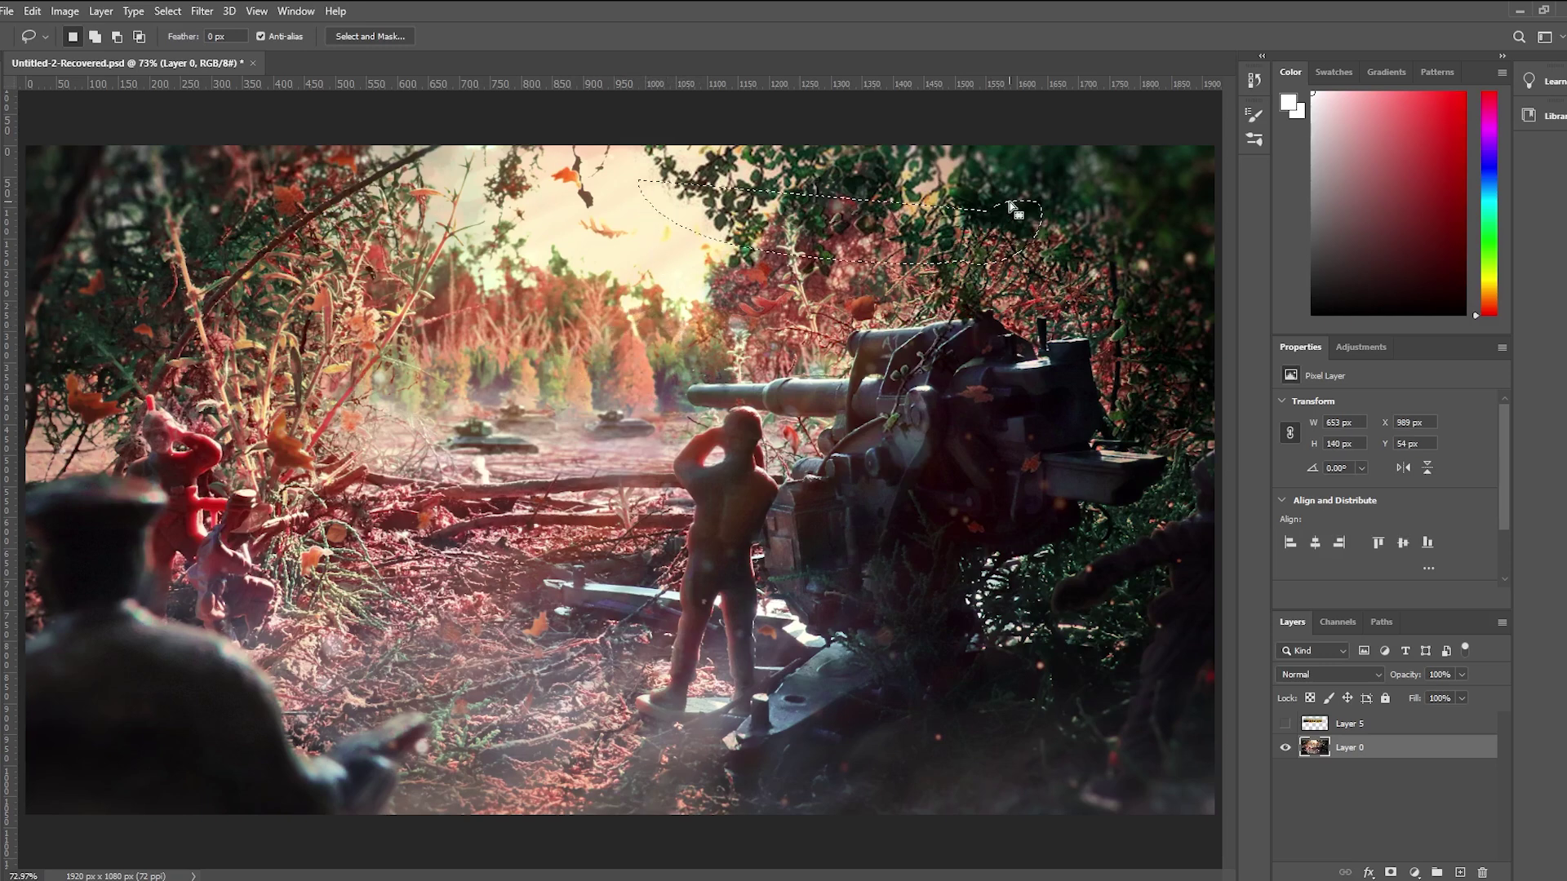
mouse_move(1032, 186)
mouse_down()
mouse_move(1061, 260)
mouse_move(1102, 227)
mouse_move(1117, 258)
mouse_up()
mouse_move(690, 361)
mouse_down()
mouse_move(548, 354)
mouse_move(627, 387)
mouse_move(653, 424)
mouse_move(501, 416)
mouse_move(624, 416)
mouse_up()
key(ctrl+d)
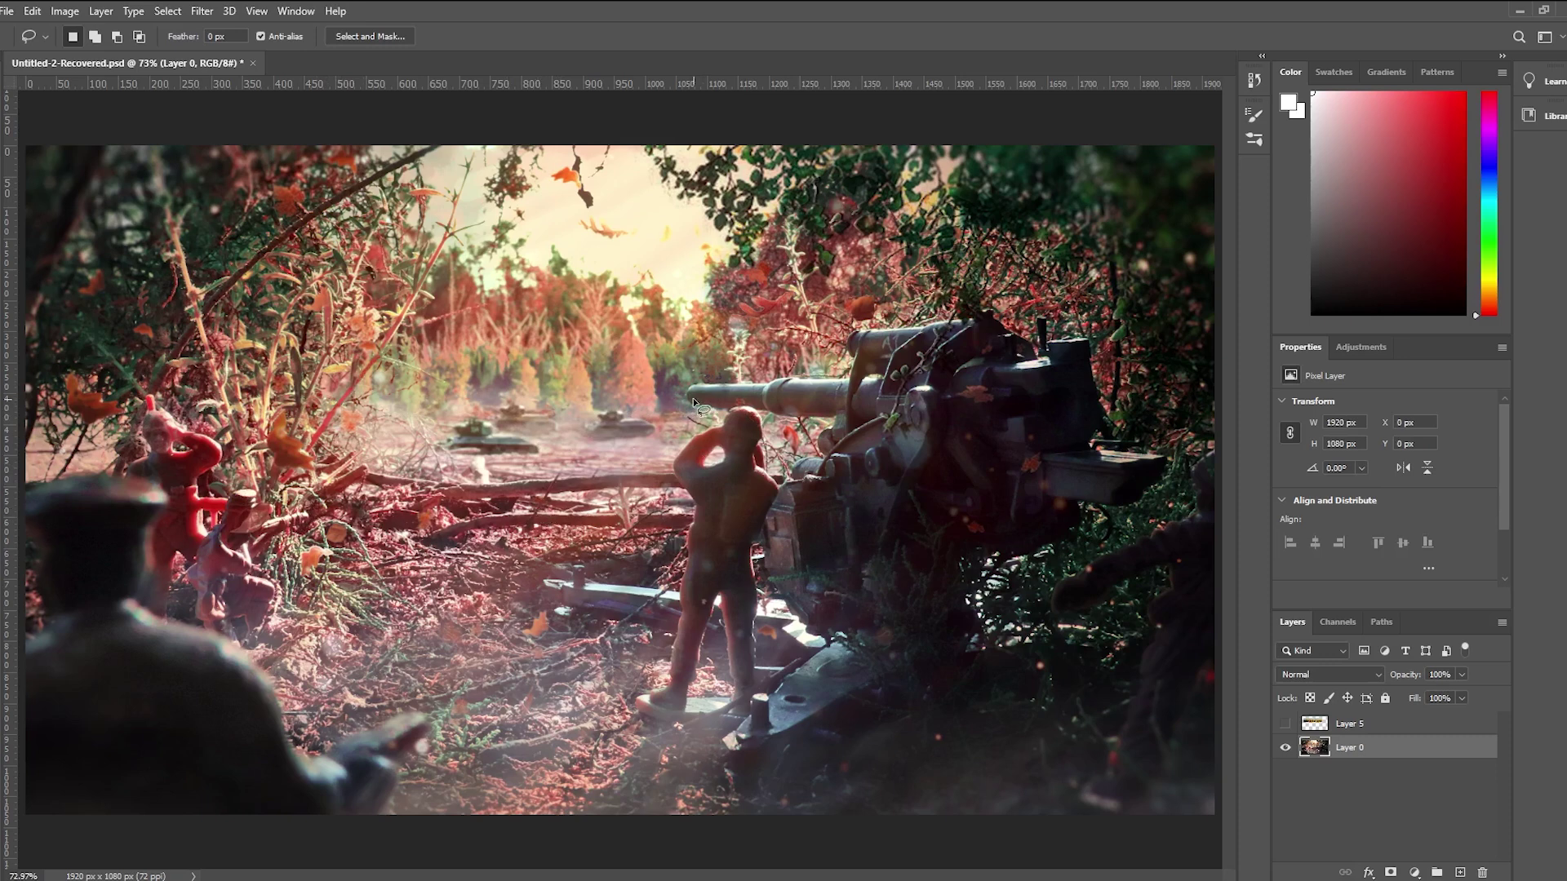
mouse_move(730, 329)
mouse_down()
mouse_move(568, 270)
mouse_move(491, 386)
mouse_move(509, 446)
mouse_move(581, 488)
mouse_move(796, 423)
mouse_move(761, 317)
mouse_move(674, 329)
mouse_move(667, 352)
mouse_move(693, 371)
mouse_up()
key(ctrl+d)
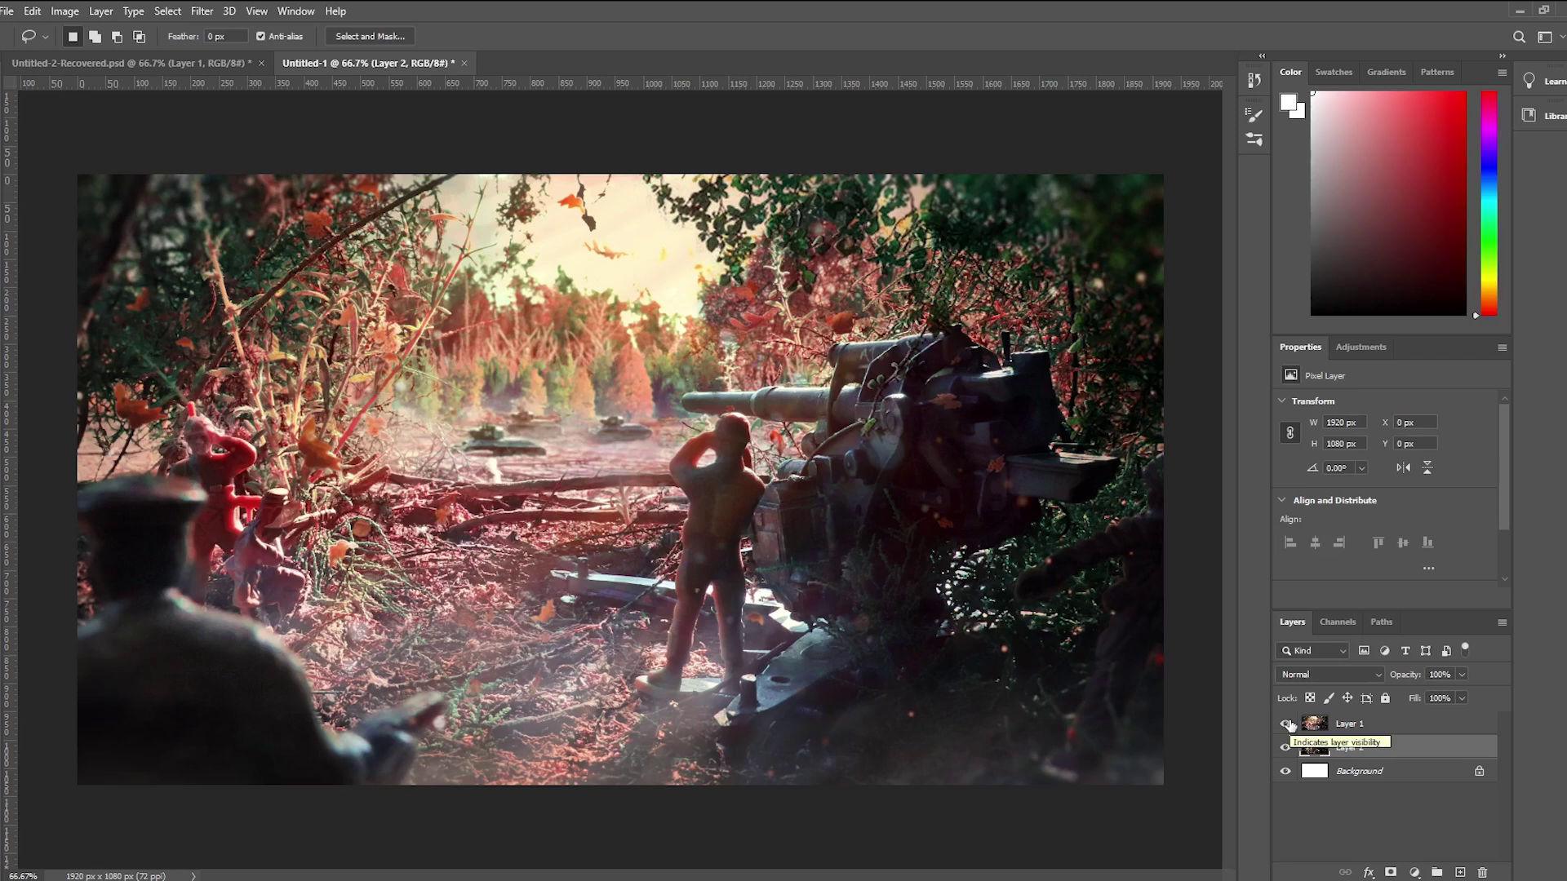
Step: Compare the finished composite on Layer 1 with the image on Layer 2 by repeatedly hiding and showing Layer 1
click(1286, 724)
click(1286, 723)
click(1286, 723)
click(1286, 724)
click(1287, 724)
click(1286, 724)
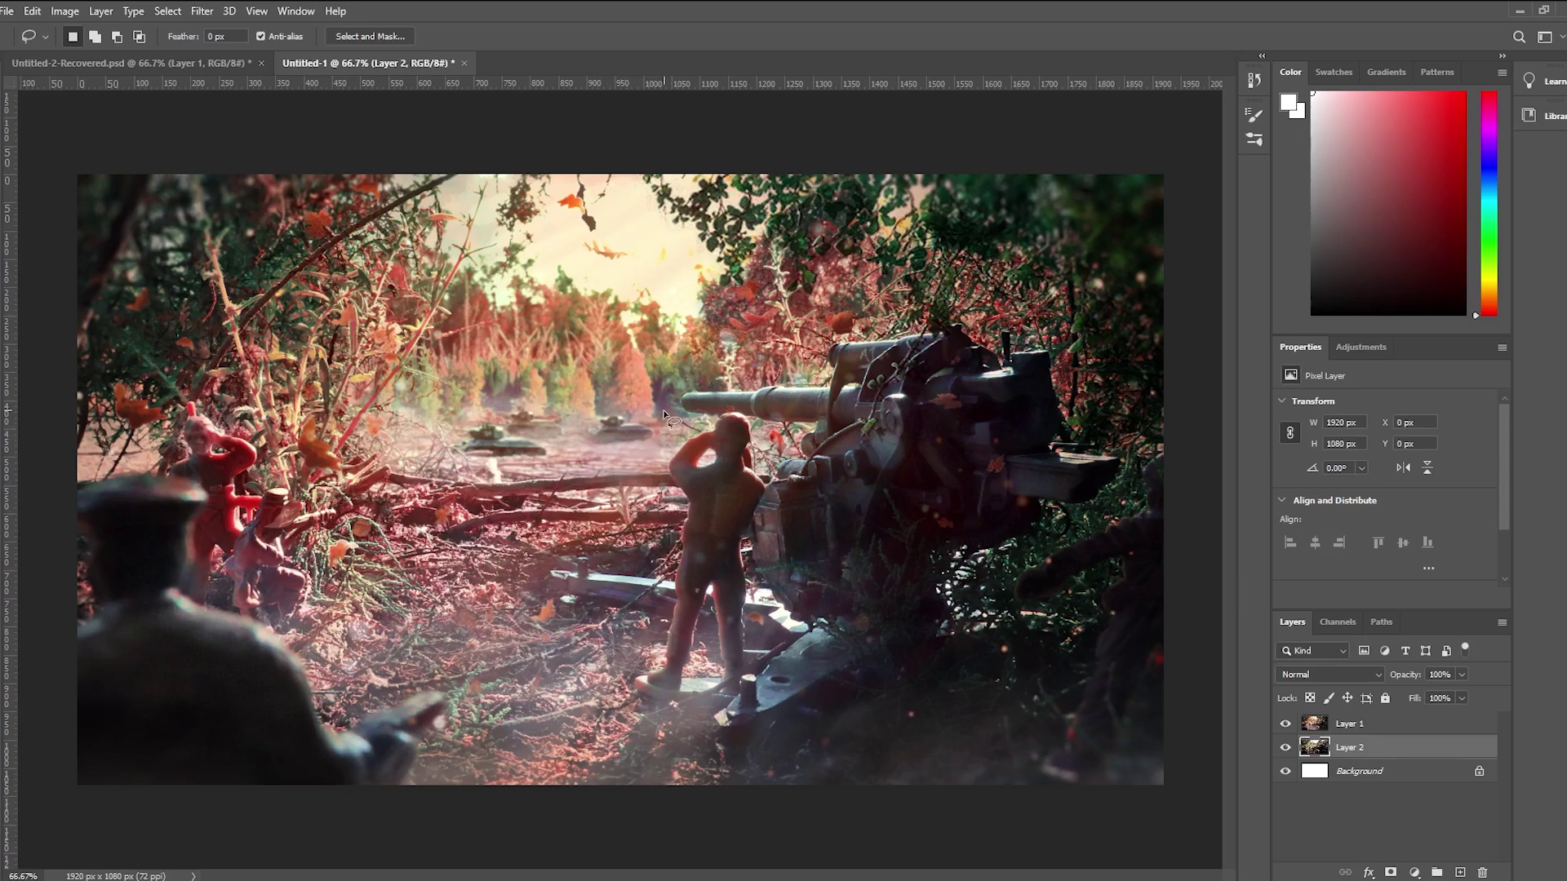
mouse_move(620, 369)
mouse_down()
mouse_move(689, 391)
mouse_move(624, 367)
mouse_move(506, 381)
mouse_up()
click(507, 390)
mouse_move(602, 379)
mouse_down()
mouse_move(589, 308)
mouse_move(562, 279)
mouse_up()
click(611, 288)
mouse_move(895, 413)
mouse_down()
mouse_move(924, 364)
mouse_move(868, 398)
mouse_move(853, 443)
mouse_move(910, 407)
mouse_move(934, 367)
mouse_move(923, 352)
mouse_up()
key(ctrl+d)
key(m)
mouse_move(61, 163)
mouse_down()
mouse_move(112, 143)
mouse_move(825, 318)
mouse_up()
click(788, 296)
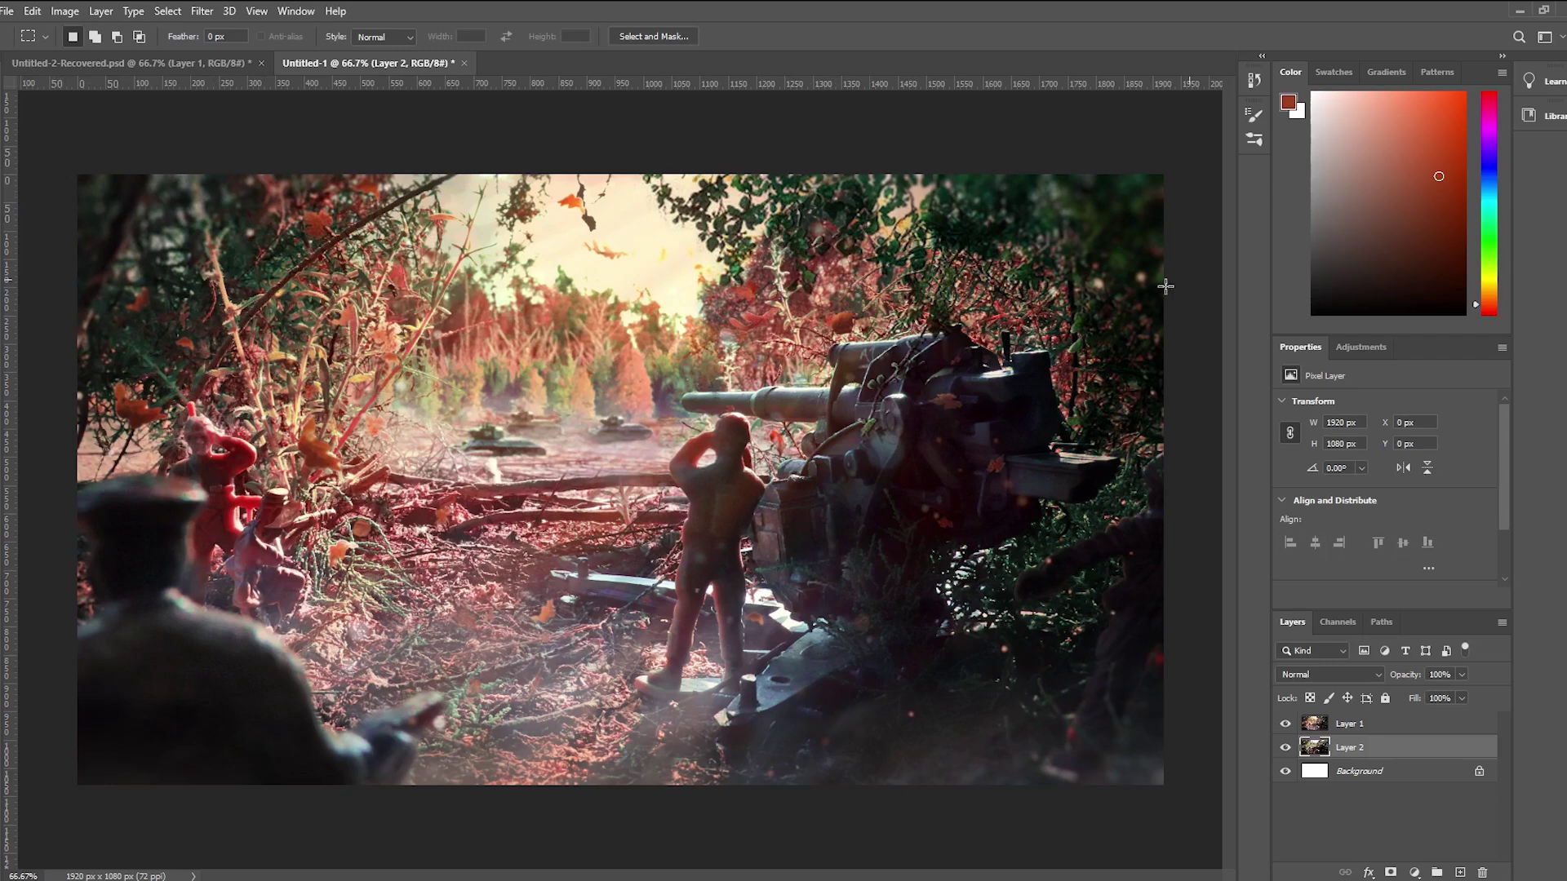
drag(49, 165, 1199, 384)
key(ctrl+d)
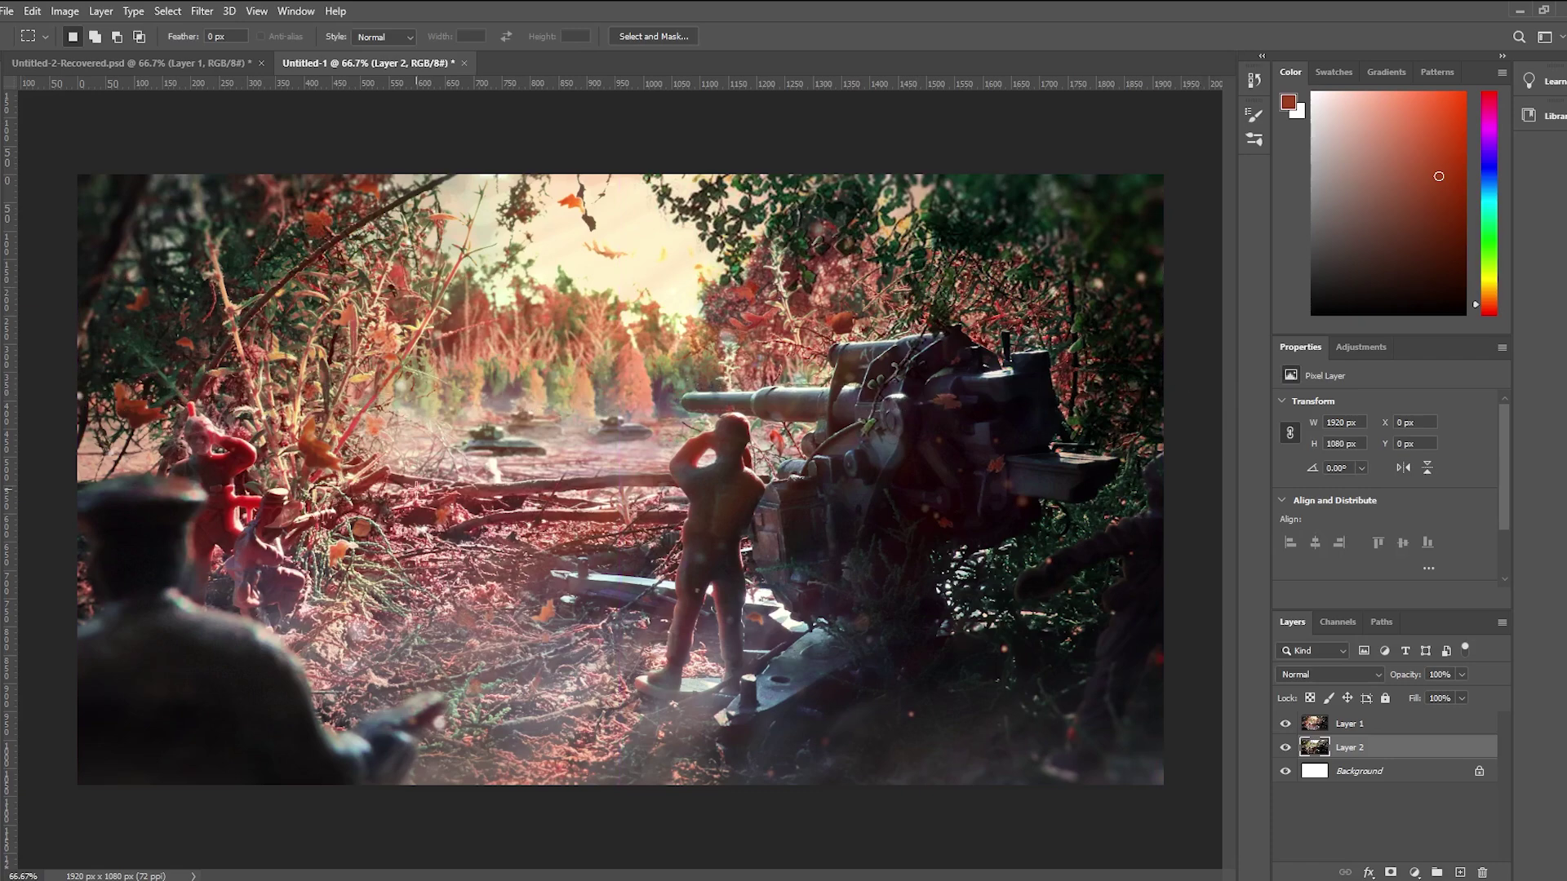